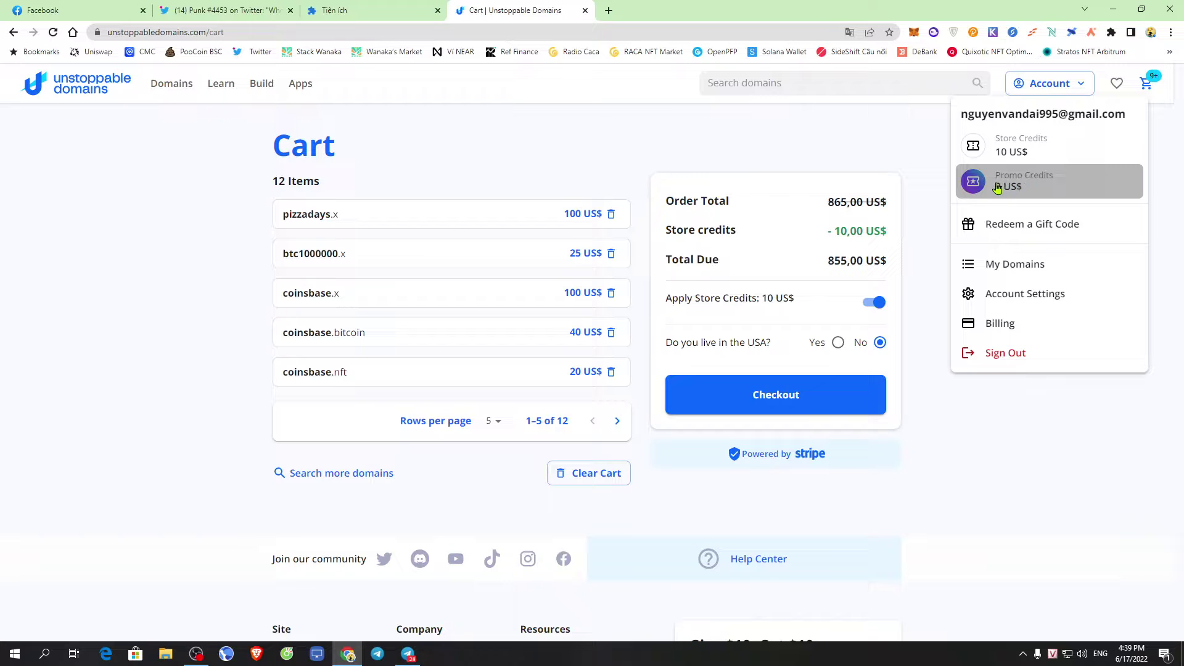
View the 0 US$ promo credit balance with empty history, then switch to Telegram
{"action": "left_click", "coordinate": [1030, 183]}
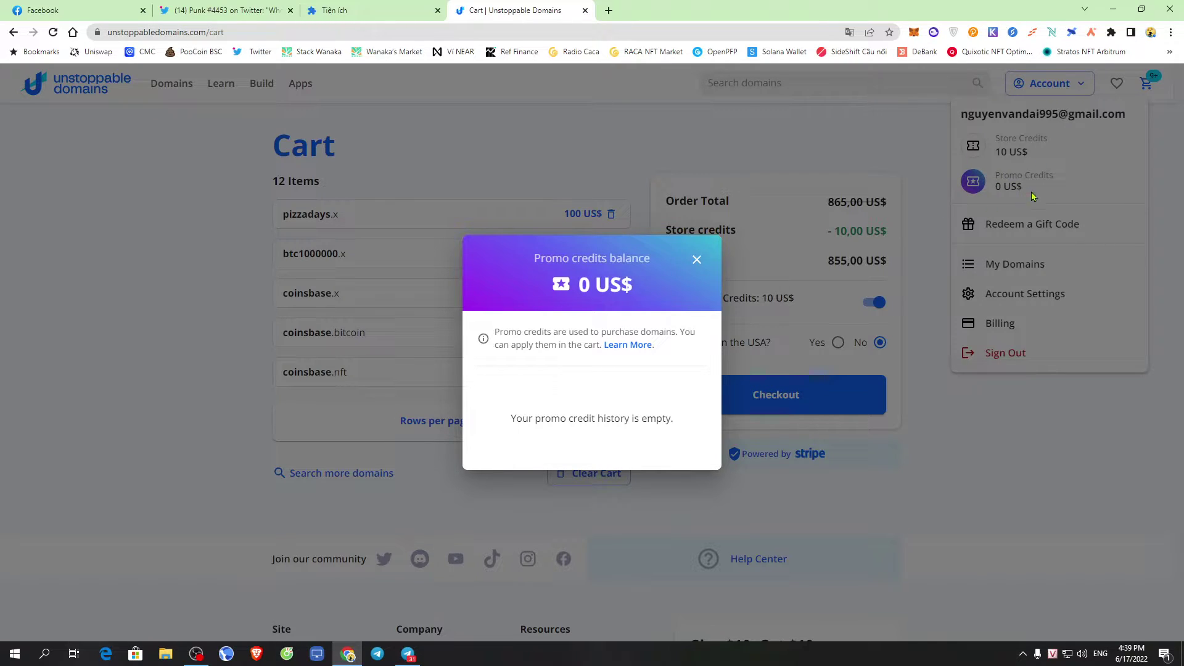
{"action": "left_click", "coordinate": [1028, 186]}
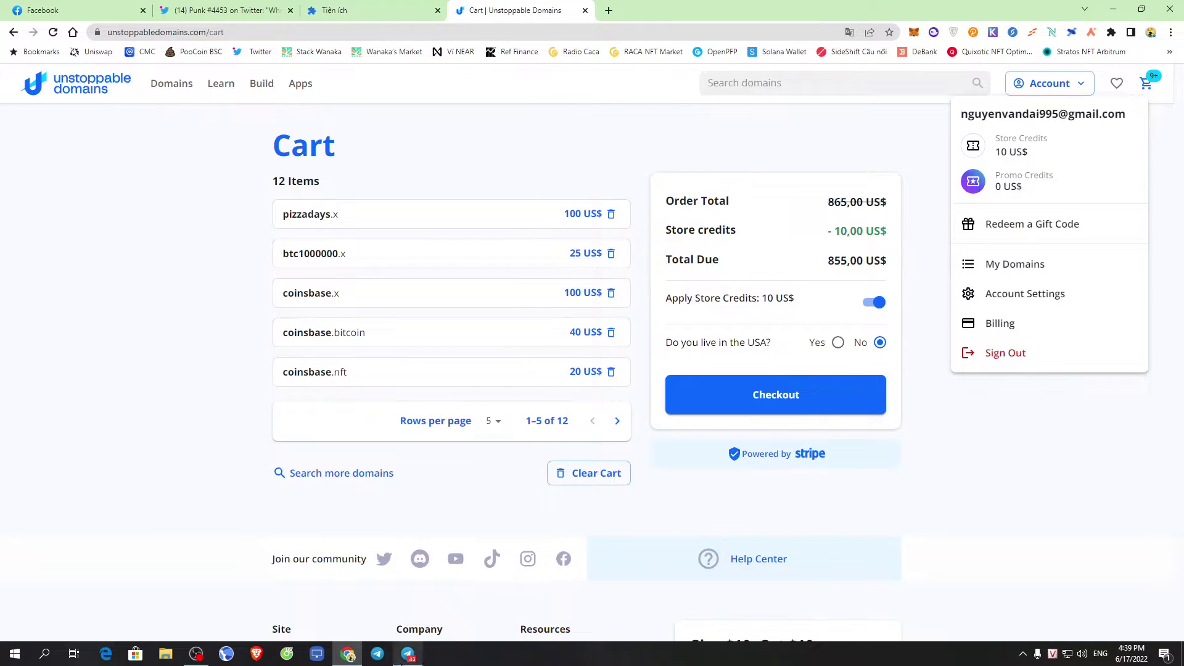
{"action": "left_click", "coordinate": [408, 654]}
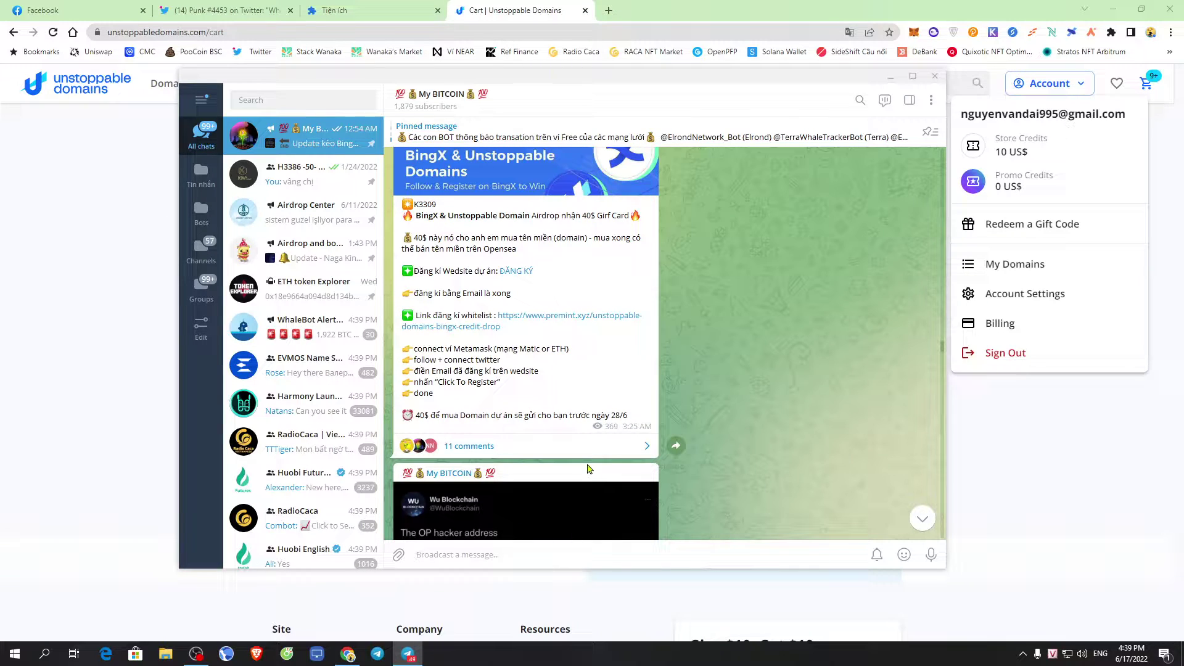
Read the BingX airdrop comments, view the 40 US$ promo credits screenshot, and return to the cart
{"action": "scroll", "coordinate": [678, 468], "scroll_direction": "down", "scroll_amount": 10}
{"action": "scroll", "coordinate": [689, 462], "scroll_direction": "down", "scroll_amount": 5}
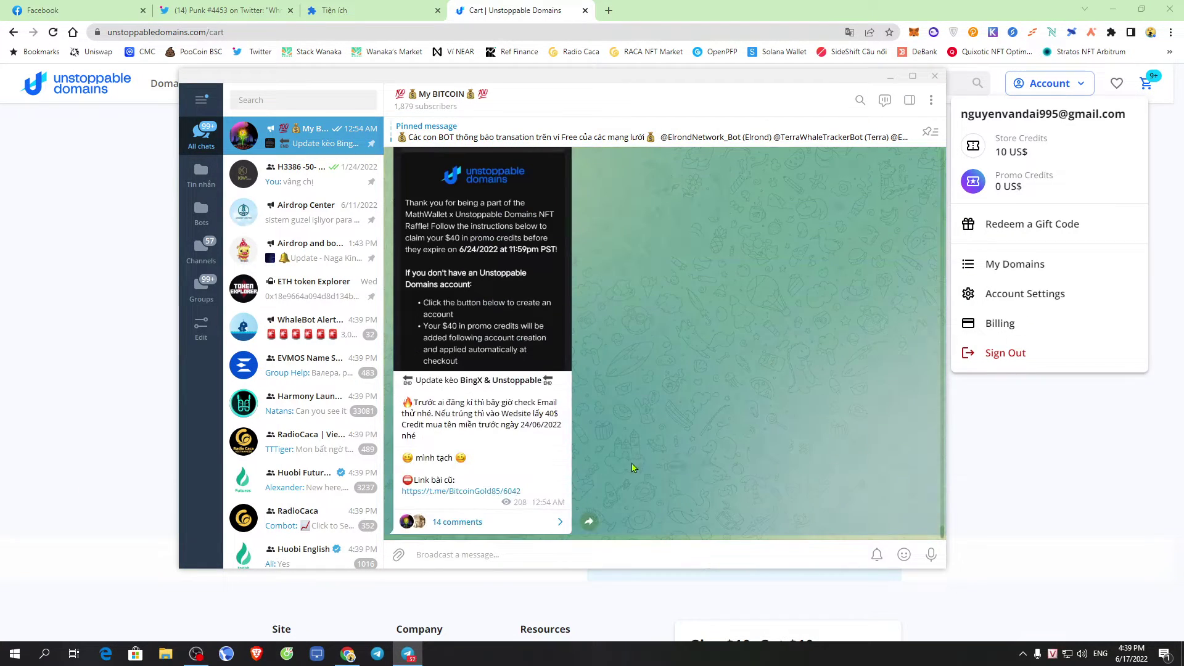
{"action": "left_click", "coordinate": [616, 521]}
{"action": "scroll", "coordinate": [659, 405], "scroll_direction": "up", "scroll_amount": 5}
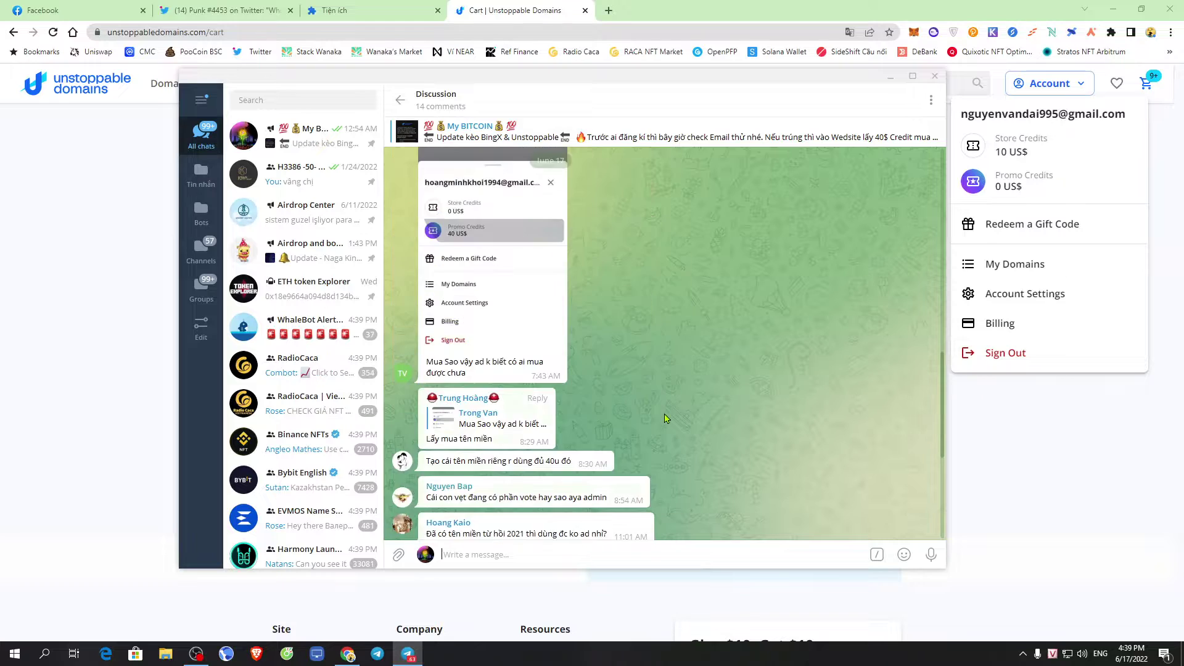
{"action": "left_click", "coordinate": [503, 391]}
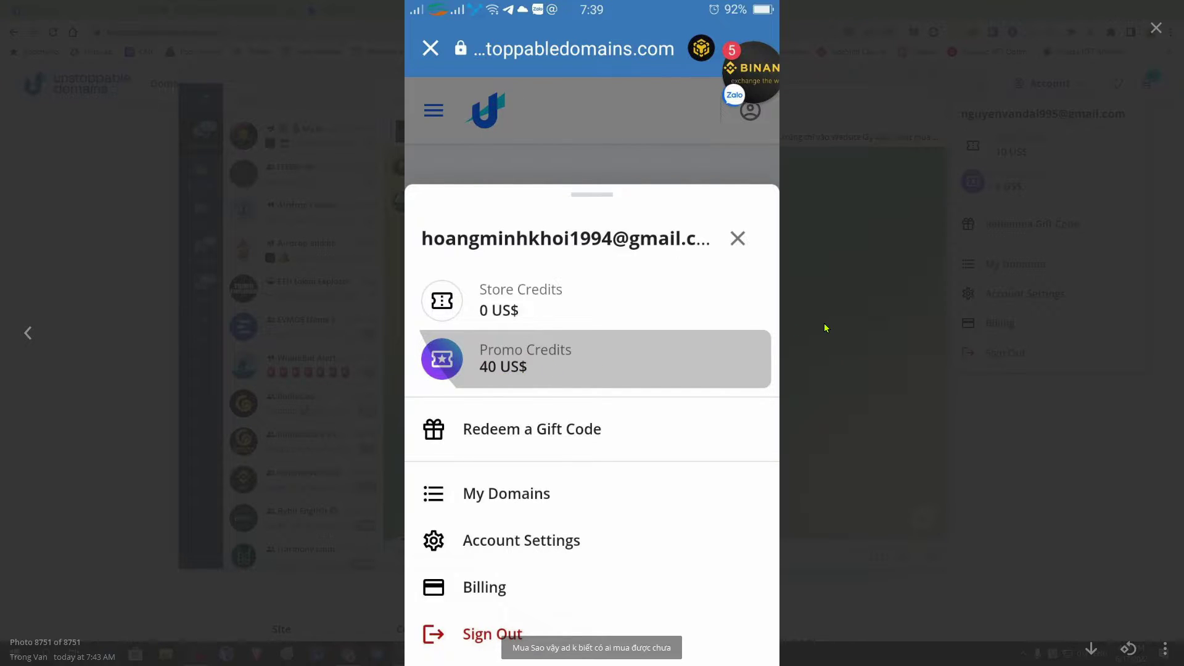
{"action": "left_click", "coordinate": [854, 346]}
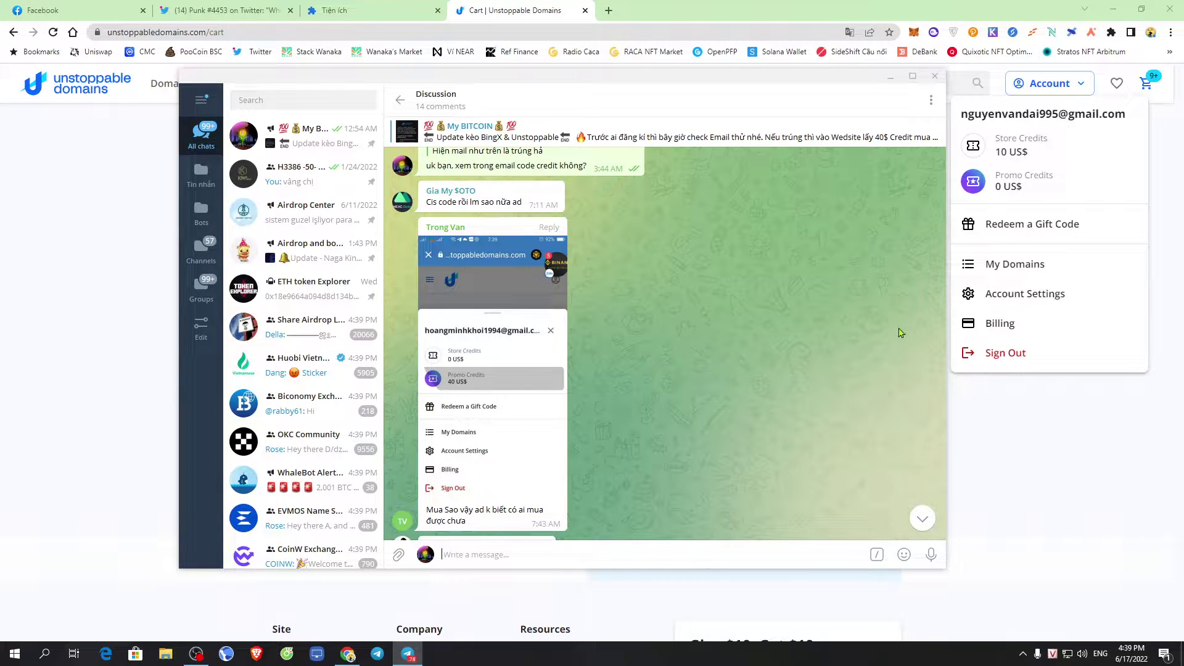
{"action": "left_click", "coordinate": [1124, 440]}
{"action": "left_click", "coordinate": [1124, 440]}
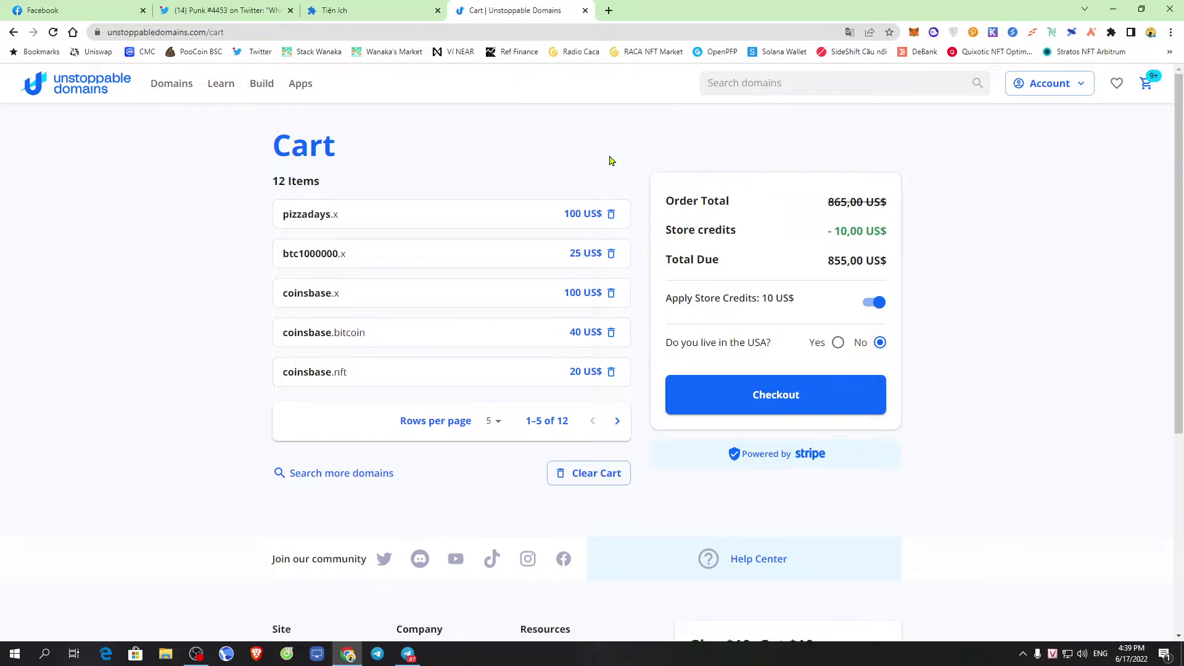
Search Unstoppable Domains for the name 7878179
{"action": "left_click", "coordinate": [729, 90]}
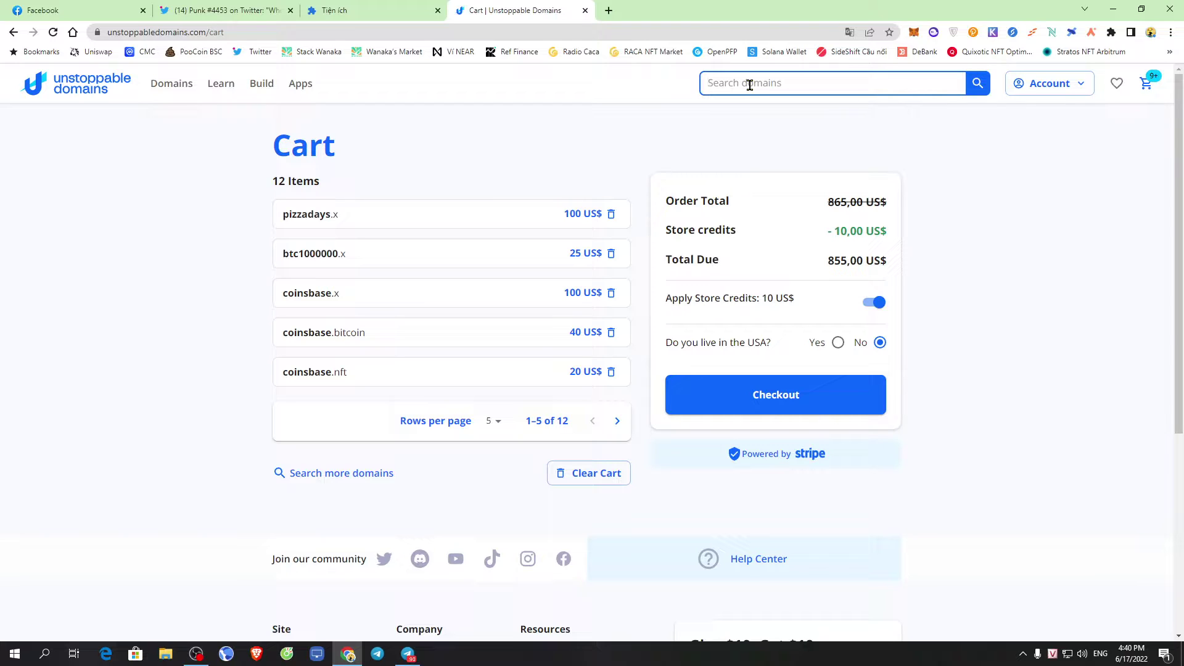
{"action": "type", "text": "7878179"}
{"action": "left_click", "coordinate": [975, 90]}
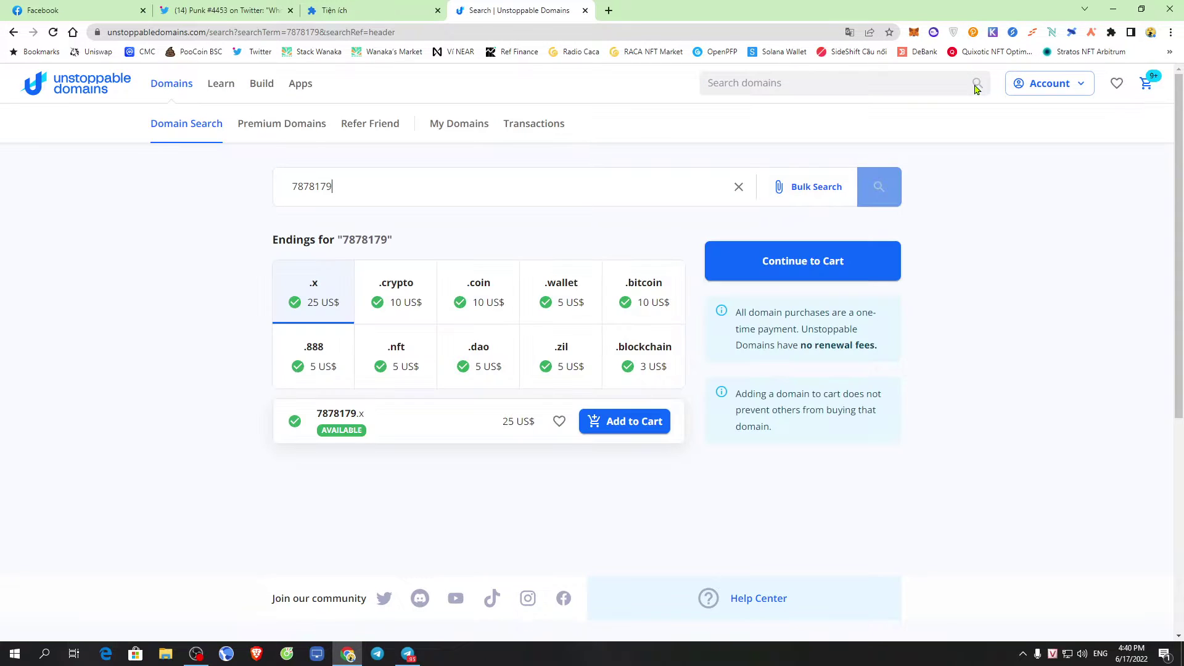
{"action": "left_click_drag", "start_coordinate": [338, 245], "coordinate": [454, 235]}
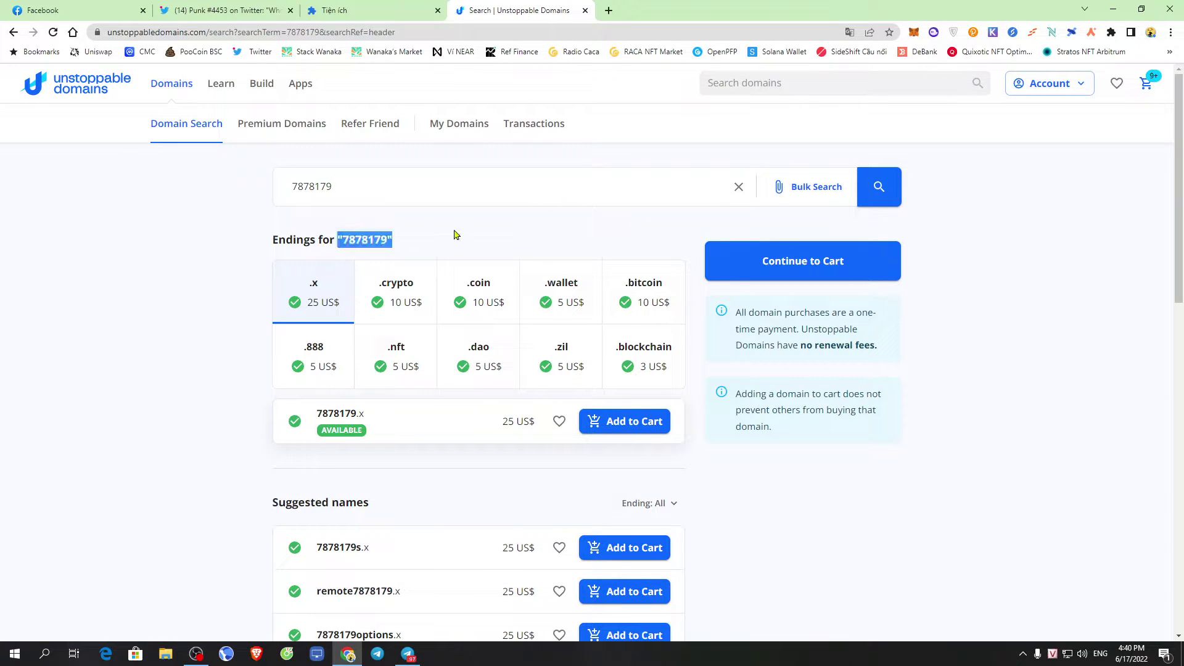
{"action": "left_click", "coordinate": [453, 233]}
Review the 7878179 prices, including the 25 US$ first suggestion, then search 7878 instead
{"action": "scroll", "coordinate": [464, 222], "scroll_direction": "down", "scroll_amount": 1}
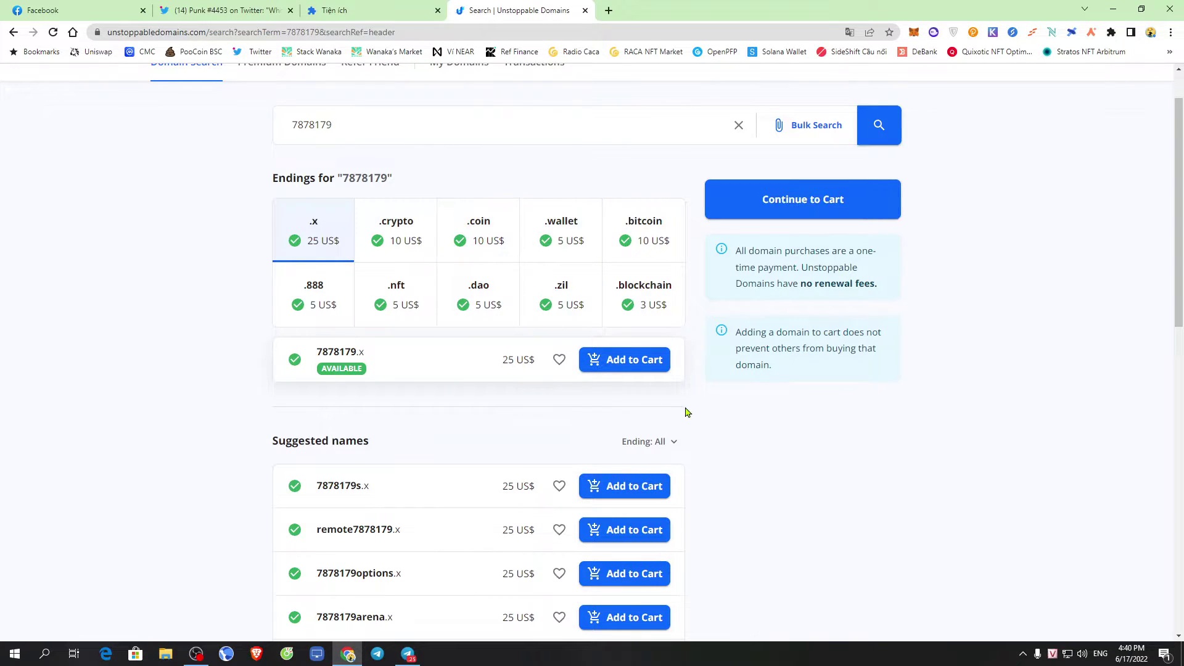
{"action": "scroll", "coordinate": [687, 412], "scroll_direction": "down", "scroll_amount": 4}
{"action": "scroll", "coordinate": [617, 493], "scroll_direction": "up", "scroll_amount": 2}
{"action": "scroll", "coordinate": [717, 393], "scroll_direction": "down", "scroll_amount": 2}
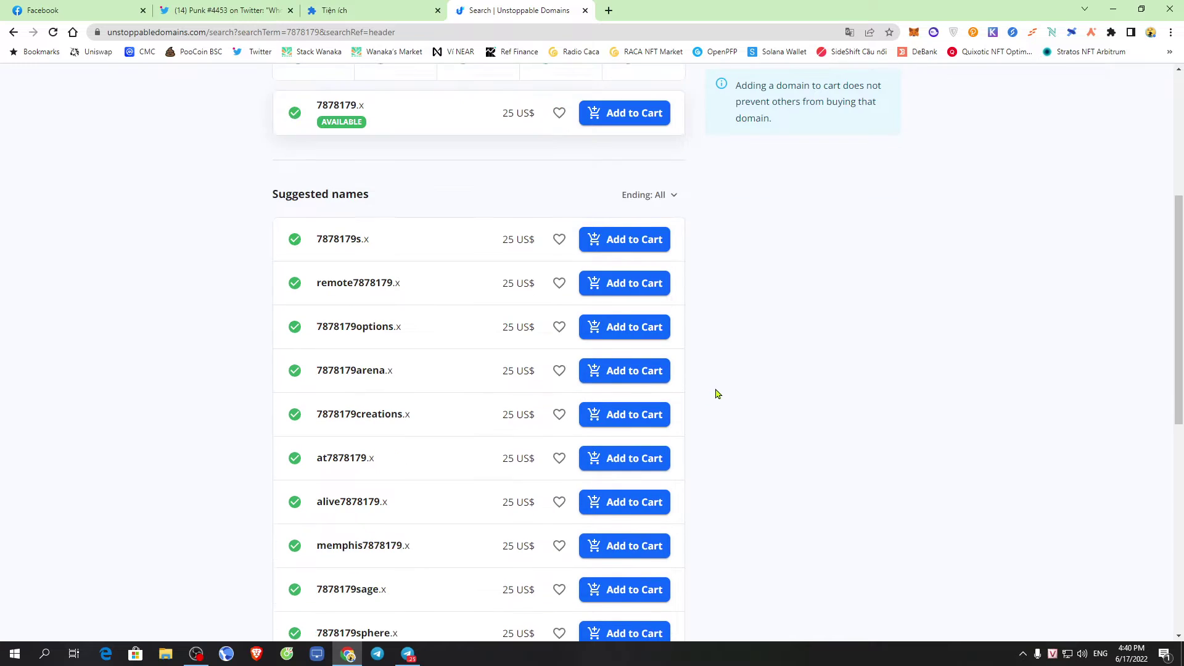
{"action": "left_click_drag", "start_coordinate": [488, 250], "coordinate": [537, 241]}
{"action": "left_click", "coordinate": [775, 294]}
{"action": "scroll", "coordinate": [781, 289], "scroll_direction": "up", "scroll_amount": 5}
{"action": "scroll", "coordinate": [592, 350], "scroll_direction": "down", "scroll_amount": 2}
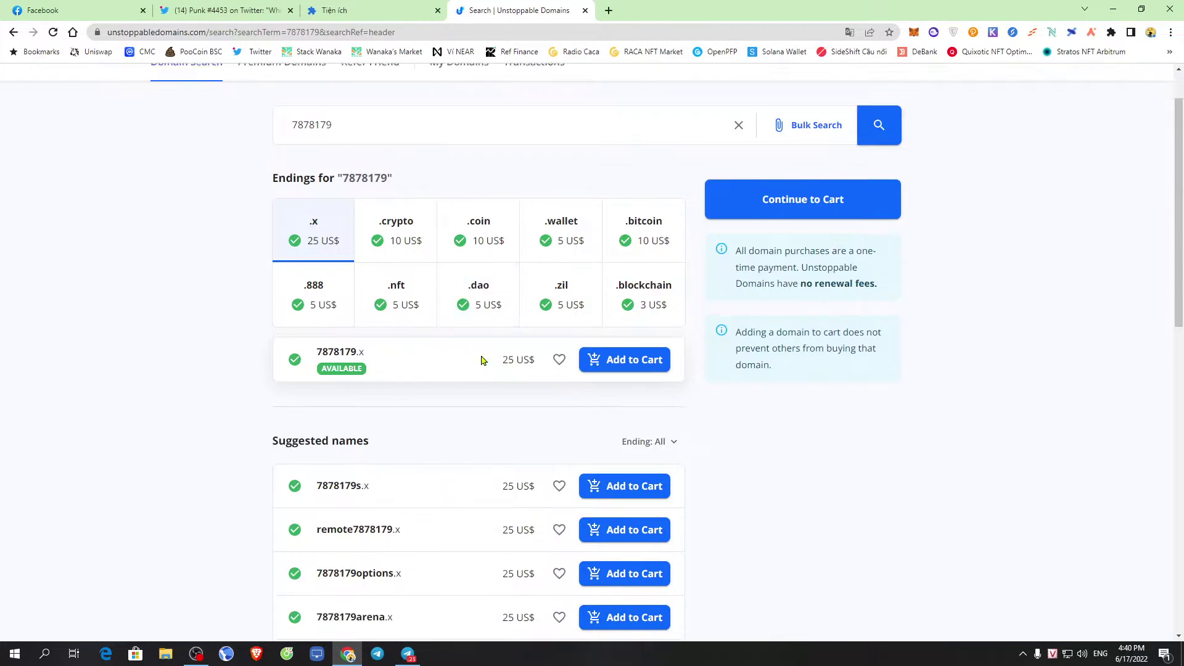
{"action": "scroll", "coordinate": [690, 391], "scroll_direction": "down", "scroll_amount": 3}
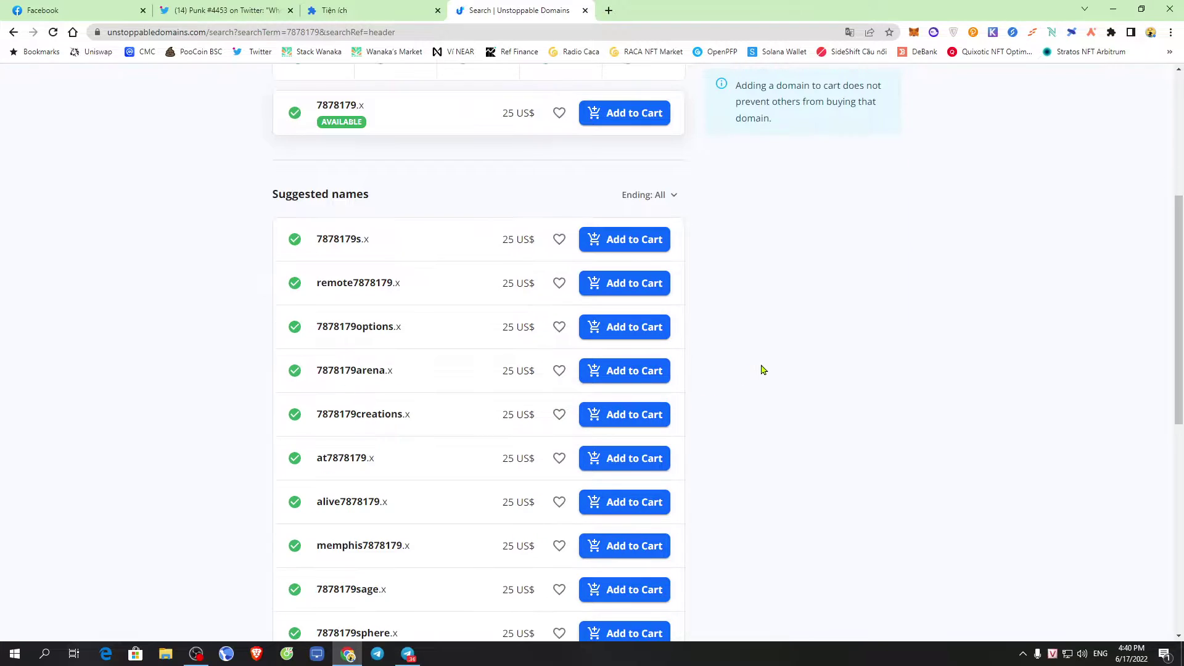
{"action": "scroll", "coordinate": [752, 380], "scroll_direction": "up", "scroll_amount": 5}
{"action": "scroll", "coordinate": [713, 366], "scroll_direction": "down", "scroll_amount": 9}
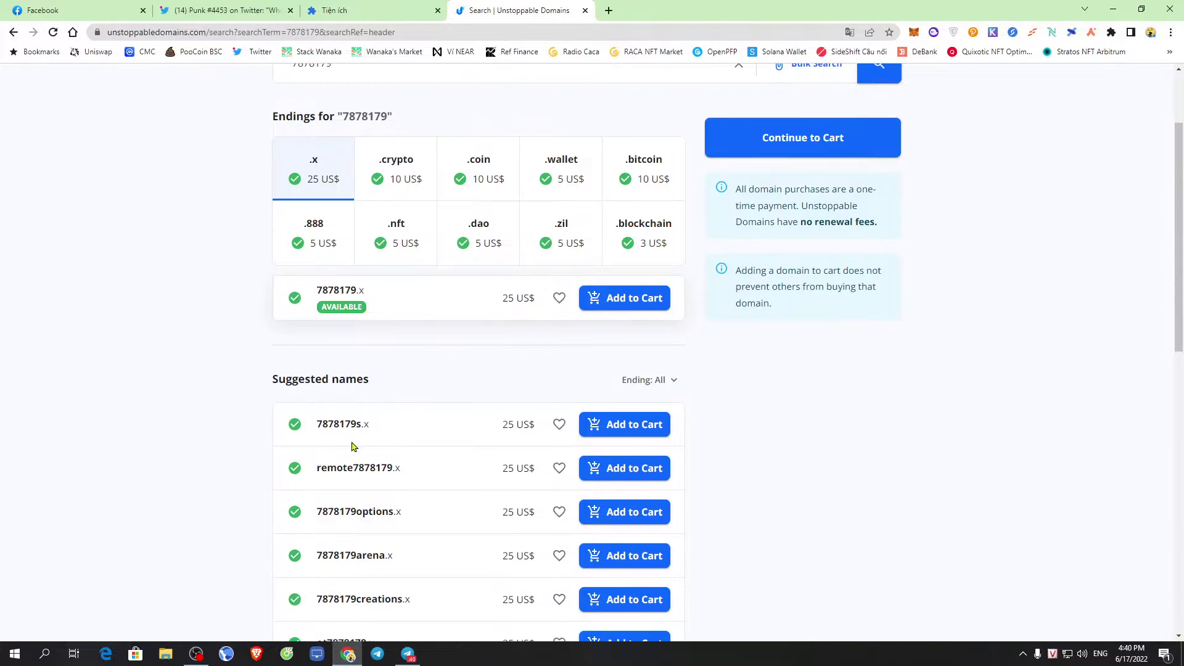
{"action": "scroll", "coordinate": [659, 378], "scroll_direction": "up", "scroll_amount": 6}
{"action": "scroll", "coordinate": [718, 352], "scroll_direction": "up", "scroll_amount": 1}
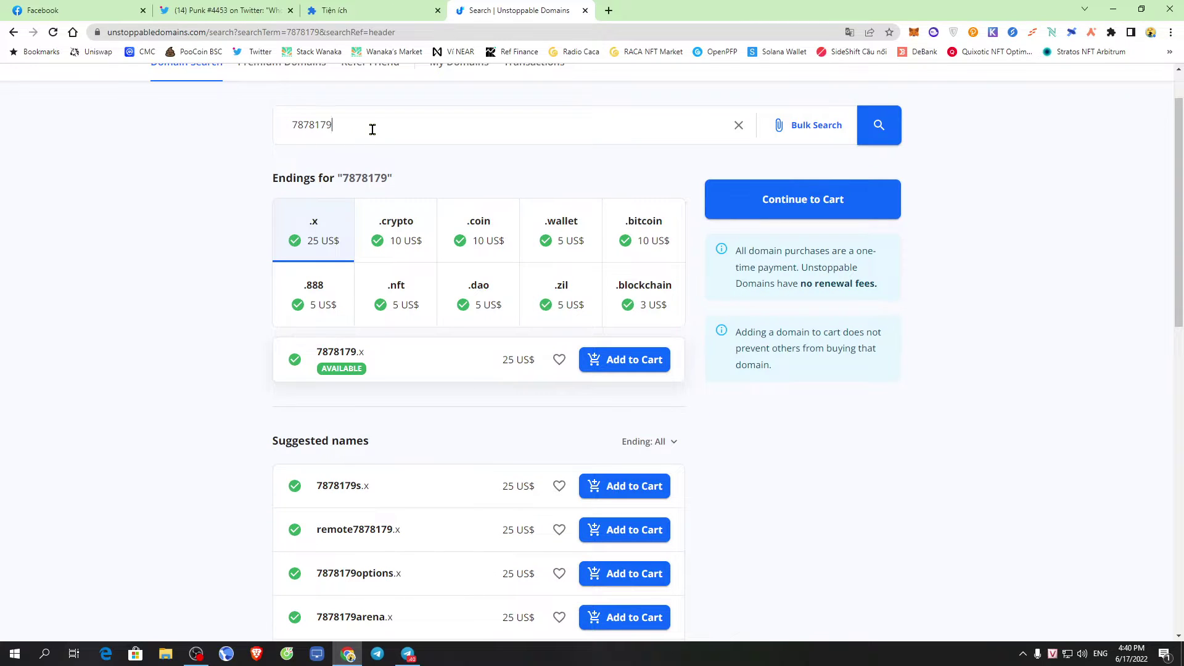
{"action": "key", "text": "Return"}
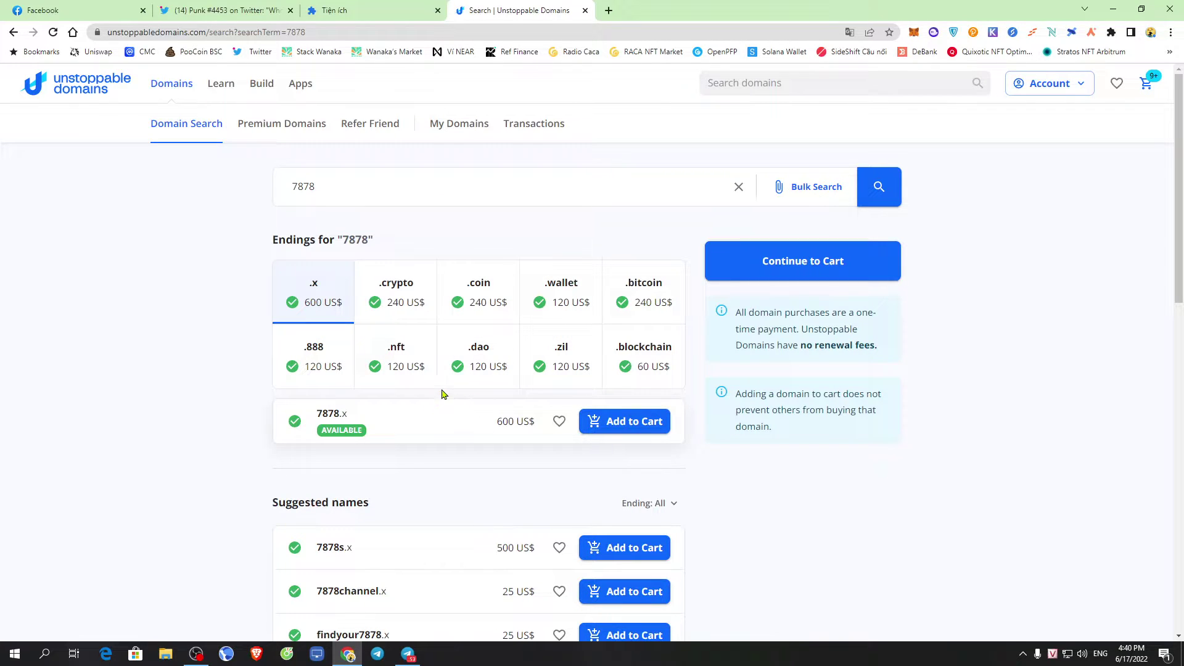
Browse the 7878 suggested names through pages 2 to 5
{"action": "scroll", "coordinate": [436, 406], "scroll_direction": "down", "scroll_amount": 2}
{"action": "scroll", "coordinate": [463, 373], "scroll_direction": "down", "scroll_amount": 5}
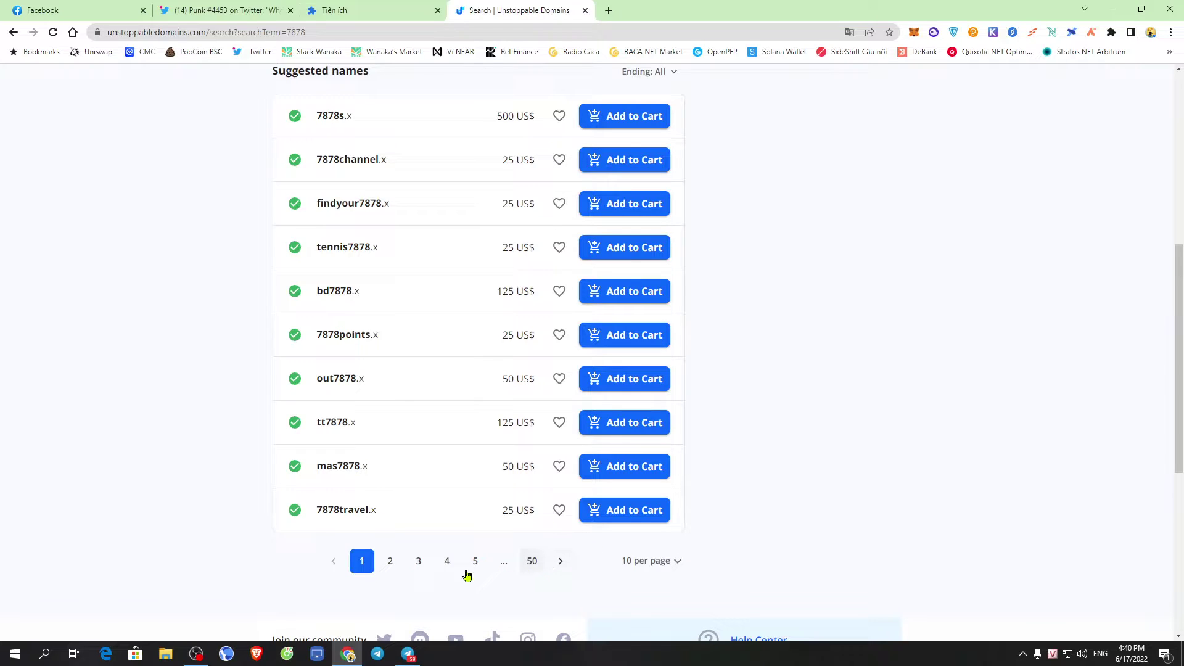
{"action": "left_click", "coordinate": [562, 563]}
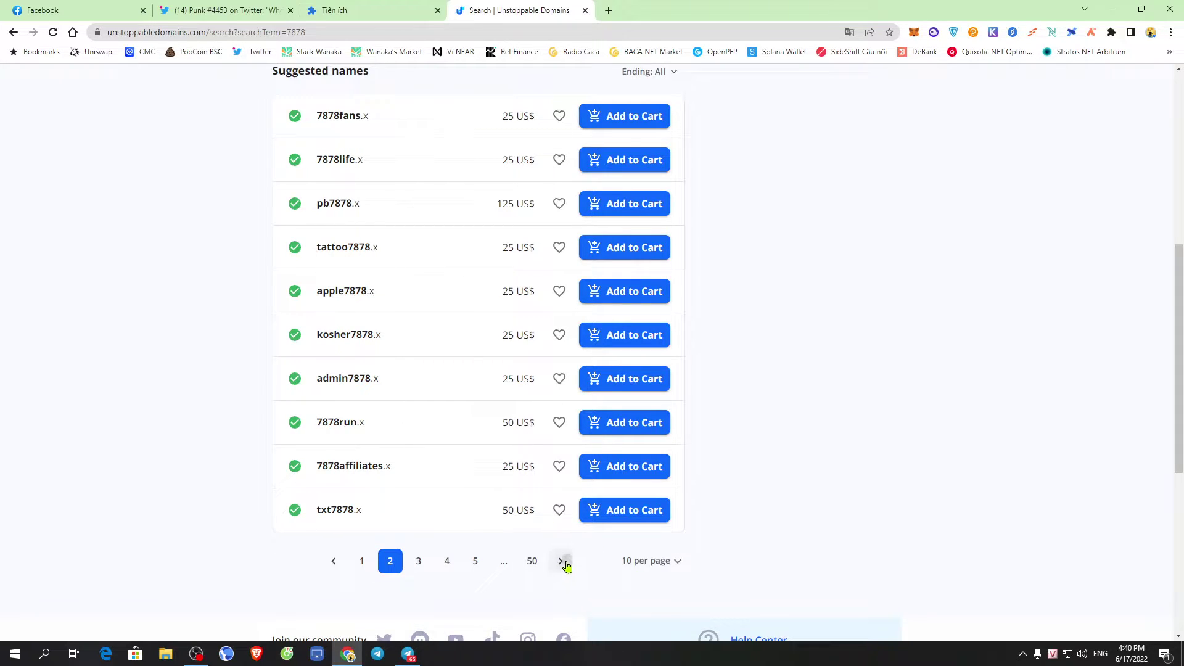
{"action": "left_click", "coordinate": [562, 561]}
{"action": "left_click", "coordinate": [565, 564]}
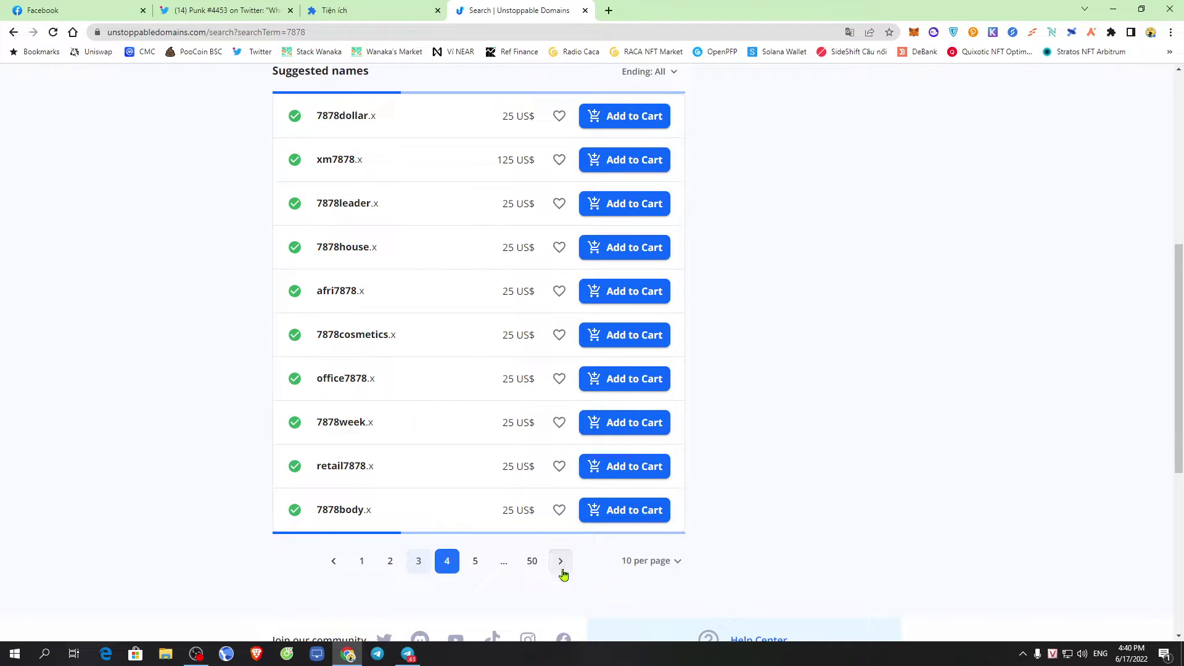
{"action": "left_click", "coordinate": [558, 566]}
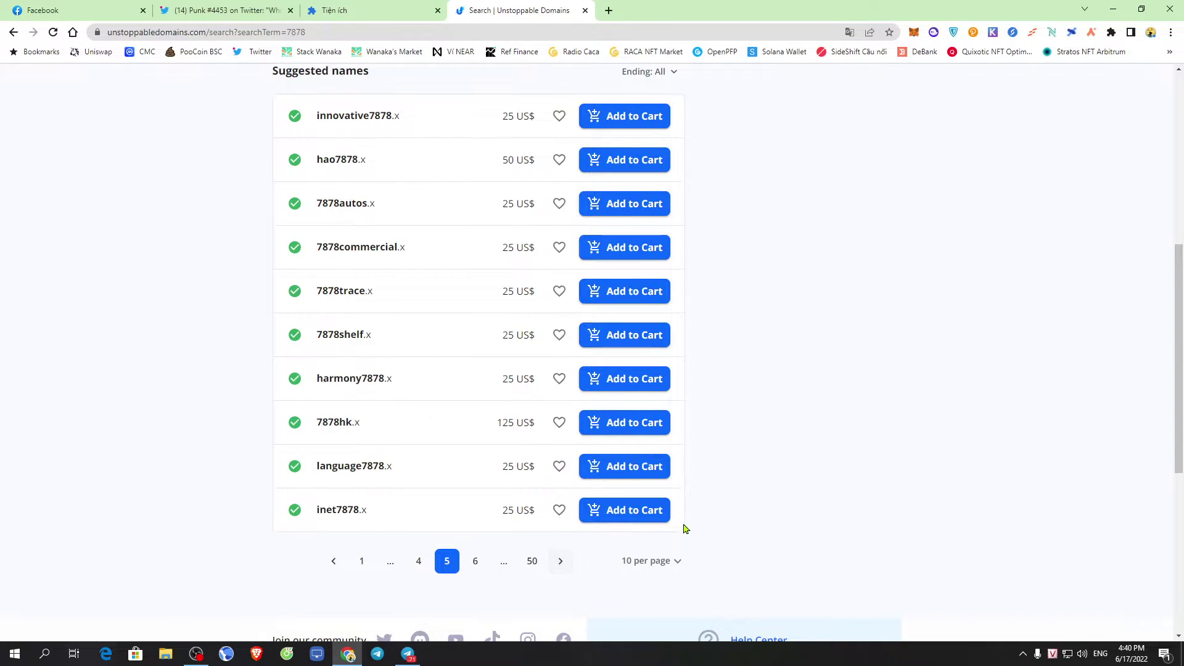
Search for 787879 instead and page through its suggested names from page 2 onward
{"action": "scroll", "coordinate": [679, 527], "scroll_direction": "up", "scroll_amount": 7}
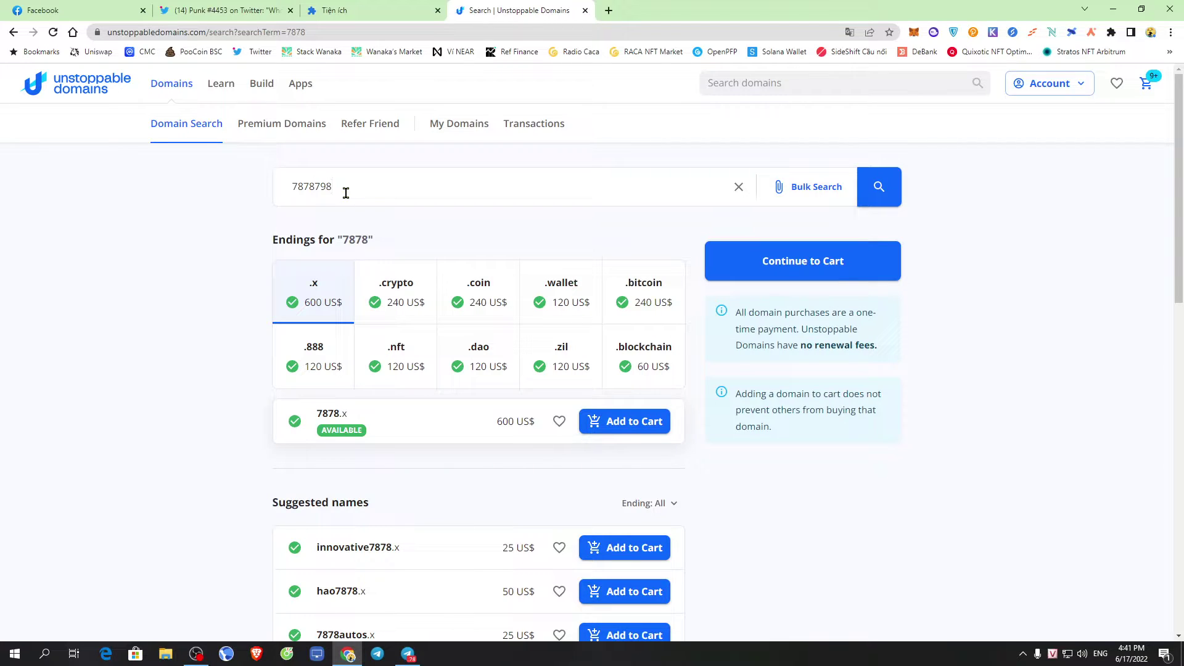
{"action": "key", "text": "BackSpace"}
{"action": "key", "text": "Return"}
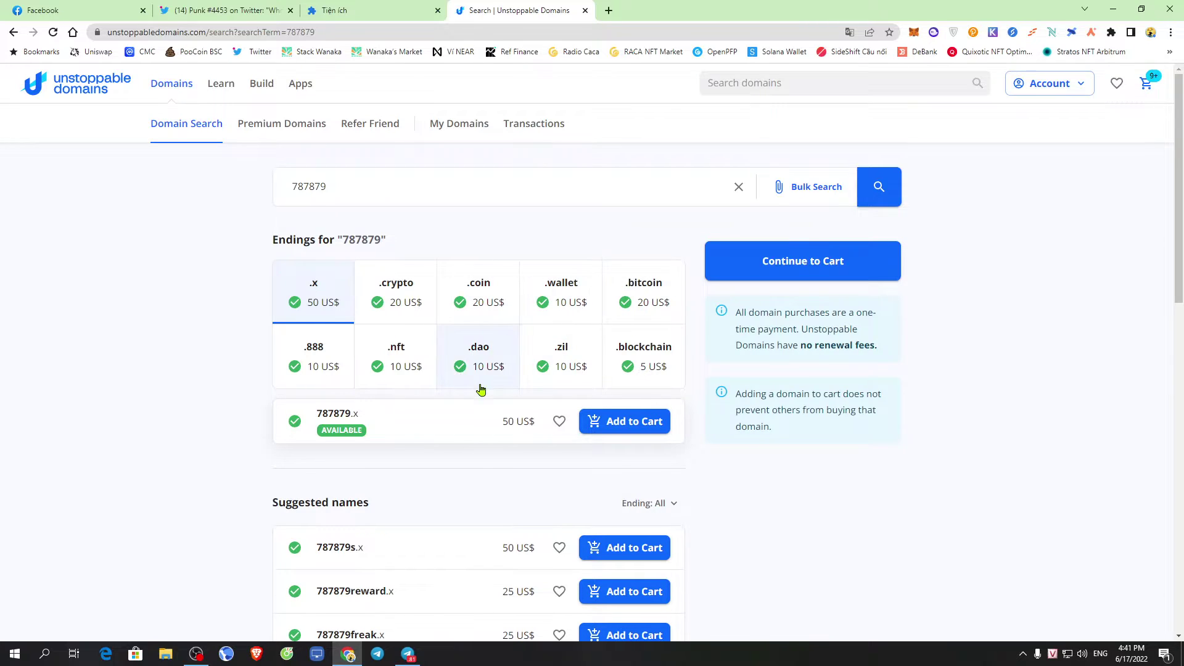
{"action": "scroll", "coordinate": [480, 387], "scroll_direction": "down", "scroll_amount": 3}
{"action": "scroll", "coordinate": [400, 392], "scroll_direction": "down", "scroll_amount": 7}
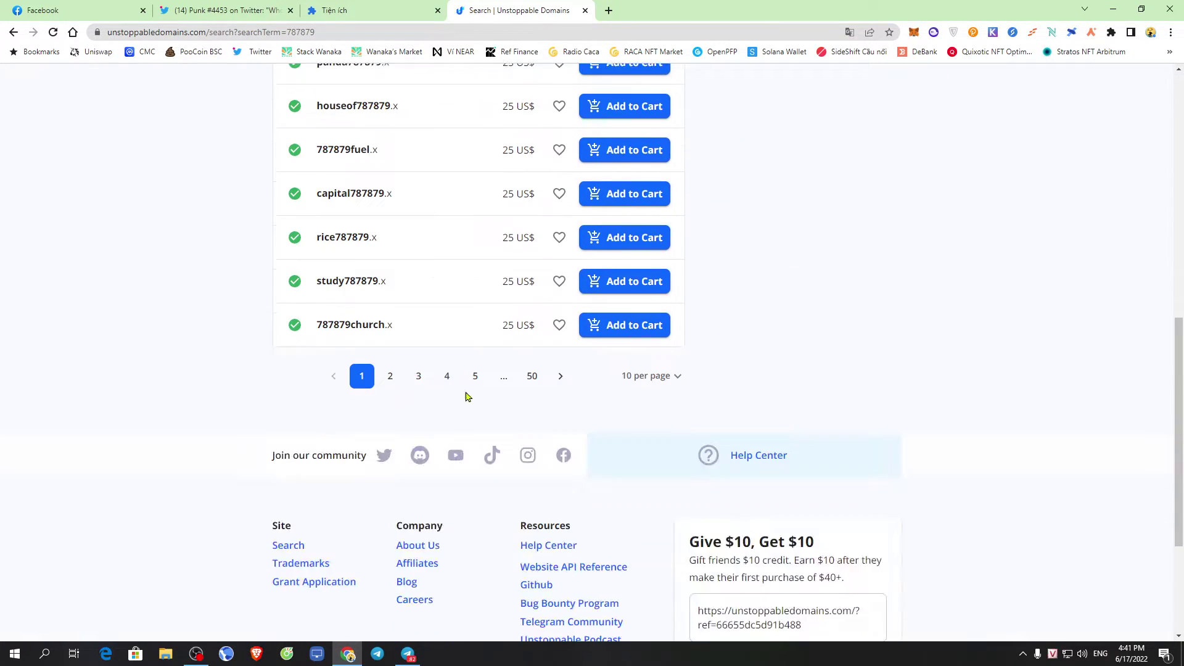
{"action": "left_click", "coordinate": [389, 376]}
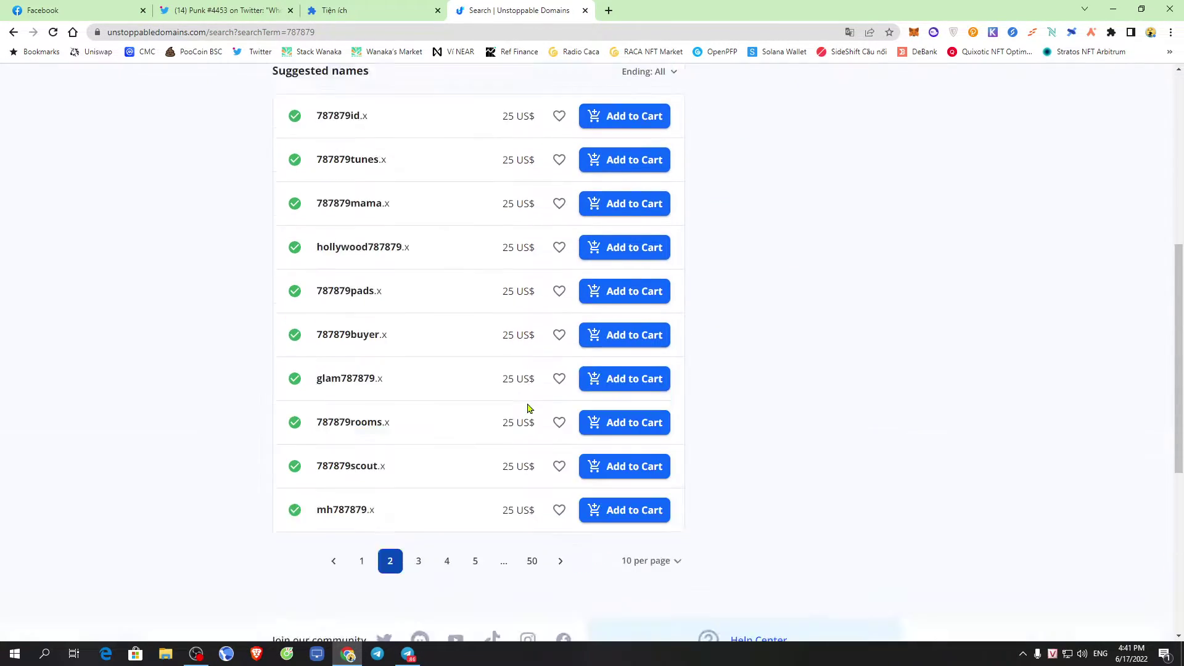
{"action": "scroll", "coordinate": [543, 404], "scroll_direction": "up", "scroll_amount": 5}
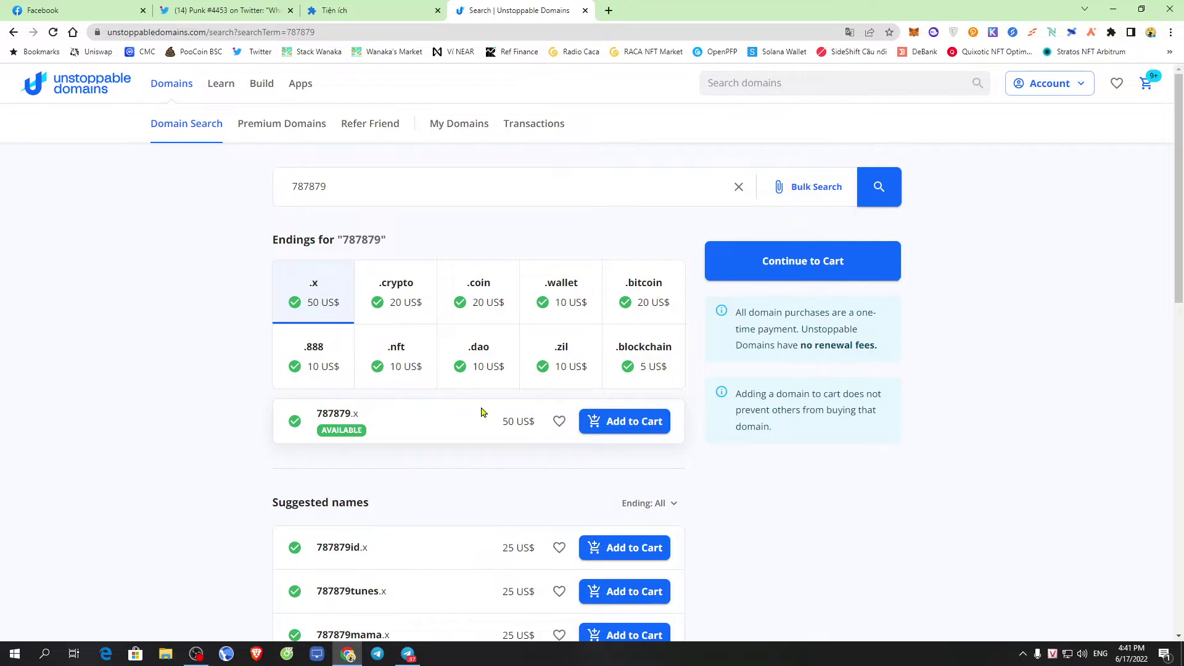
{"action": "scroll", "coordinate": [483, 412], "scroll_direction": "down", "scroll_amount": 3}
{"action": "scroll", "coordinate": [603, 430], "scroll_direction": "down", "scroll_amount": 5}
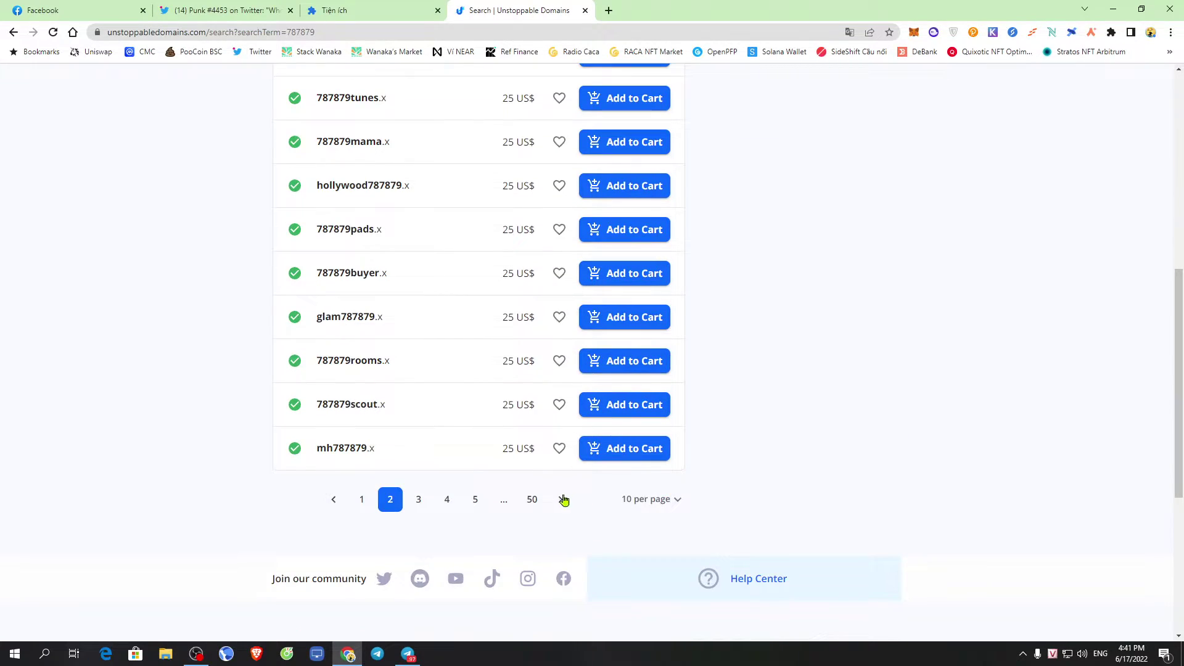
{"action": "left_click", "coordinate": [563, 500]}
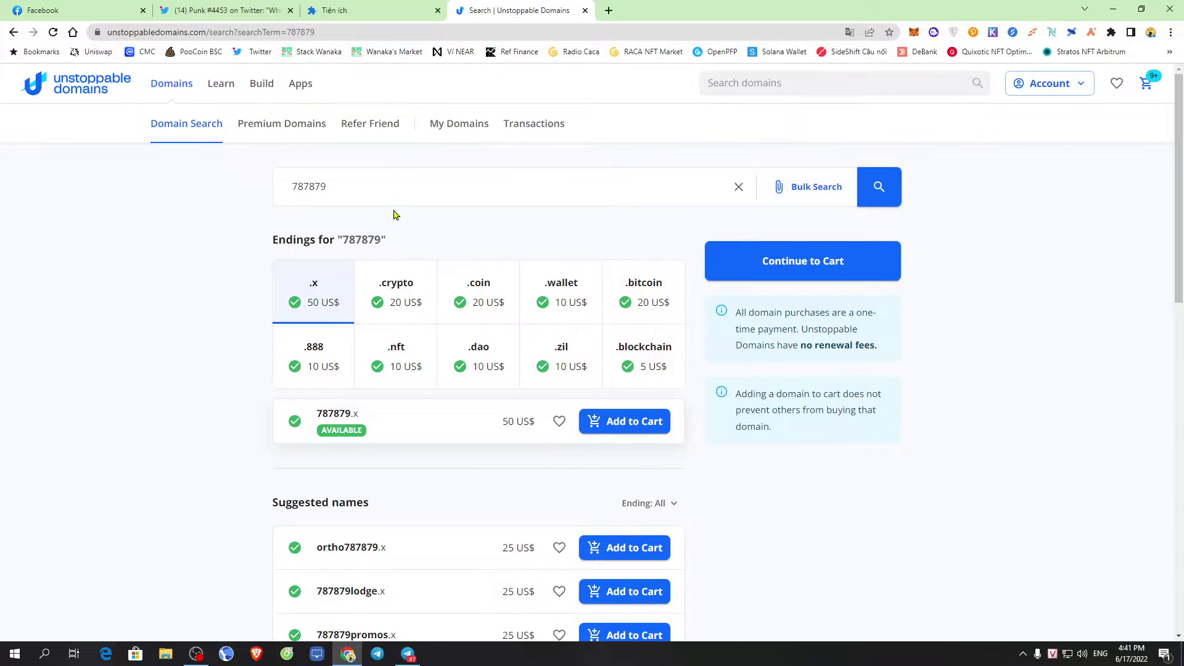
{"action": "left_click_drag", "start_coordinate": [381, 178], "coordinate": [66, 184]}
Search for bingx and browse its suggested names, from page 50 back to page 6
{"action": "type", "text": "bingx"}
{"action": "key", "text": "Return"}
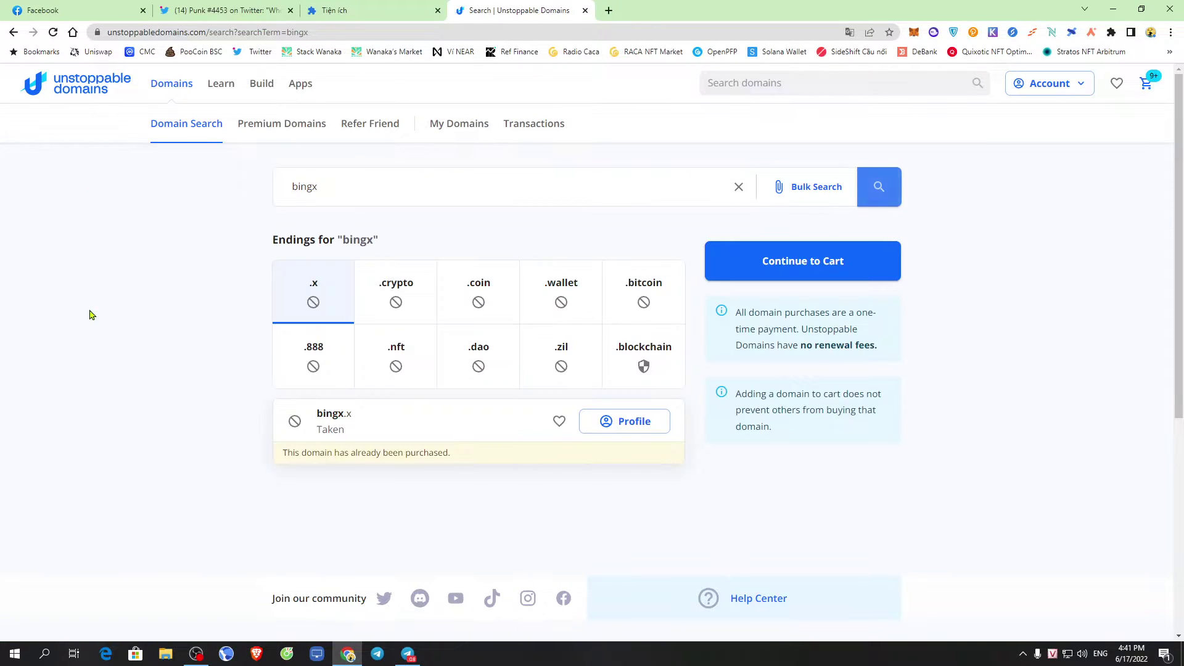
{"action": "scroll", "coordinate": [487, 419], "scroll_direction": "down", "scroll_amount": 9}
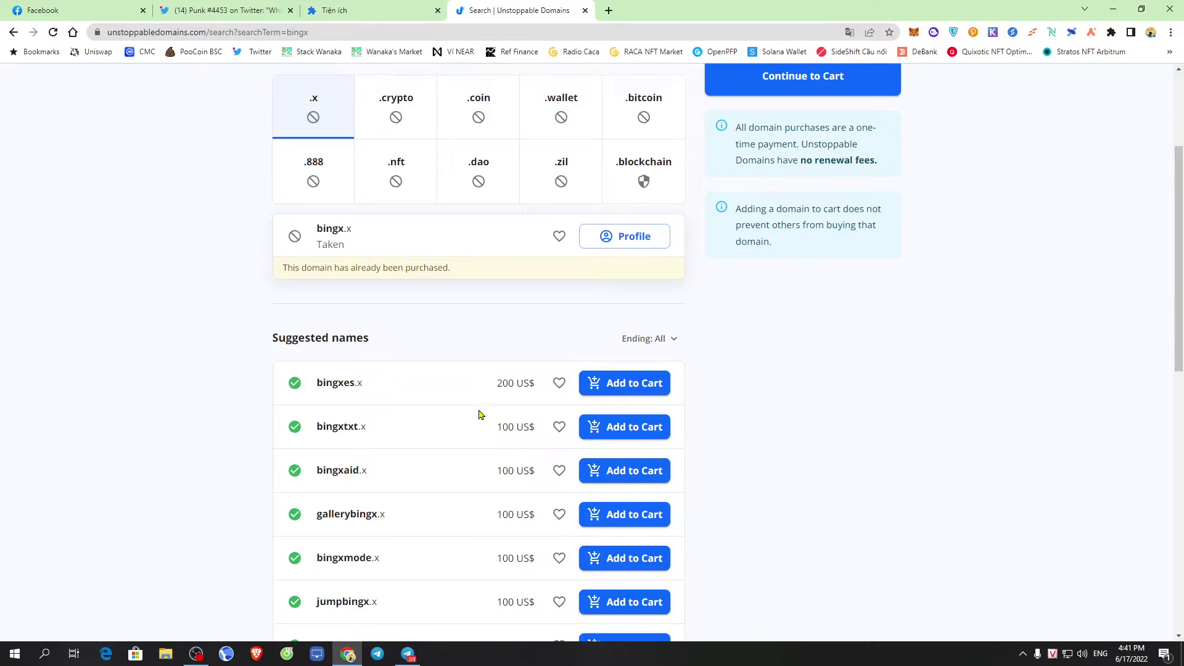
{"action": "left_click", "coordinate": [561, 459]}
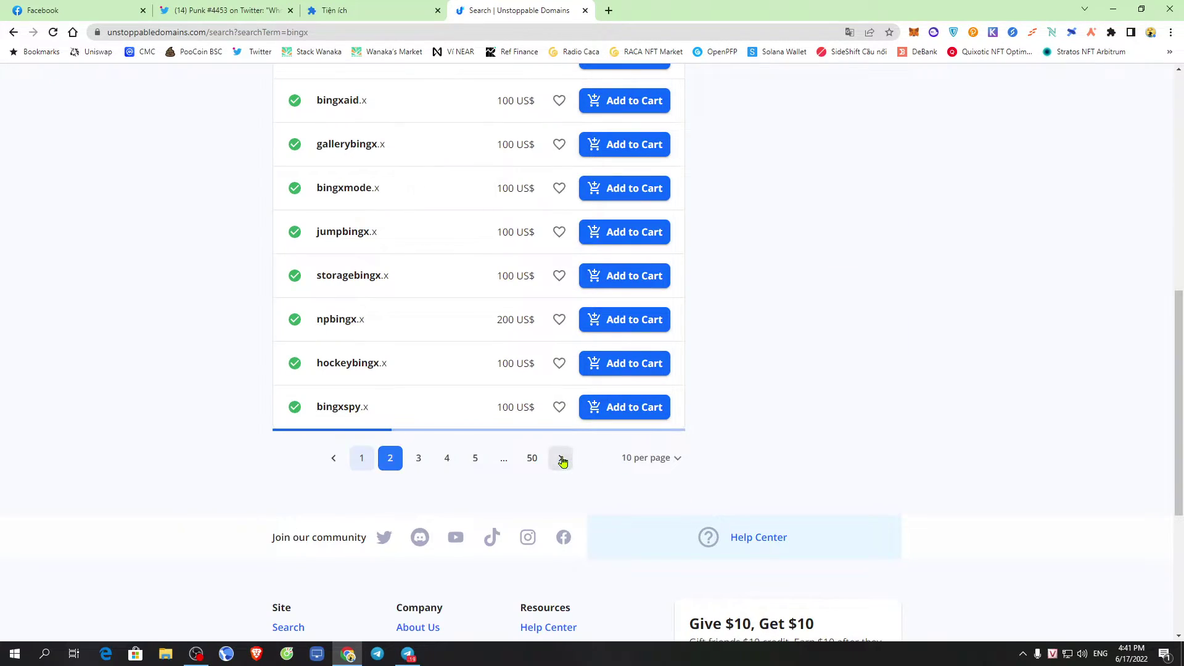
{"action": "left_click", "coordinate": [562, 460]}
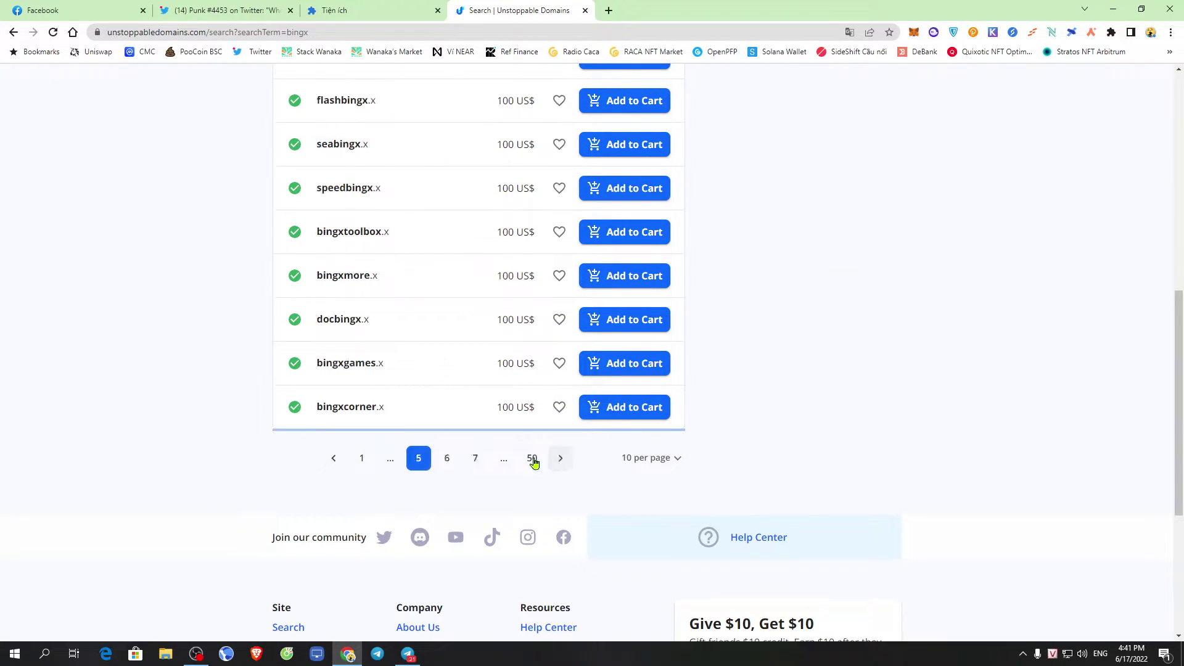
{"action": "left_click", "coordinate": [532, 461]}
{"action": "left_click", "coordinate": [533, 460]}
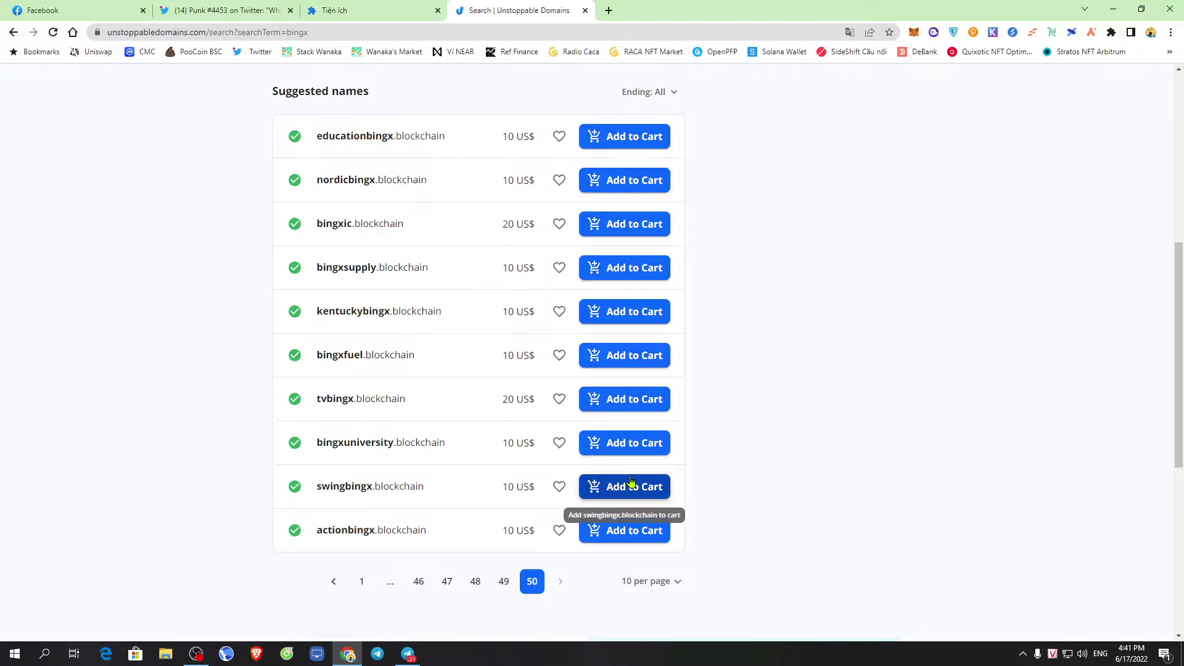
{"action": "left_click", "coordinate": [418, 581]}
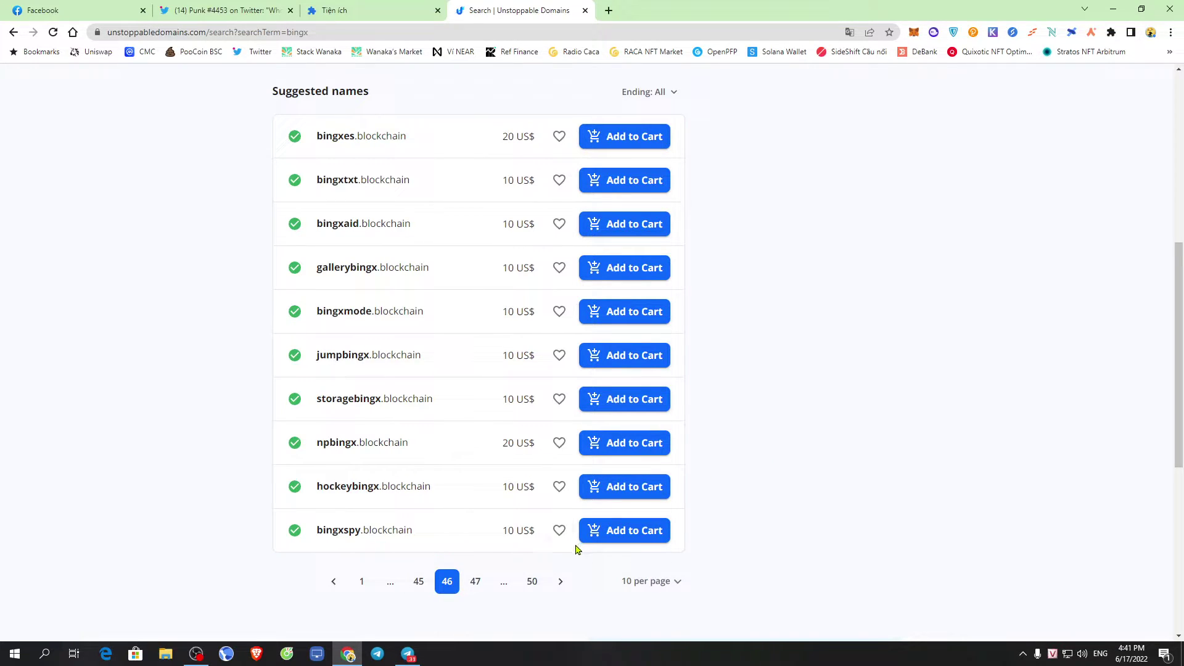
{"action": "left_click", "coordinate": [363, 586]}
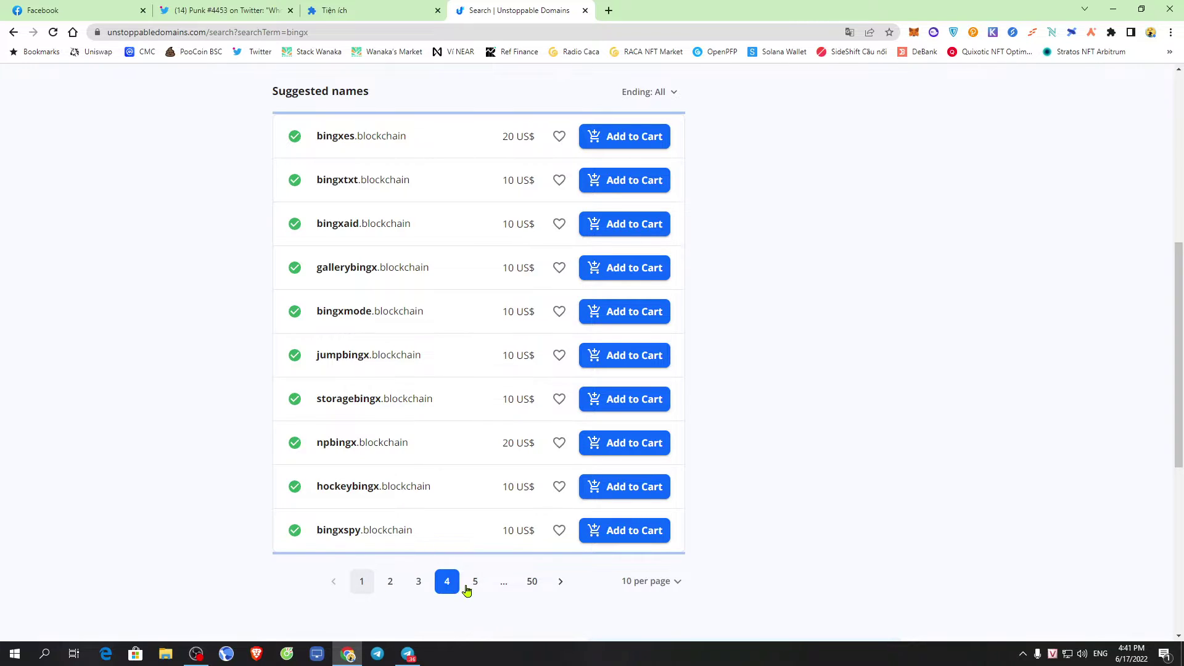
{"action": "left_click", "coordinate": [476, 587]}
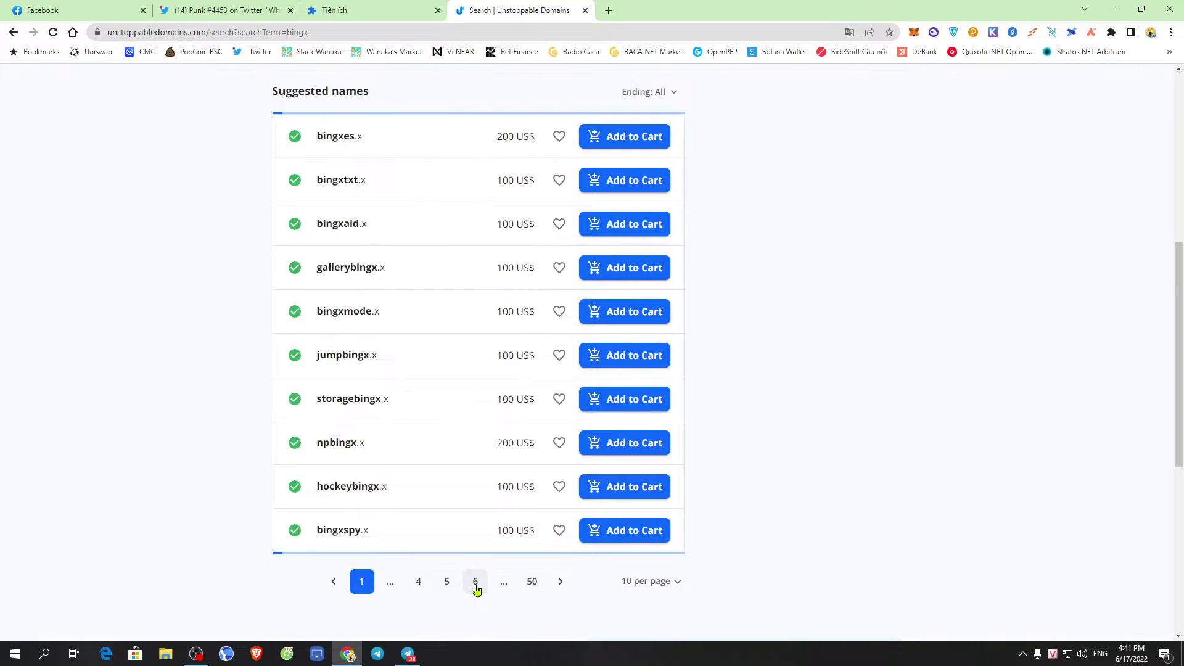
{"action": "left_click", "coordinate": [560, 586]}
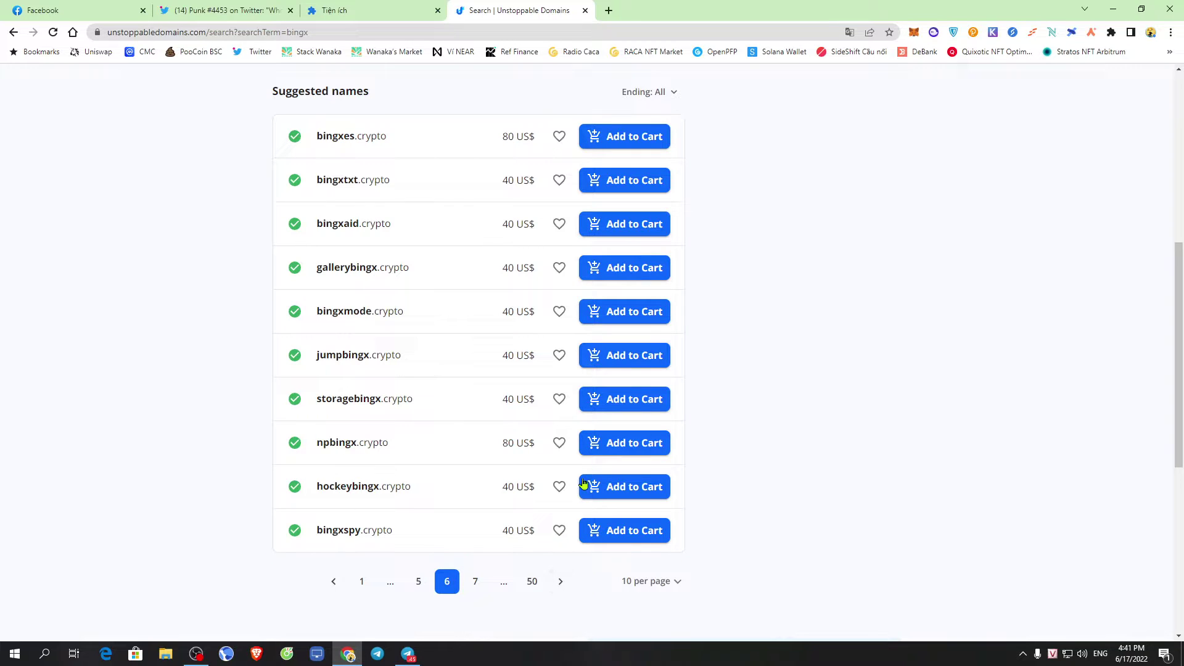
{"action": "scroll", "coordinate": [527, 463], "scroll_direction": "up", "scroll_amount": 2}
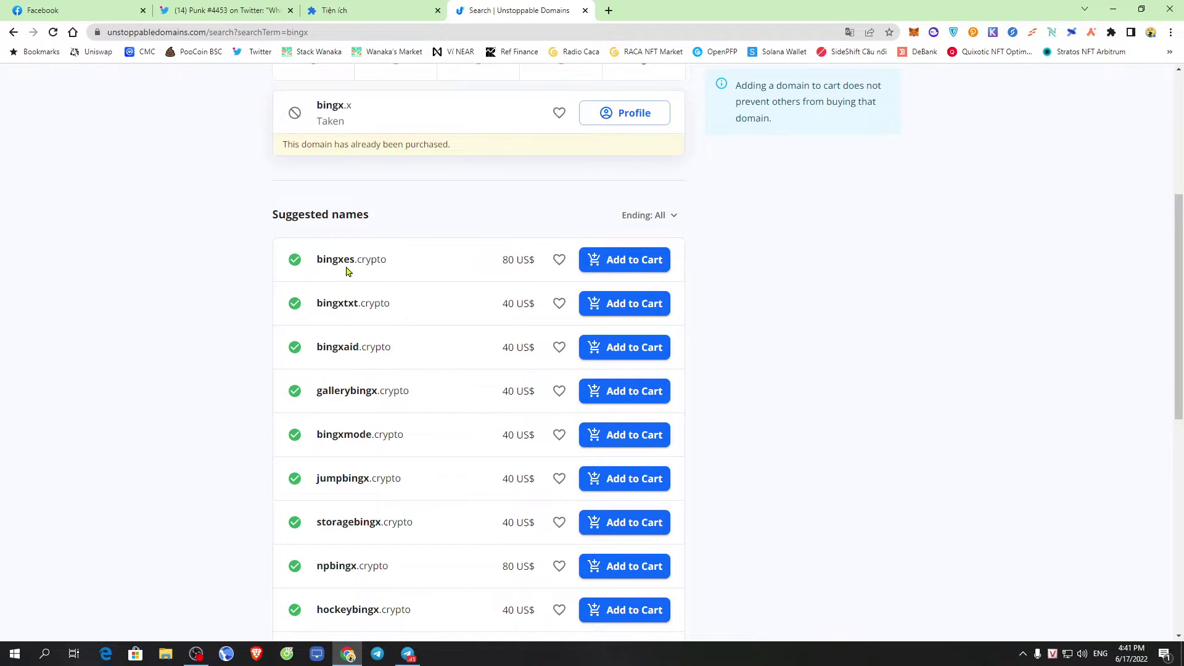
Add bingxtxt.crypto, priced 40 US$, to the cart
{"action": "triple_click", "coordinate": [547, 303]}
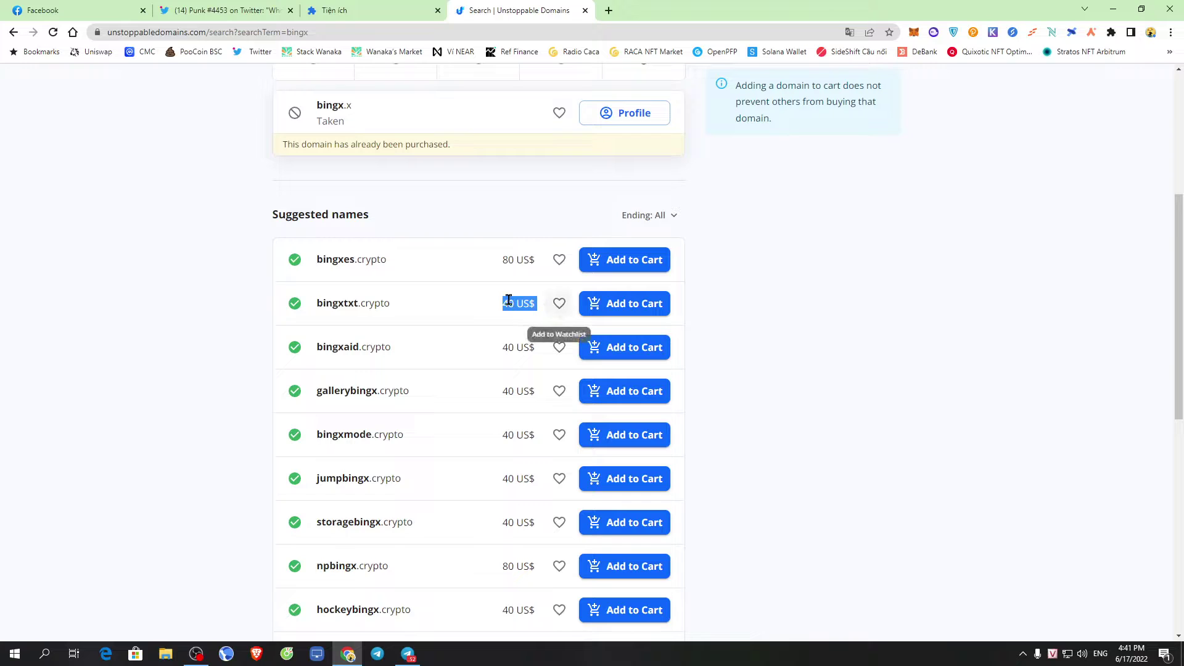
{"action": "triple_click", "coordinate": [407, 307]}
{"action": "left_click", "coordinate": [391, 304]}
{"action": "double_click", "coordinate": [412, 308]}
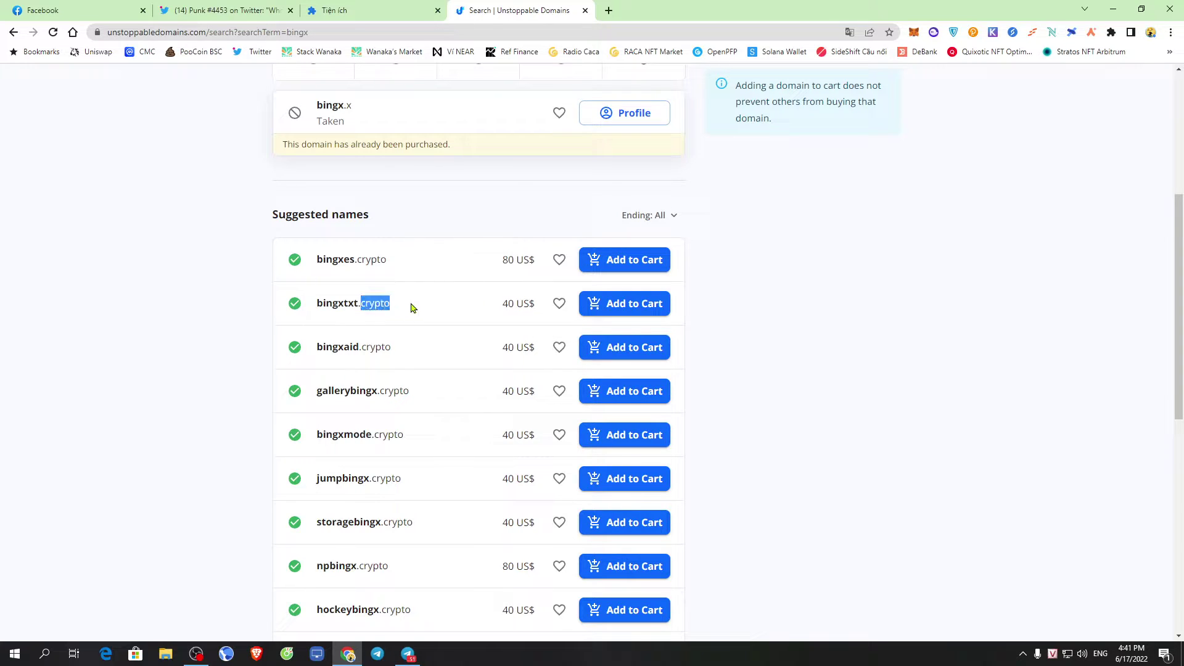
{"action": "left_click", "coordinate": [765, 321]}
{"action": "scroll", "coordinate": [723, 366], "scroll_direction": "up", "scroll_amount": 3}
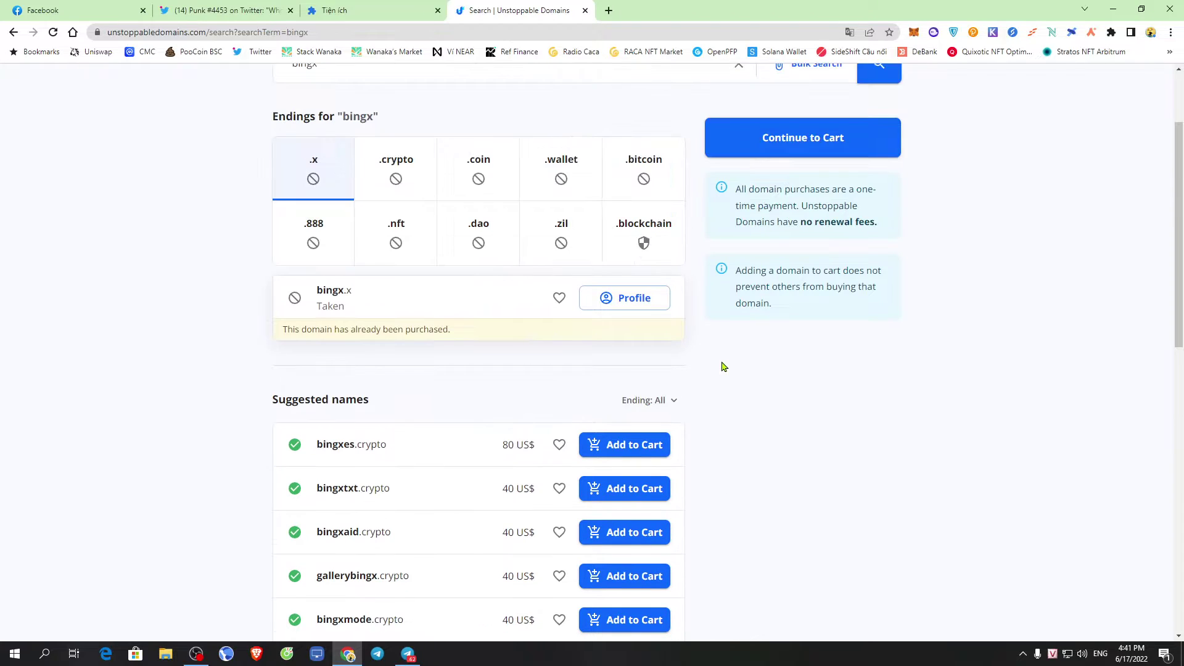
{"action": "scroll", "coordinate": [723, 366], "scroll_direction": "down", "scroll_amount": 3}
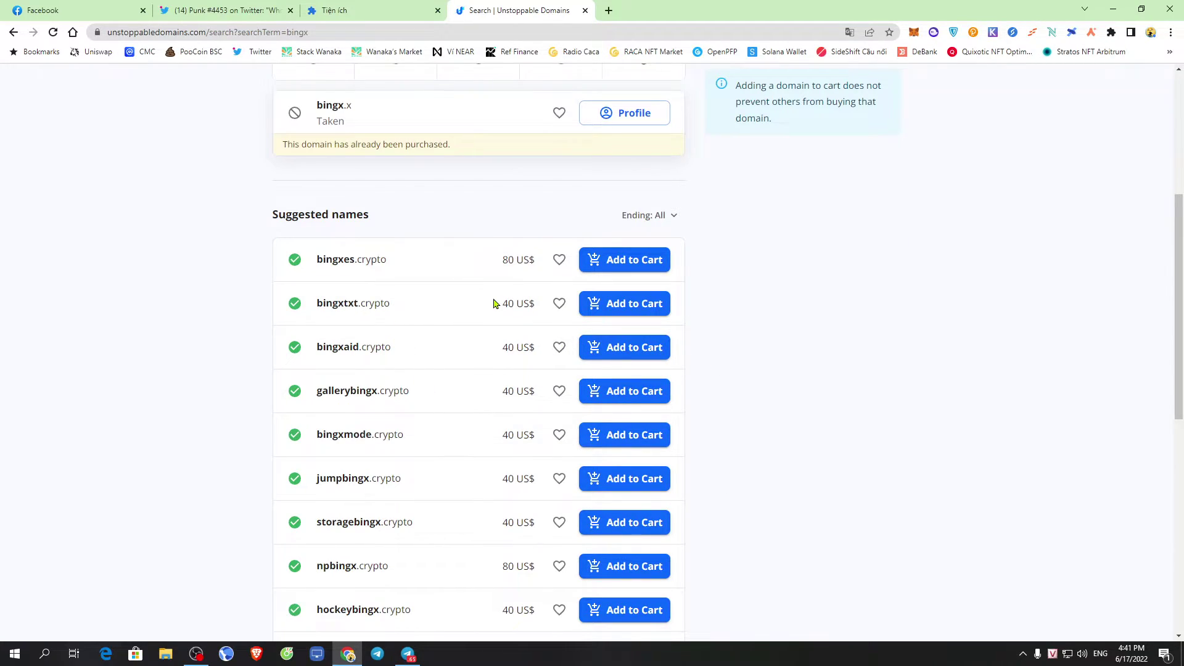
{"action": "left_click_drag", "start_coordinate": [504, 303], "coordinate": [534, 306]}
{"action": "left_click", "coordinate": [622, 305]}
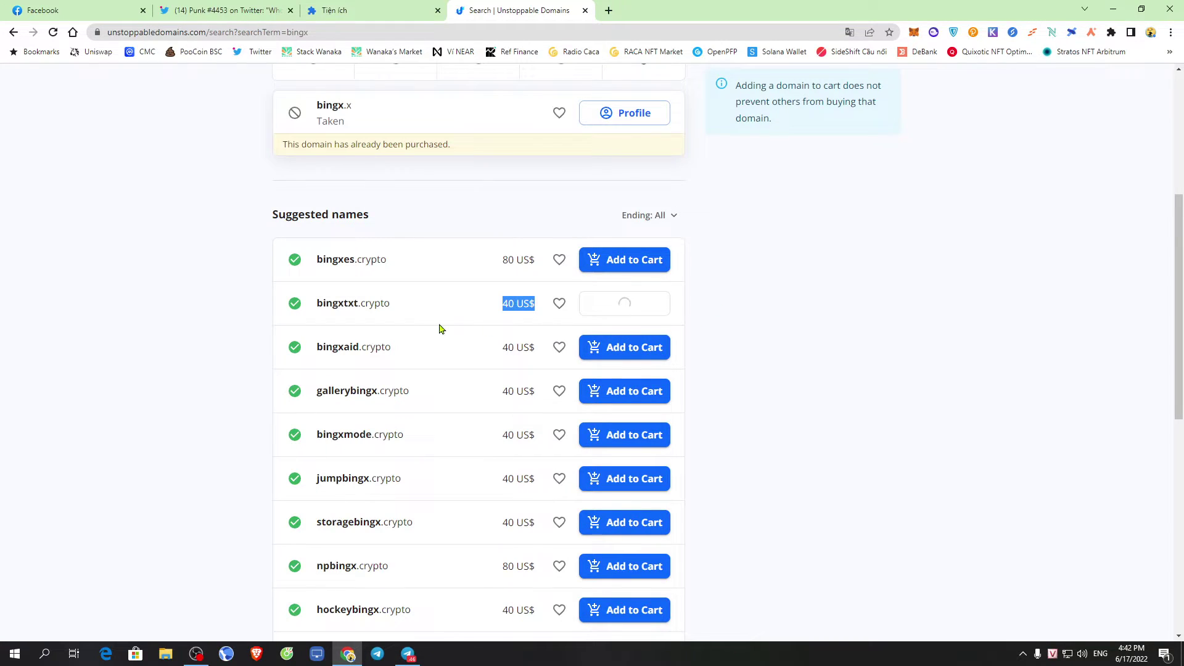
Check the account's store credits, then bring up the 13-item cart
{"action": "scroll", "coordinate": [764, 305], "scroll_direction": "up", "scroll_amount": 5}
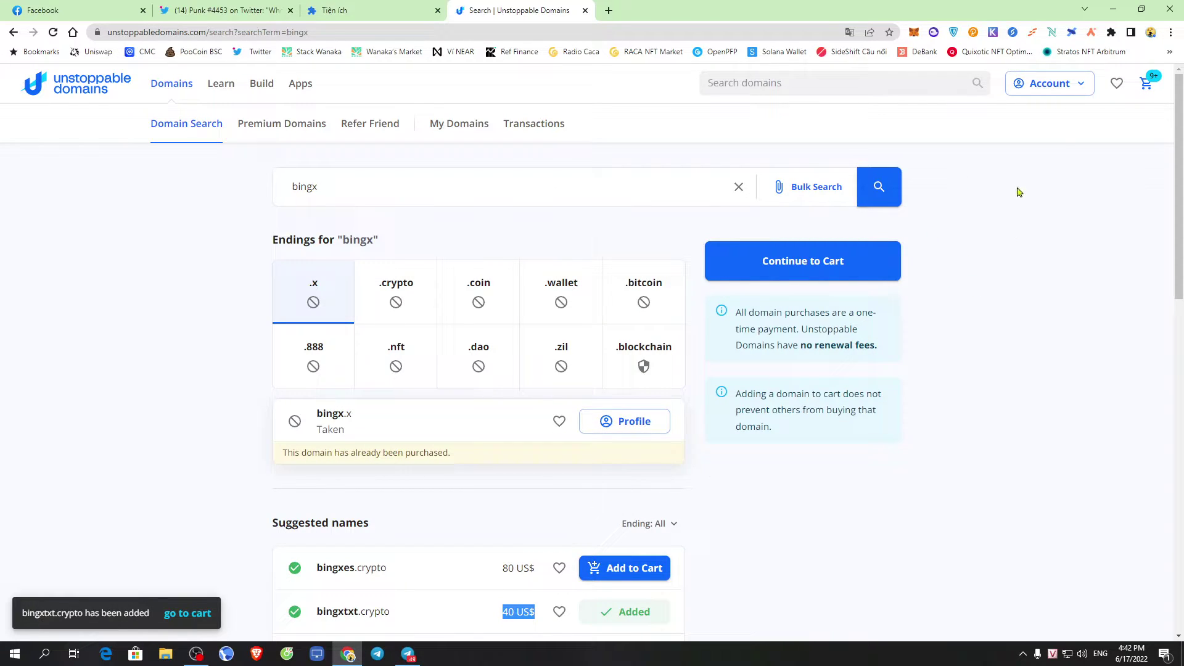
{"action": "left_click", "coordinate": [1073, 86]}
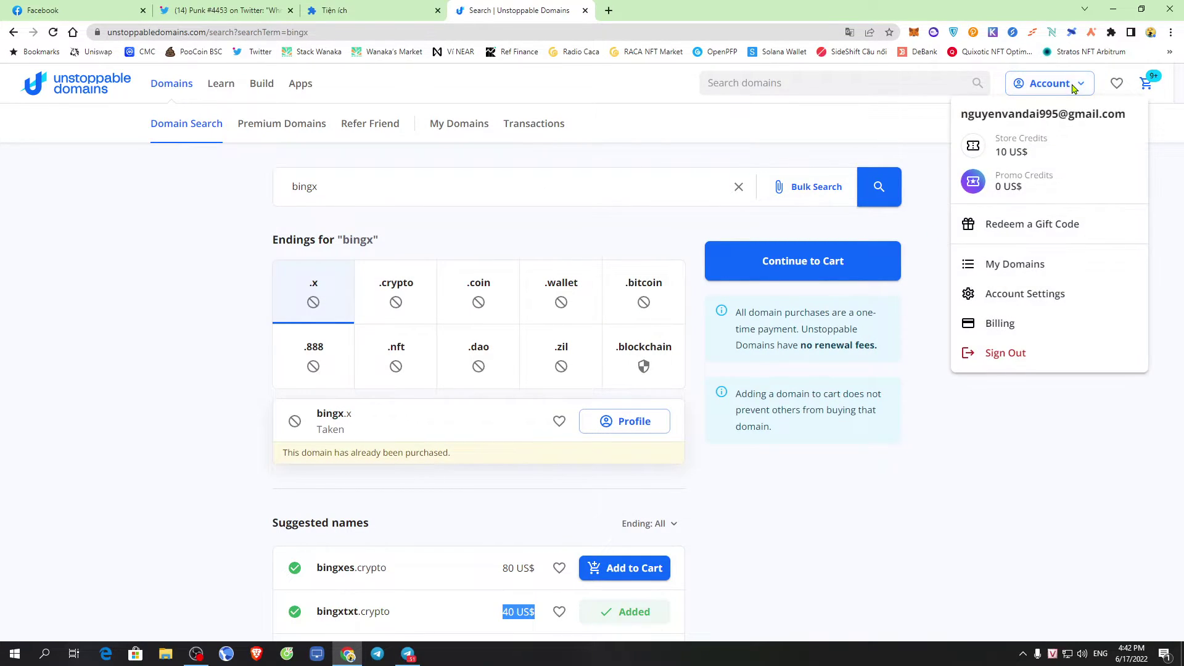
{"action": "left_click", "coordinate": [1021, 479]}
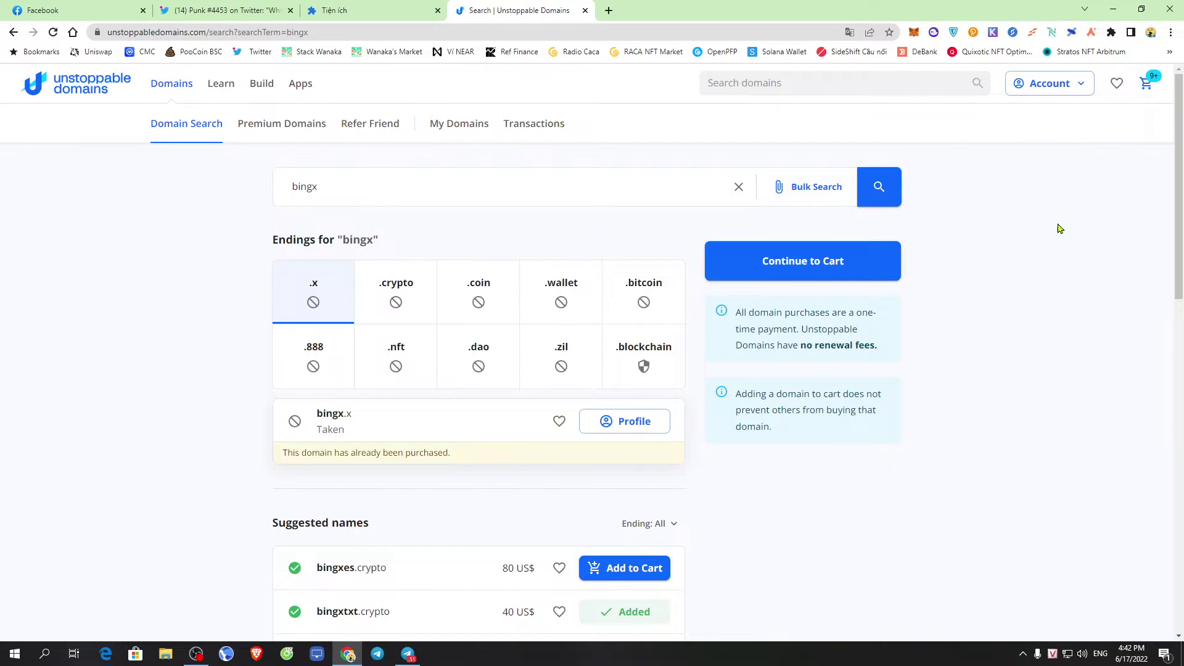
{"action": "left_click", "coordinate": [1145, 84]}
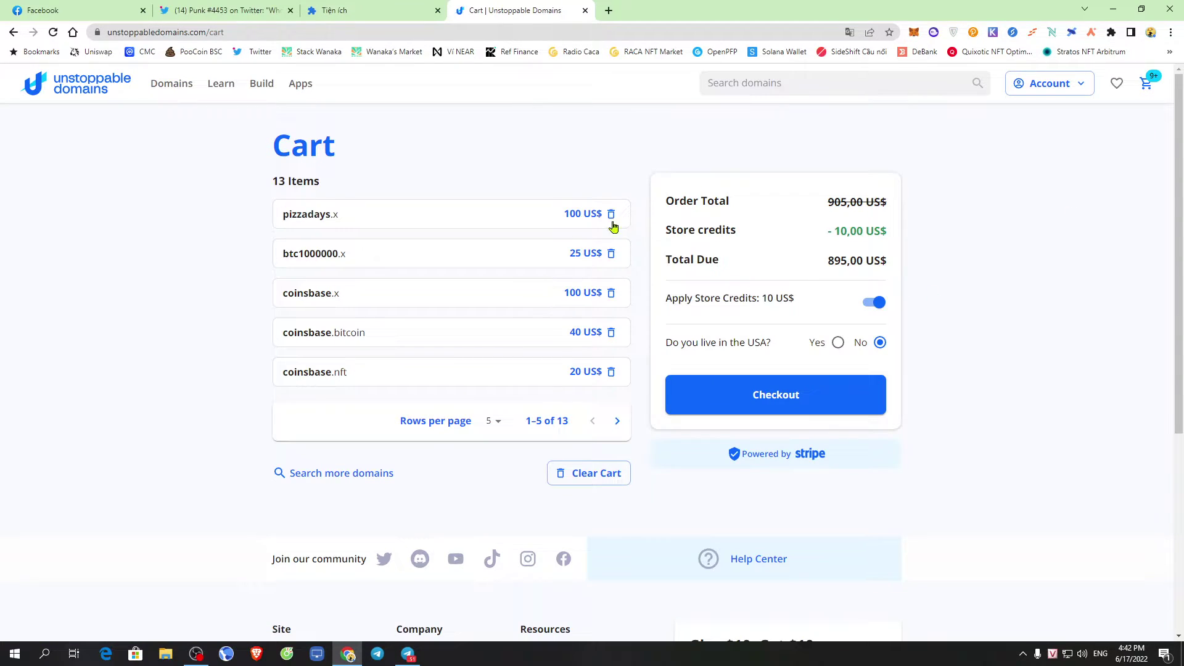
Remove pizzadays.x, btc1000000.x, coinsbase.x, racapunk.nft, whalepumb.x, coinsbase.nft, racapunk.dao, ex155.nft, buydip.bitcoin, whalepumb.bitcoin and bingxtxt.crypto
{"action": "left_click", "coordinate": [612, 215]}
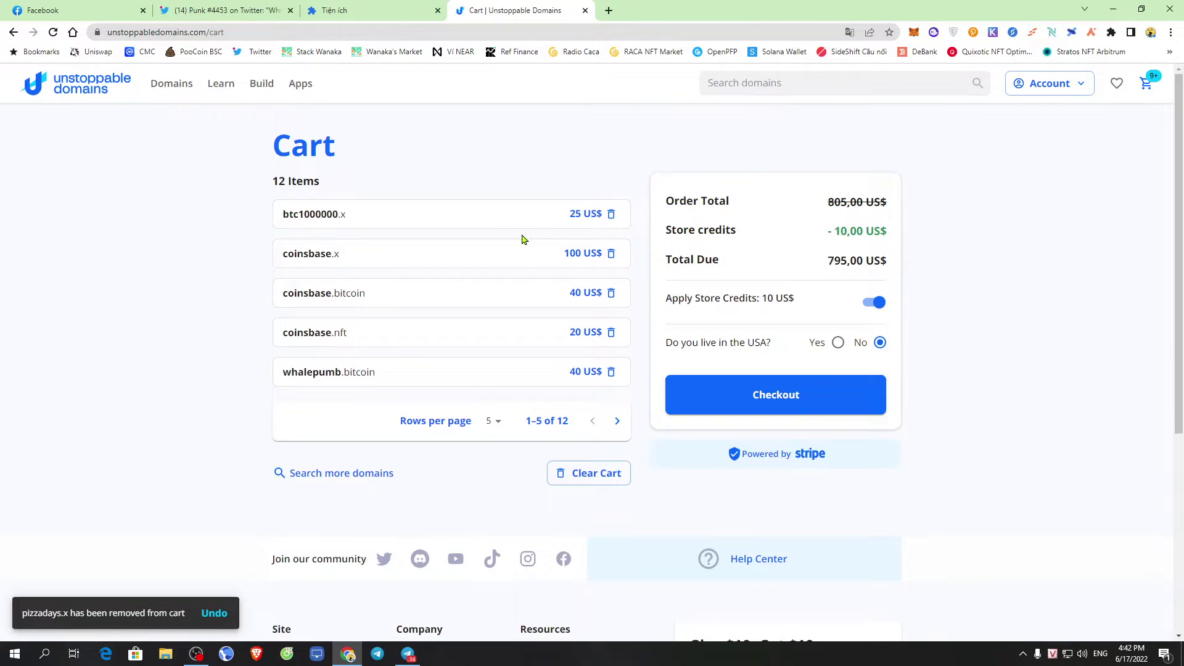
{"action": "left_click", "coordinate": [611, 220]}
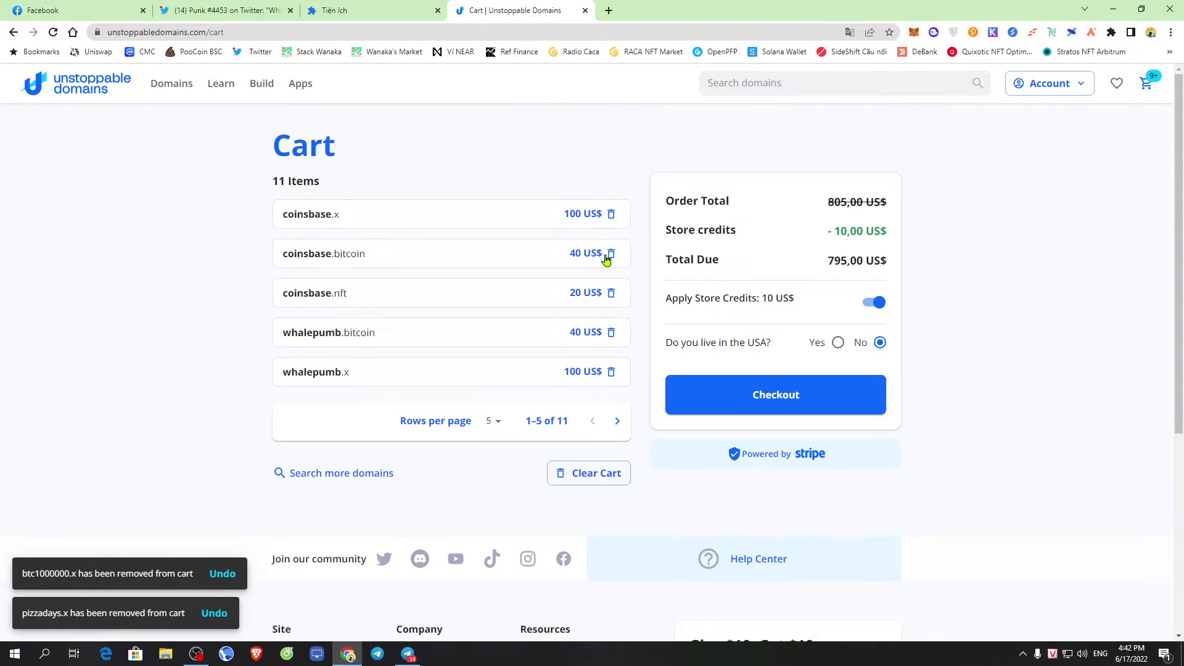
{"action": "left_click", "coordinate": [611, 215]}
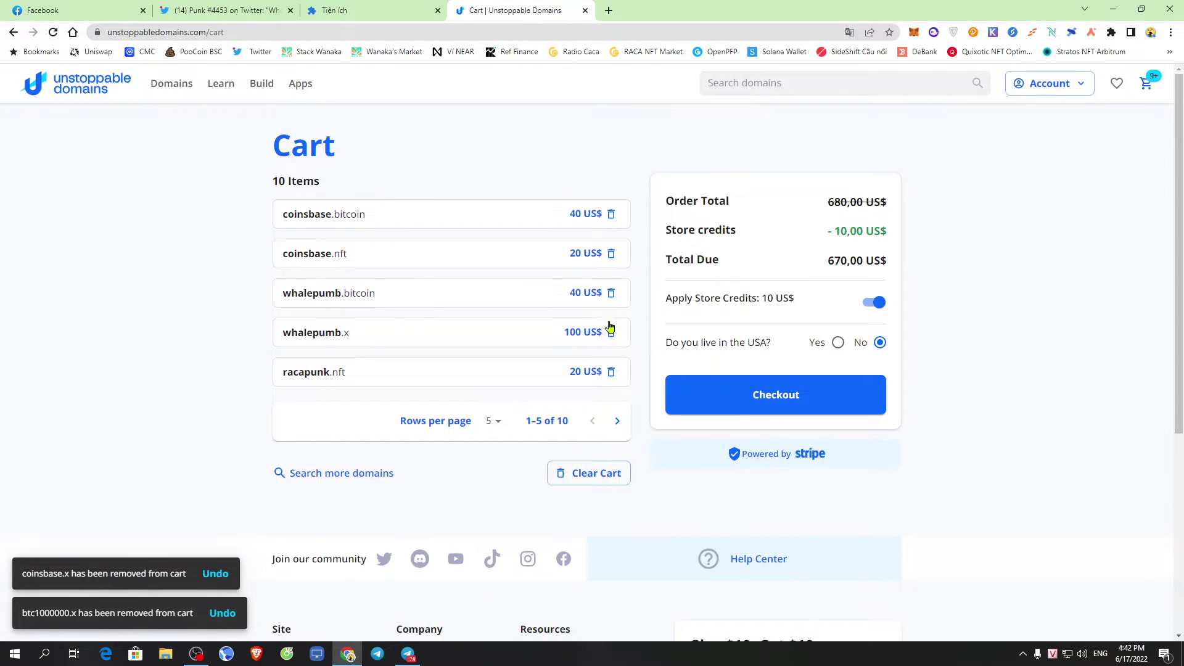
{"action": "left_click", "coordinate": [610, 373]}
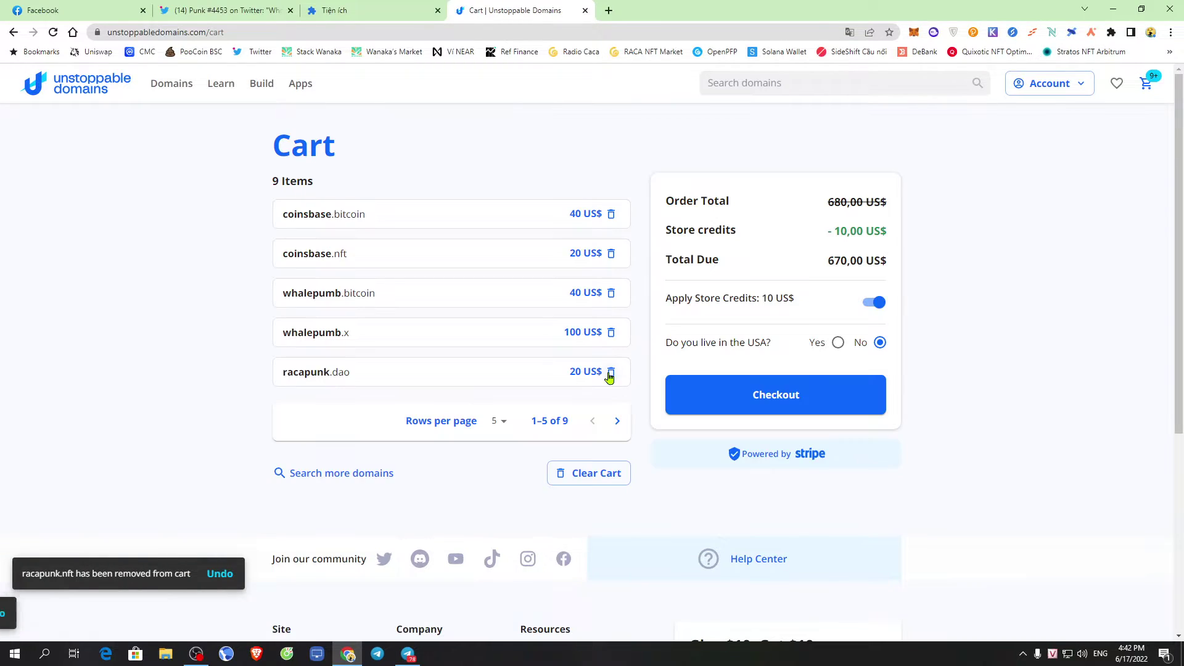
{"action": "left_click", "coordinate": [611, 333]}
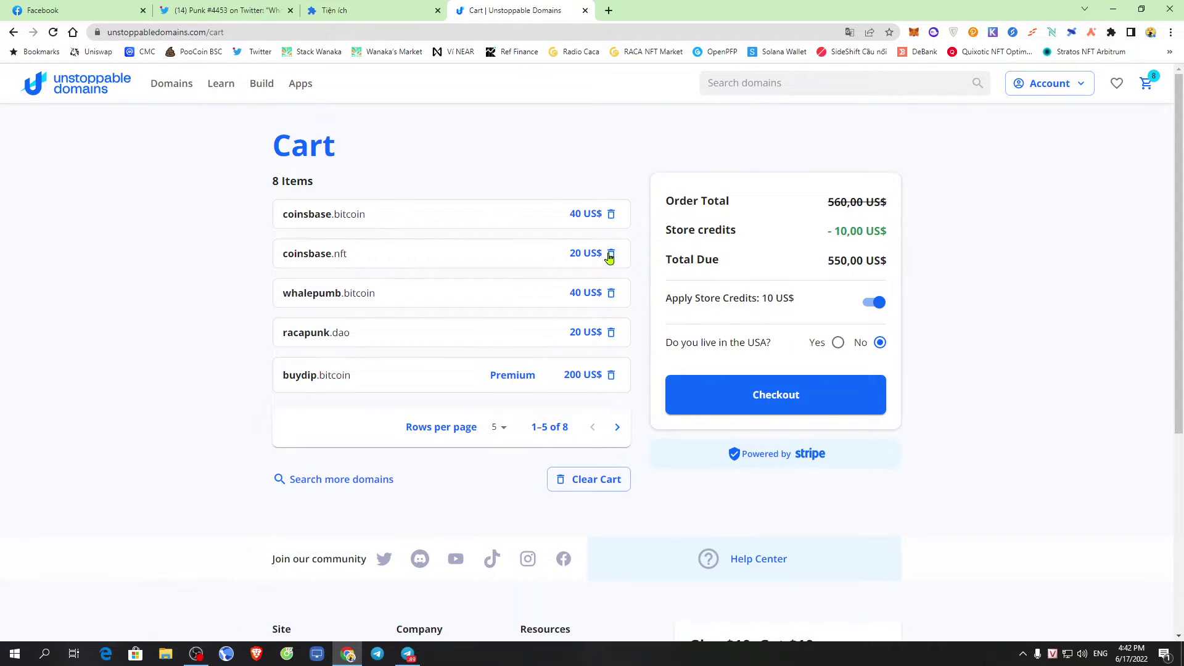
{"action": "left_click", "coordinate": [610, 254]}
{"action": "left_click", "coordinate": [612, 295]}
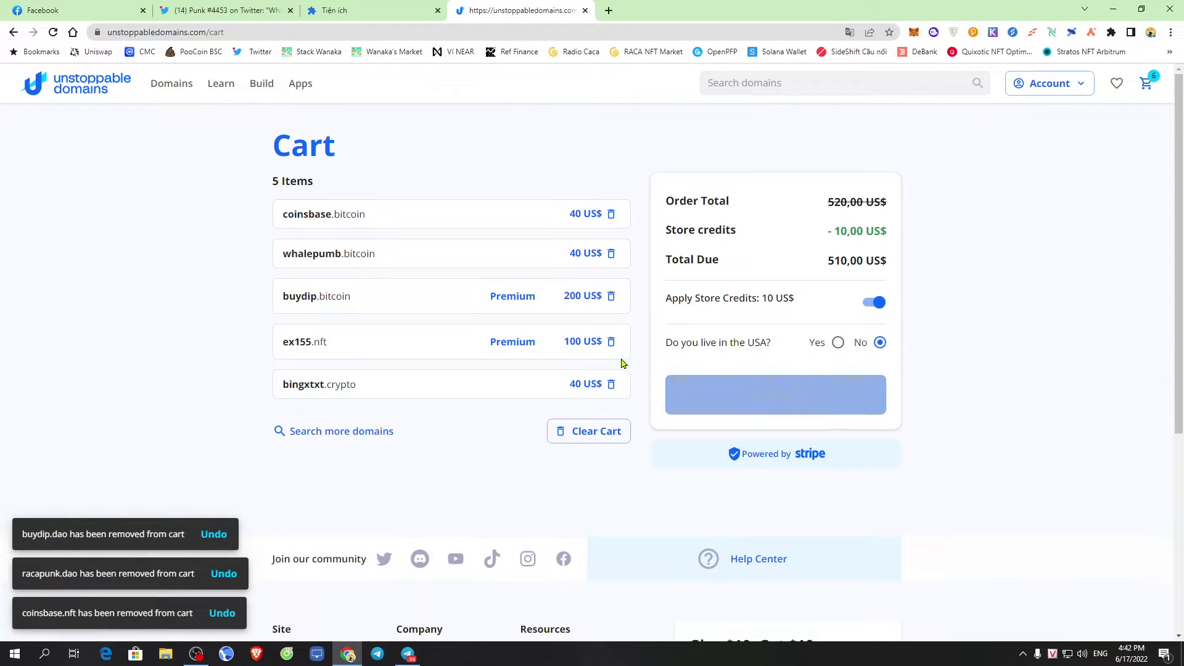
{"action": "left_click", "coordinate": [611, 339]}
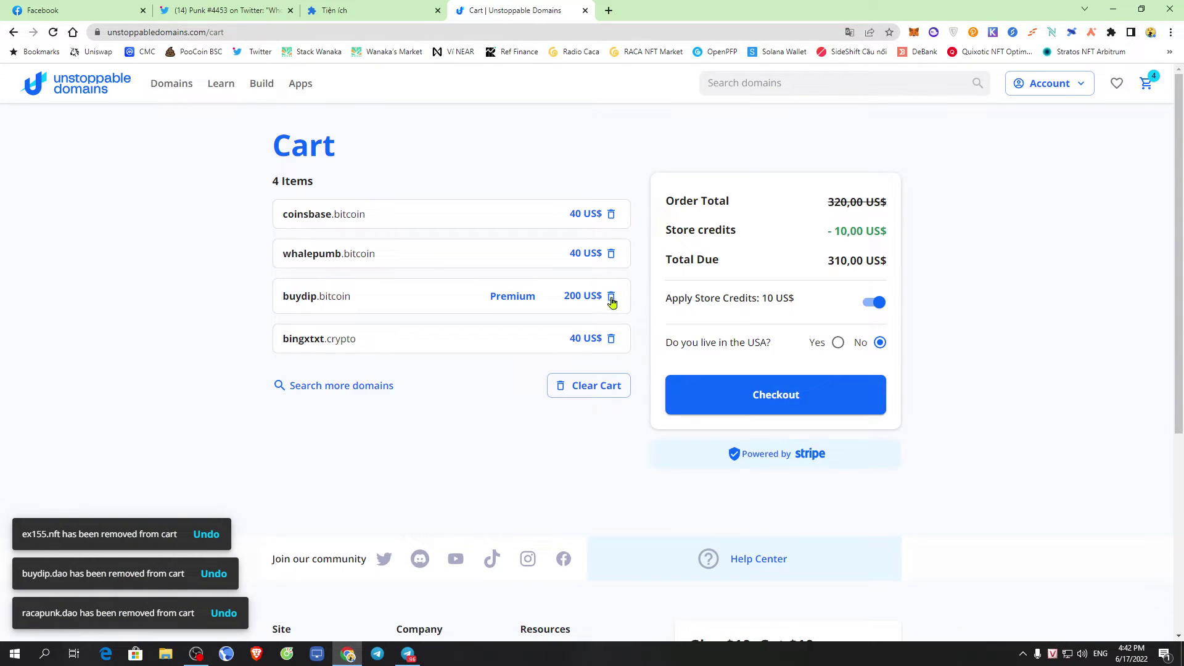
{"action": "left_click", "coordinate": [611, 297]}
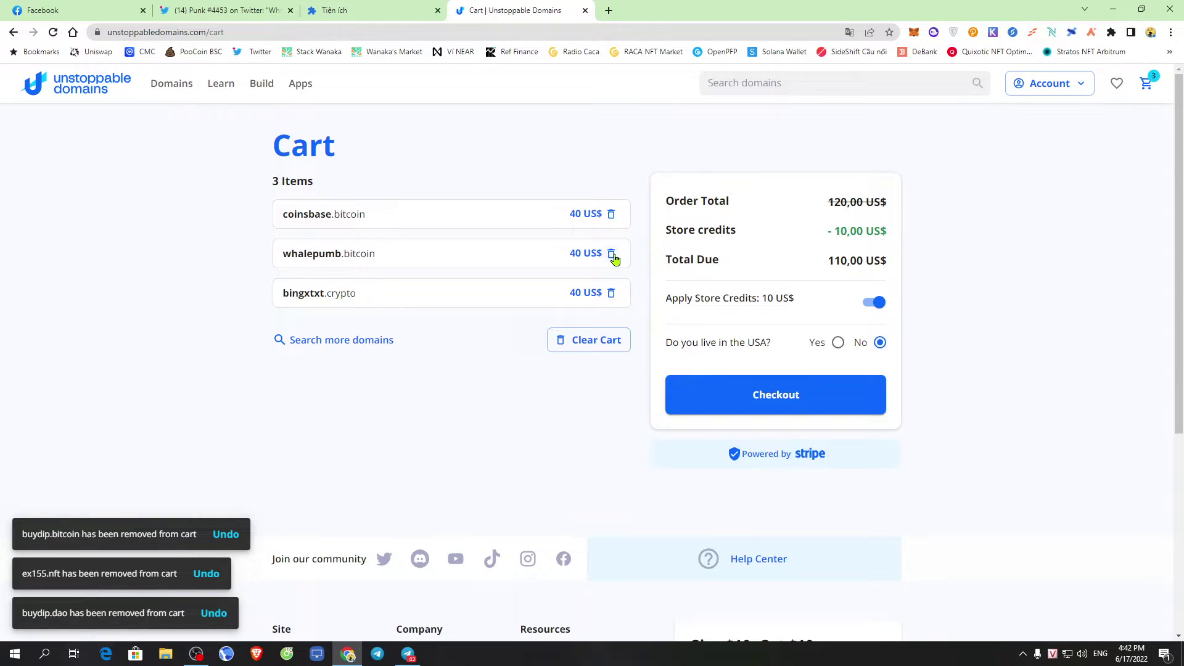
{"action": "left_click", "coordinate": [613, 256]}
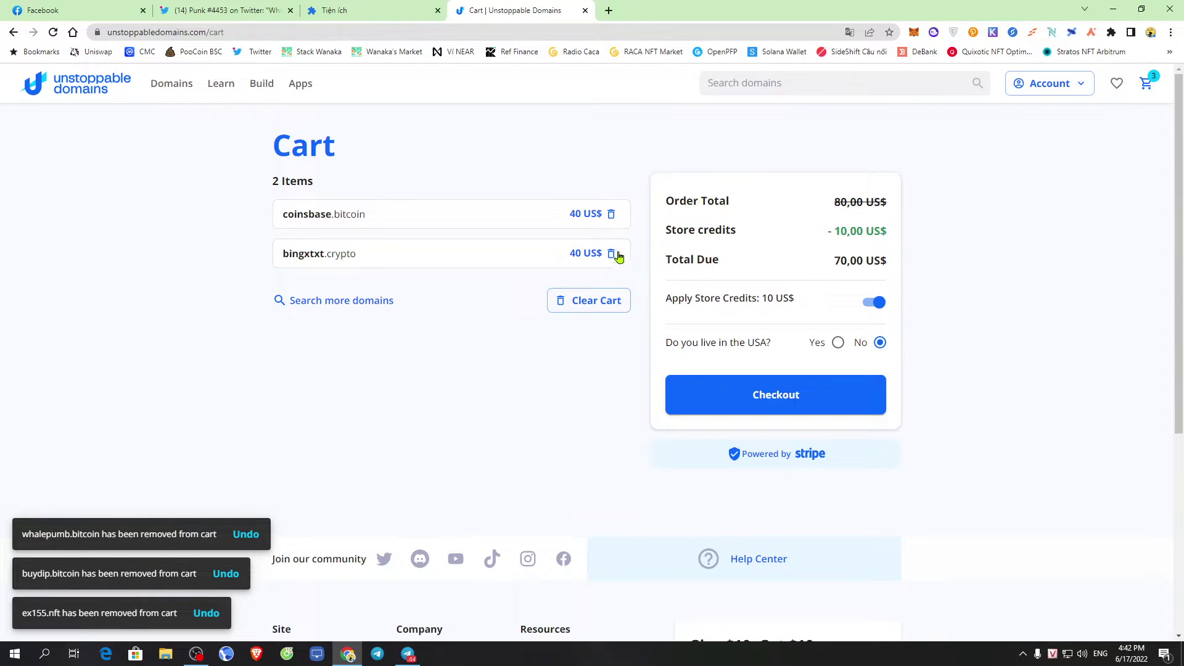
{"action": "left_click", "coordinate": [613, 254]}
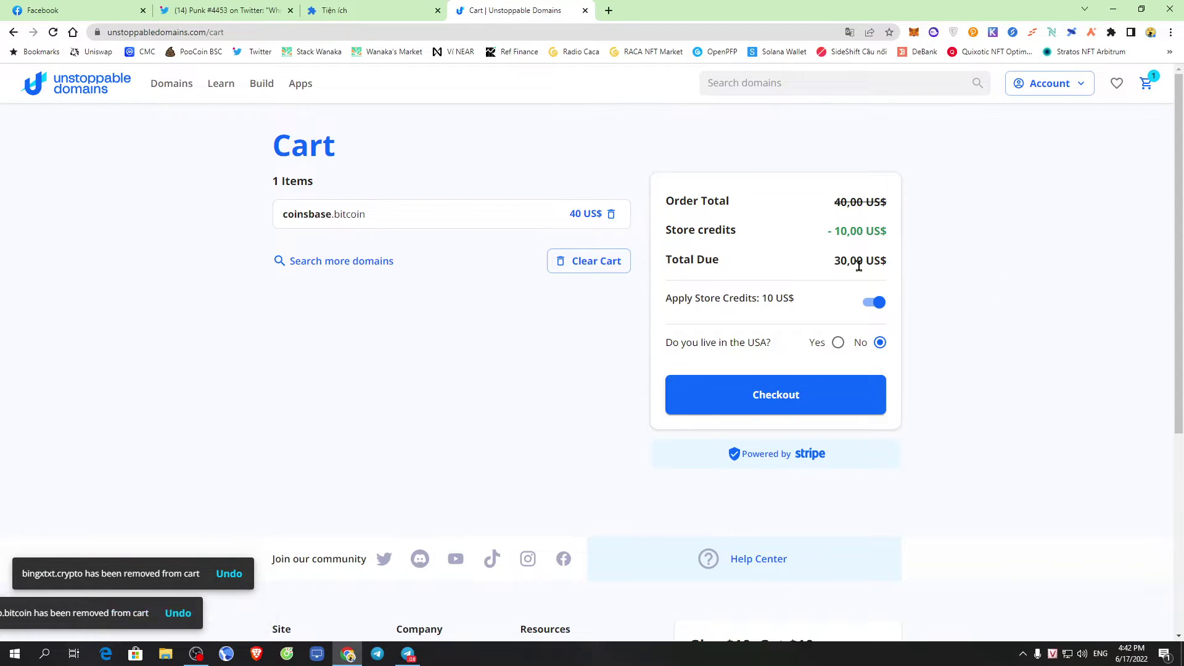
Check the remaining coinsbase.bitcoin item, glance at Telegram, and return to the cart
{"action": "left_click_drag", "start_coordinate": [279, 216], "coordinate": [388, 221]}
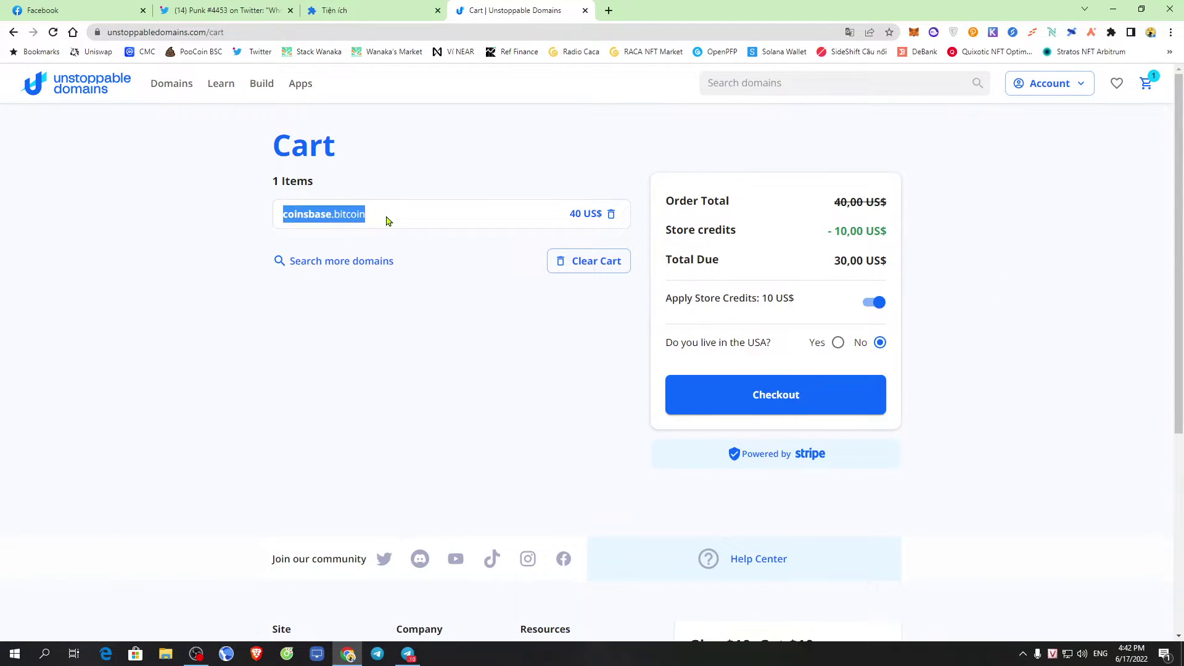
{"action": "left_click", "coordinate": [548, 224]}
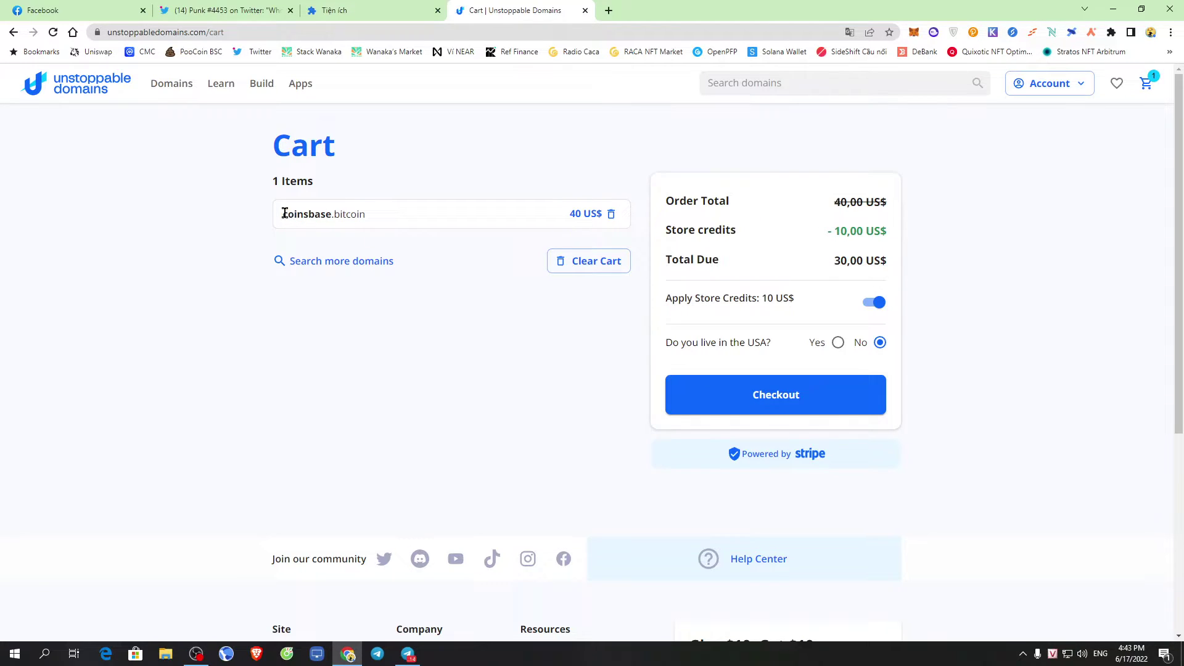
{"action": "left_click_drag", "start_coordinate": [284, 213], "coordinate": [401, 216]}
{"action": "left_click", "coordinate": [494, 220]}
{"action": "left_click", "coordinate": [408, 653]}
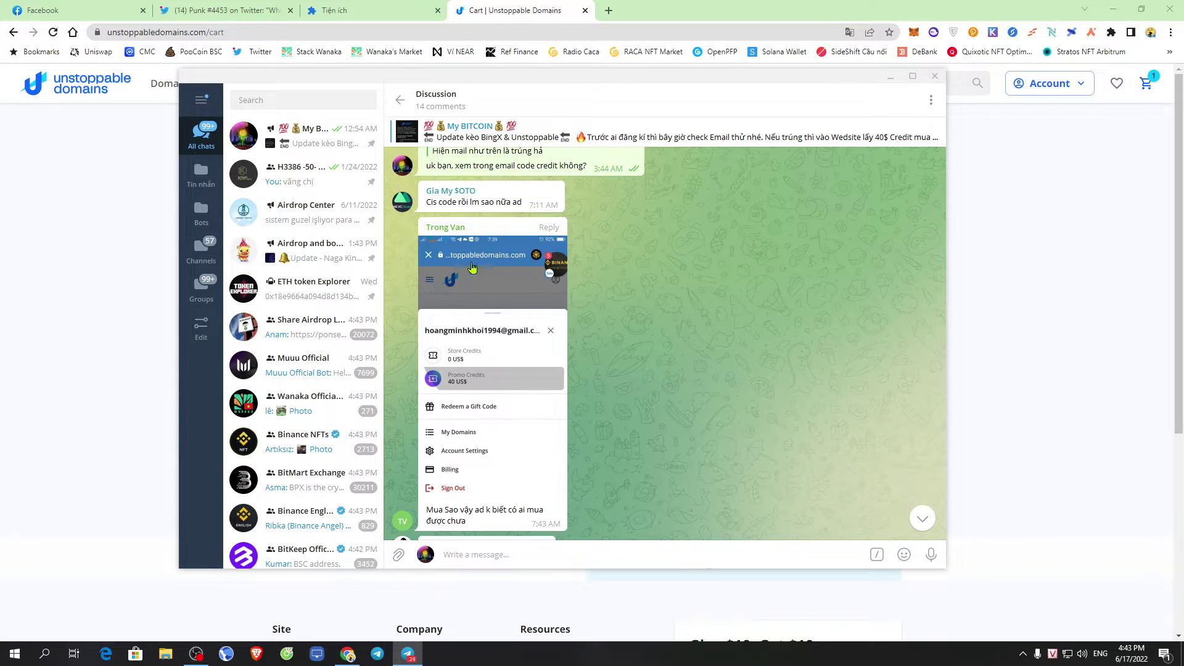
{"action": "left_click", "coordinate": [1084, 242]}
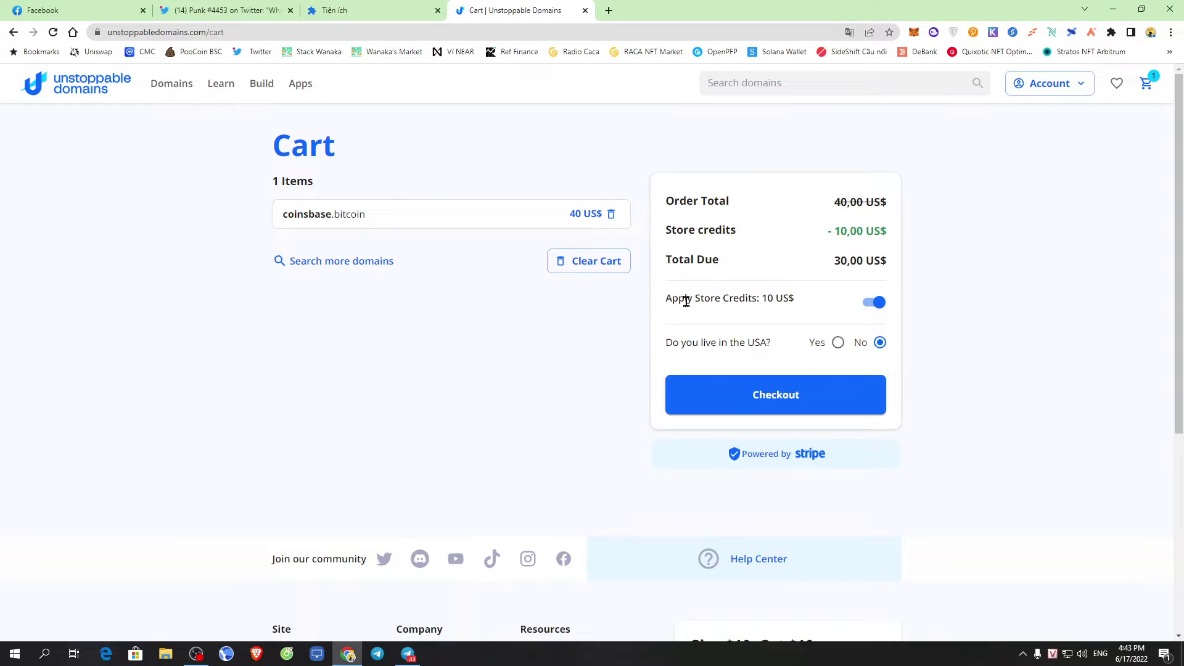
{"action": "left_click_drag", "start_coordinate": [665, 304], "coordinate": [823, 303]}
{"action": "left_click", "coordinate": [822, 303]}
{"action": "left_click", "coordinate": [873, 303]}
{"action": "left_click", "coordinate": [871, 244]}
{"action": "left_click_drag", "start_coordinate": [828, 214], "coordinate": [905, 211]}
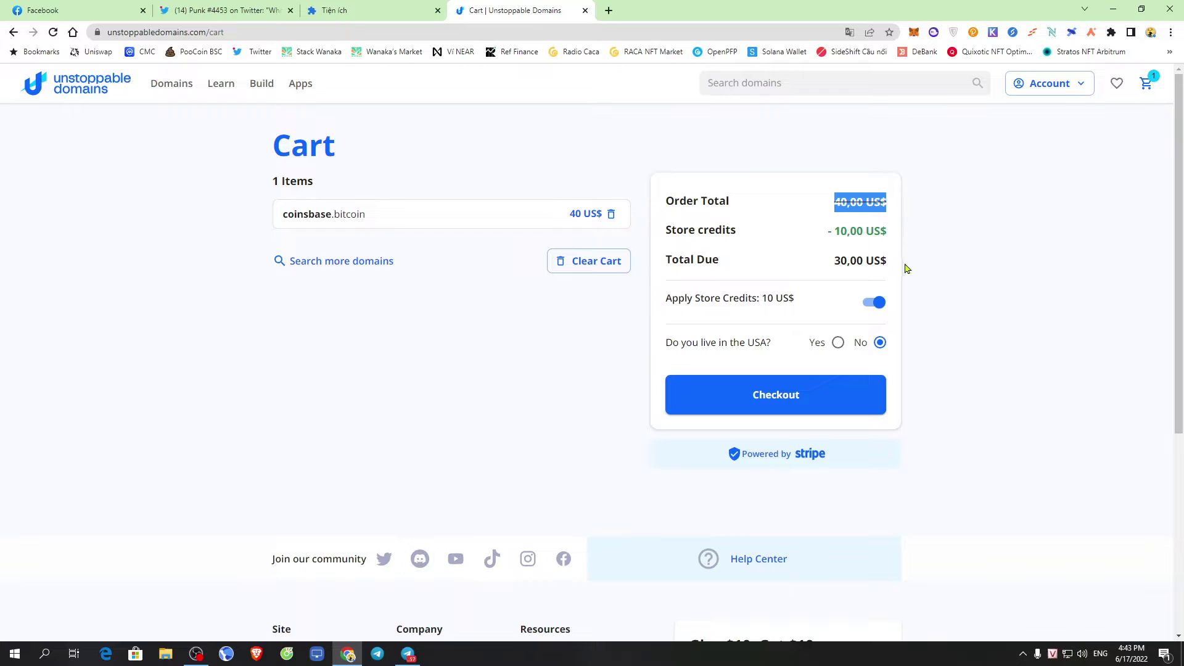
{"action": "left_click_drag", "start_coordinate": [666, 261], "coordinate": [921, 267]}
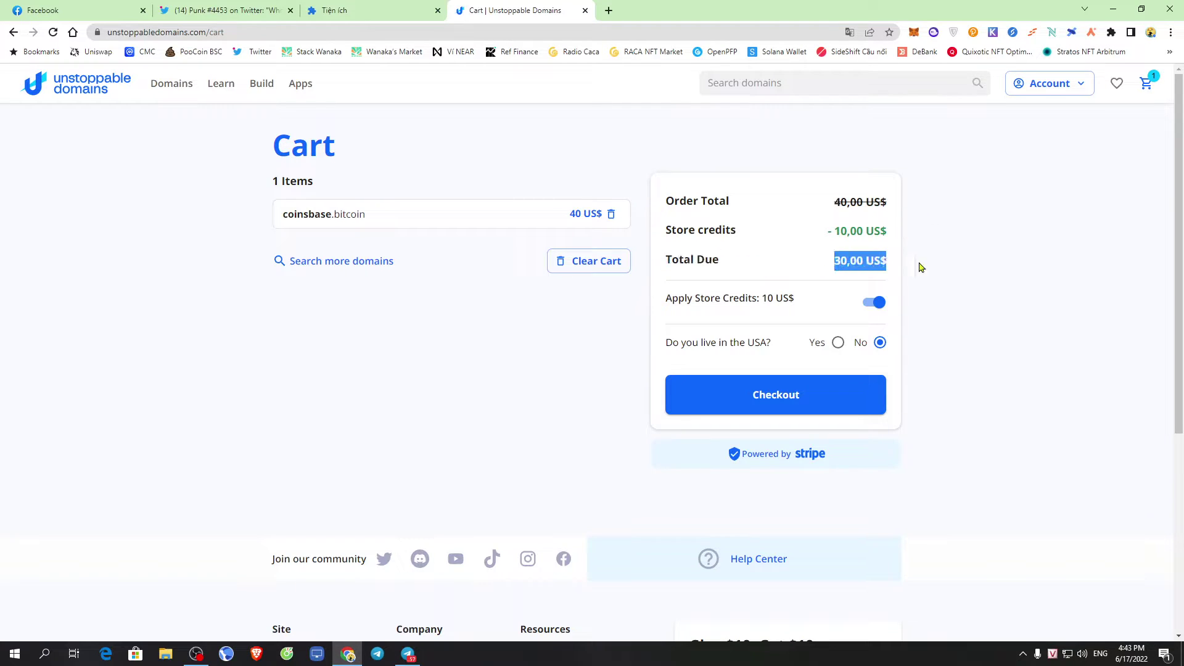
{"action": "left_click", "coordinate": [825, 265]}
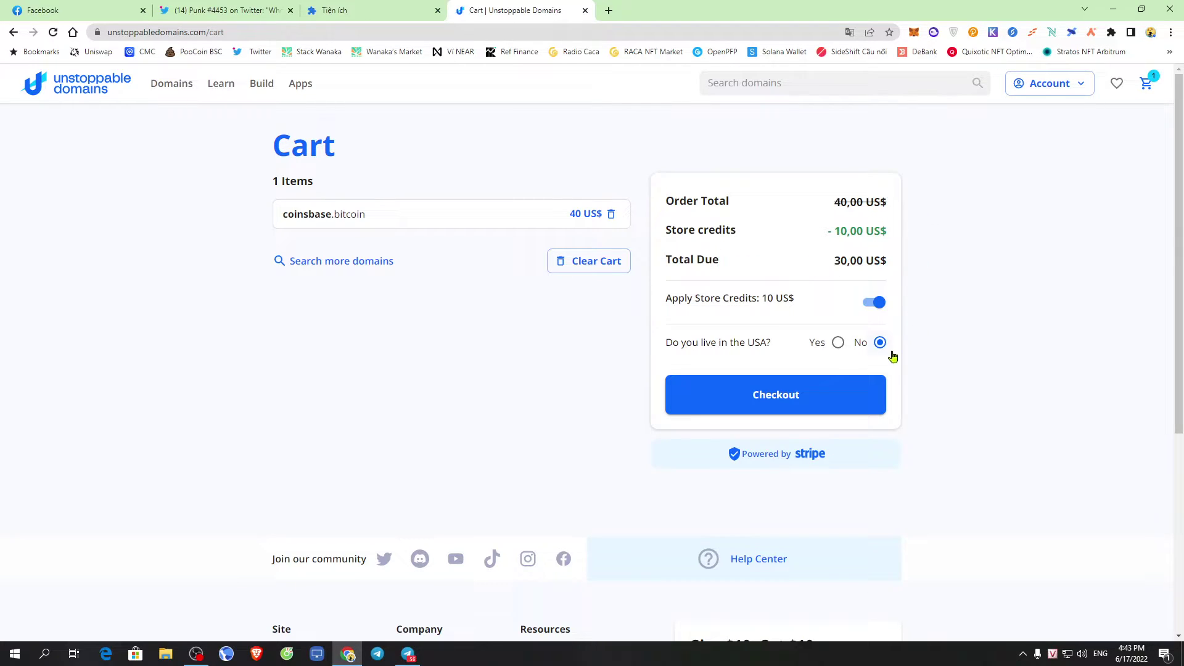
{"action": "left_click_drag", "start_coordinate": [667, 347], "coordinate": [773, 355]}
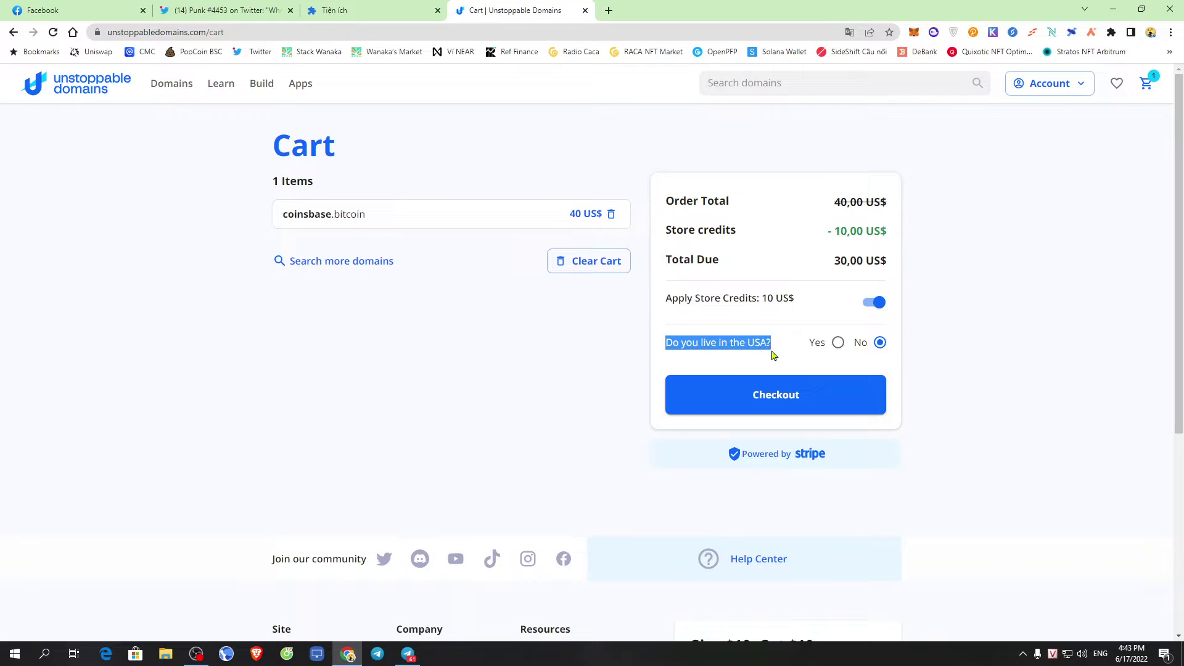
{"action": "left_click", "coordinate": [880, 344]}
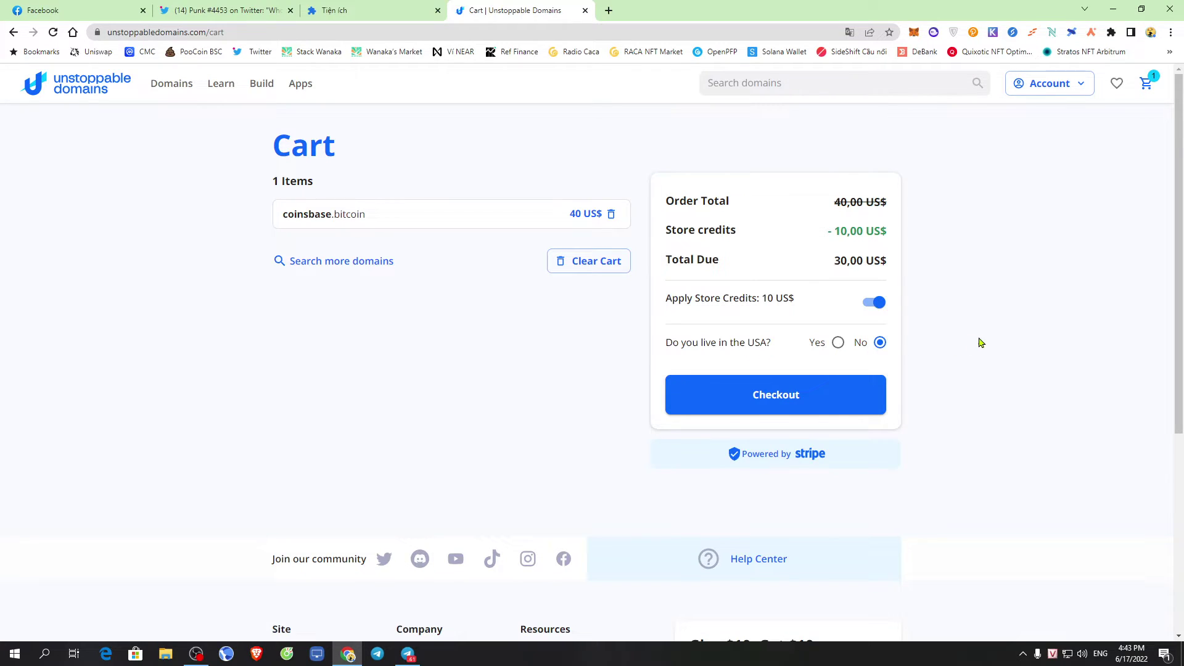
{"action": "left_click", "coordinate": [793, 402]}
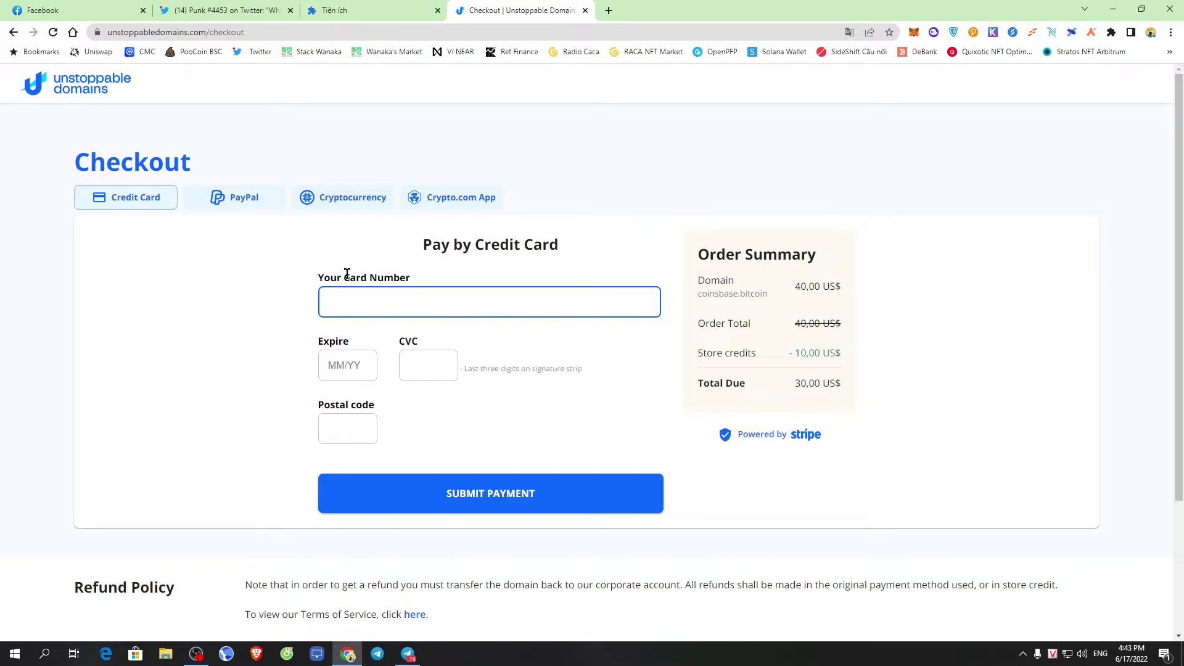
{"action": "left_click", "coordinate": [14, 32]}
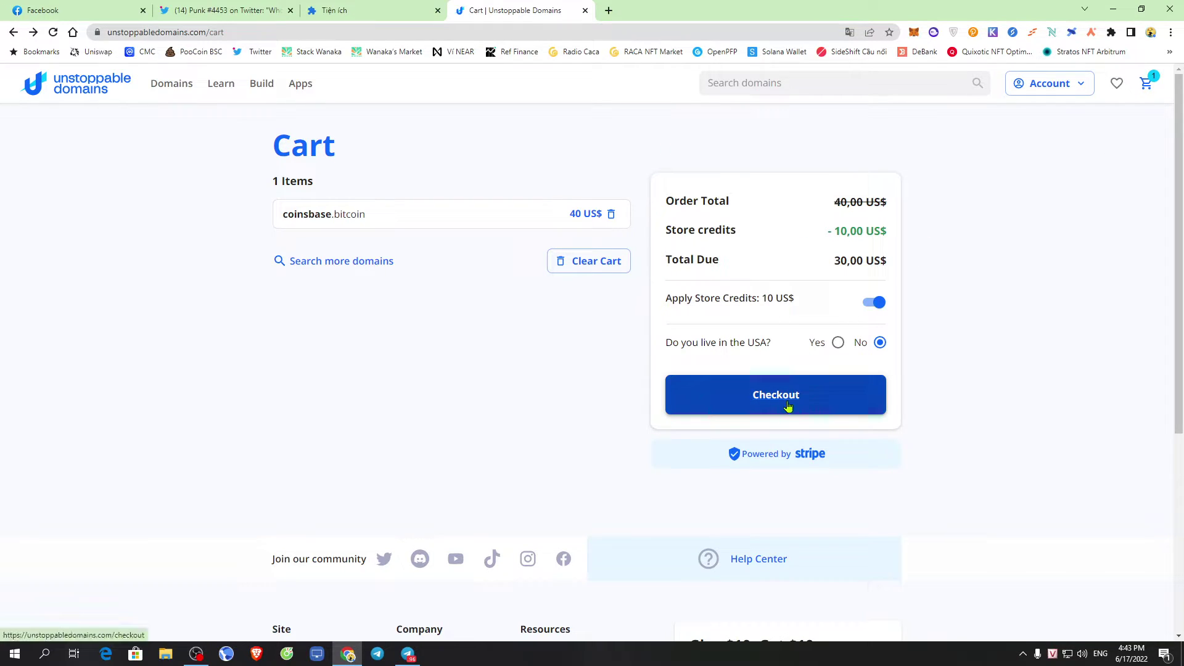
{"action": "left_click_drag", "start_coordinate": [830, 260], "coordinate": [1015, 250]}
{"action": "left_click", "coordinate": [1015, 250]}
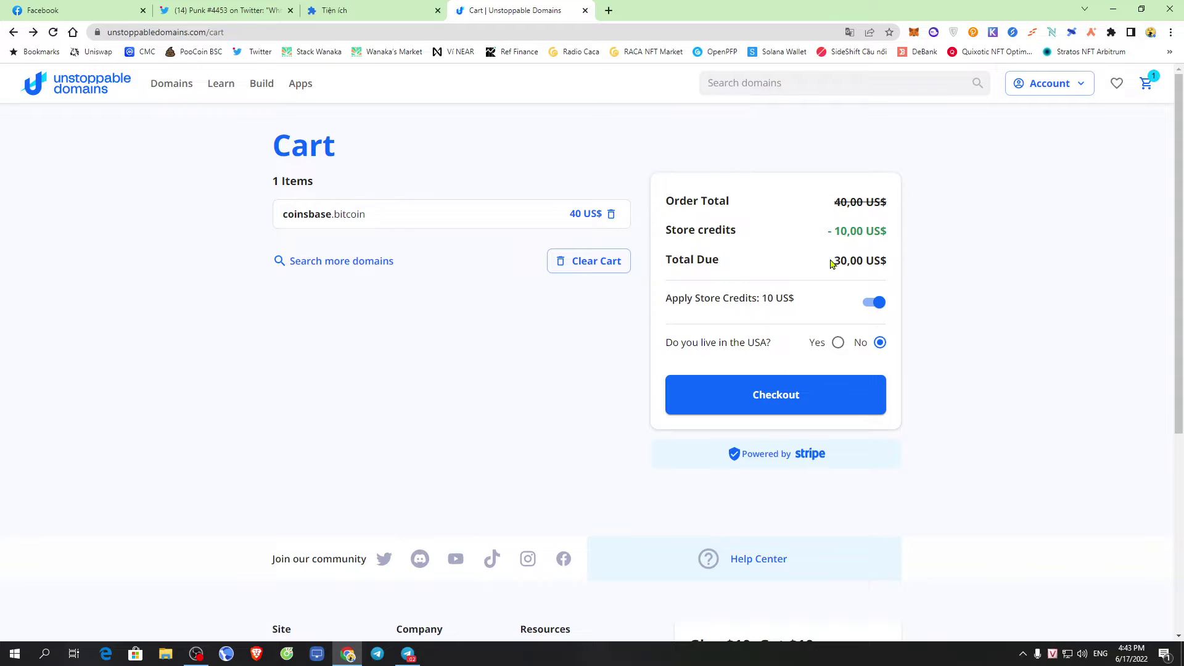
{"action": "left_click_drag", "start_coordinate": [831, 263], "coordinate": [1078, 218]}
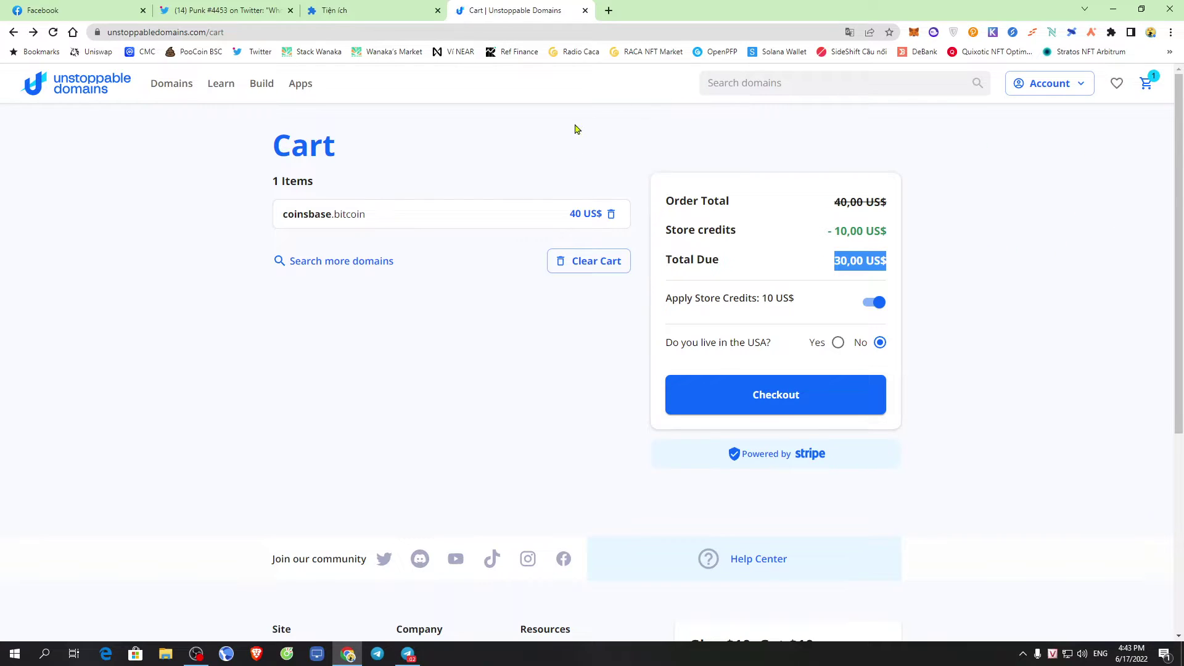
Search for thanhdsds and add thanhdsds.blockchain at 10 US$ to the cart
{"action": "left_click", "coordinate": [796, 82]}
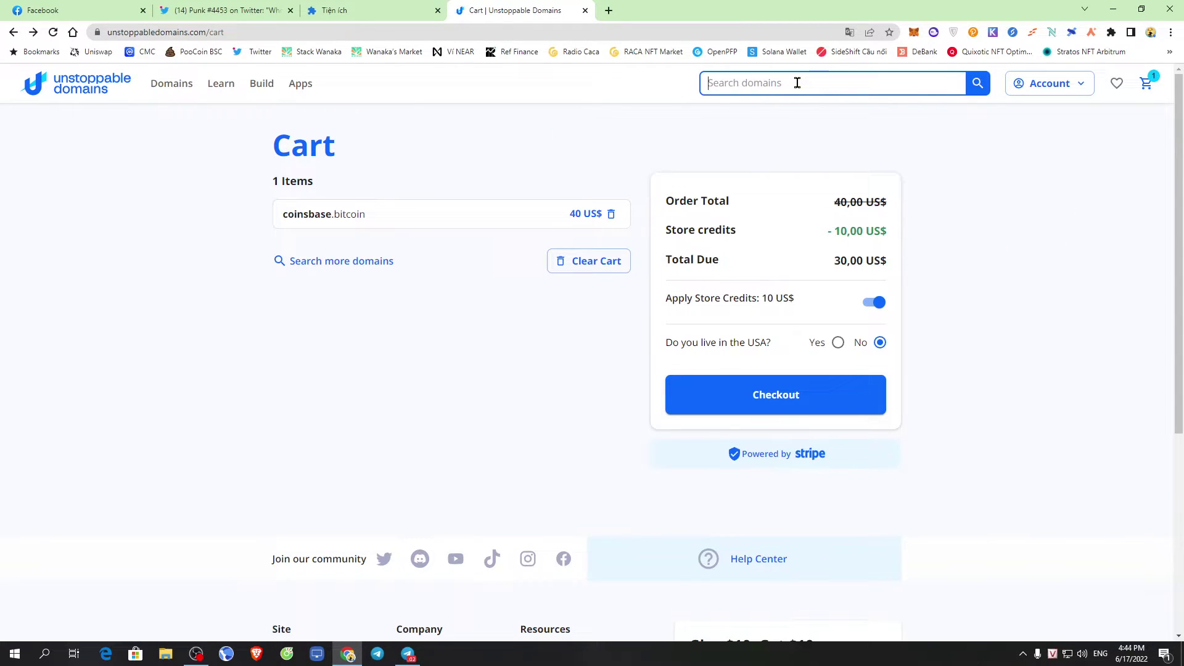
{"action": "type", "text": "thanh"}
{"action": "double_click", "coordinate": [779, 74]}
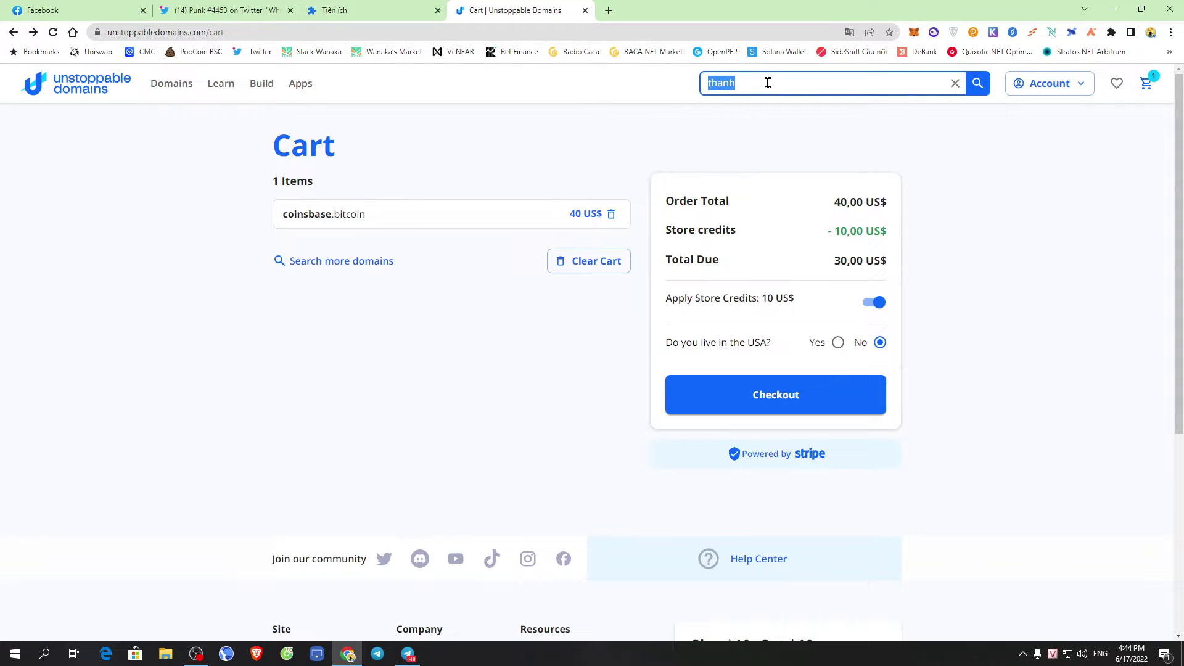
{"action": "left_click", "coordinate": [764, 83]}
{"action": "type", "text": "dsds"}
{"action": "left_click", "coordinate": [977, 83]}
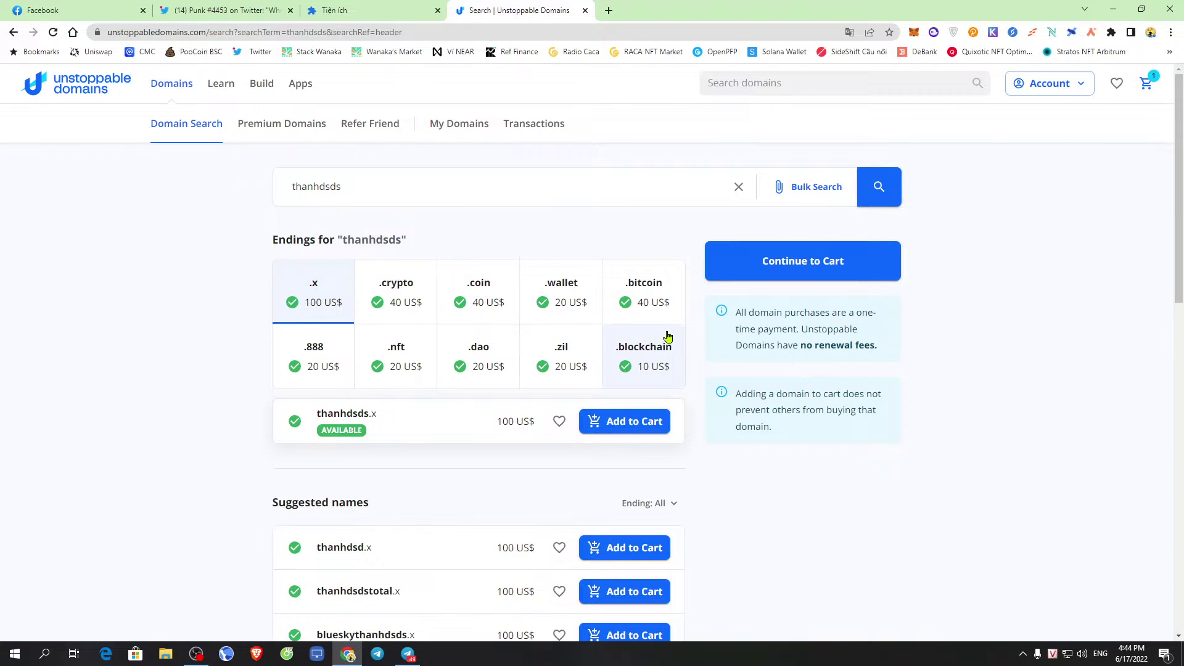
{"action": "left_click", "coordinate": [644, 367]}
{"action": "left_click", "coordinate": [629, 423]}
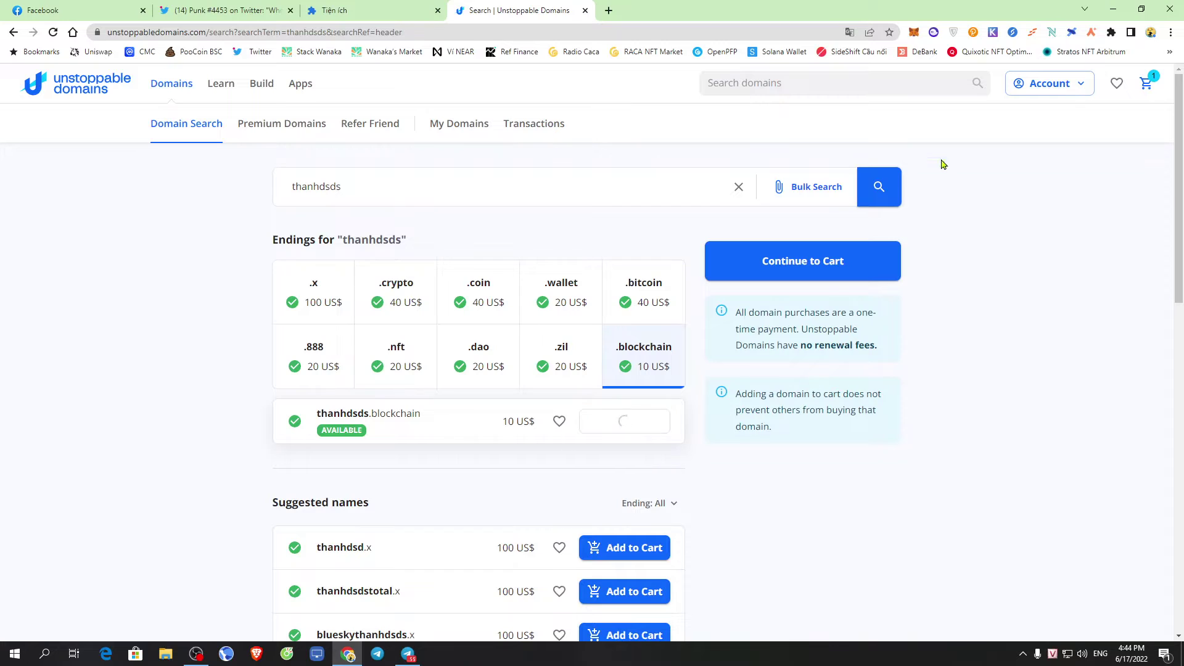
{"action": "left_click", "coordinate": [1149, 85]}
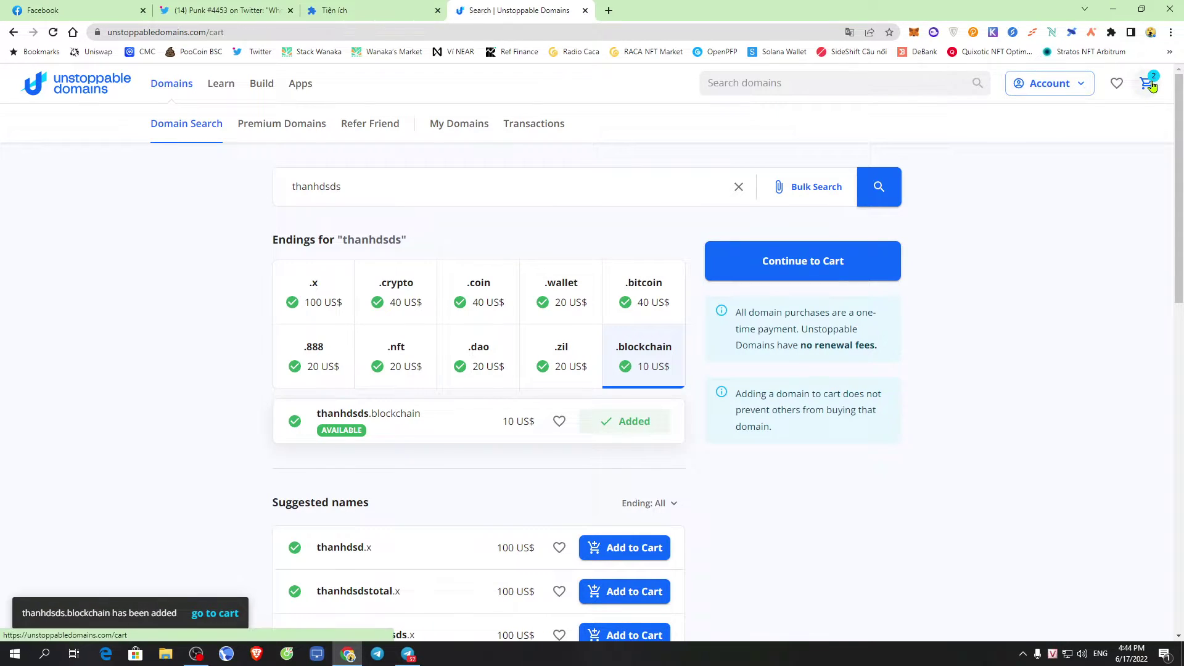
Remove coinsbase.bitcoin, leaving thanhdsds.blockchain with 10,00 US$ store credit covering it to 0,00 US$
{"action": "left_click", "coordinate": [612, 212]}
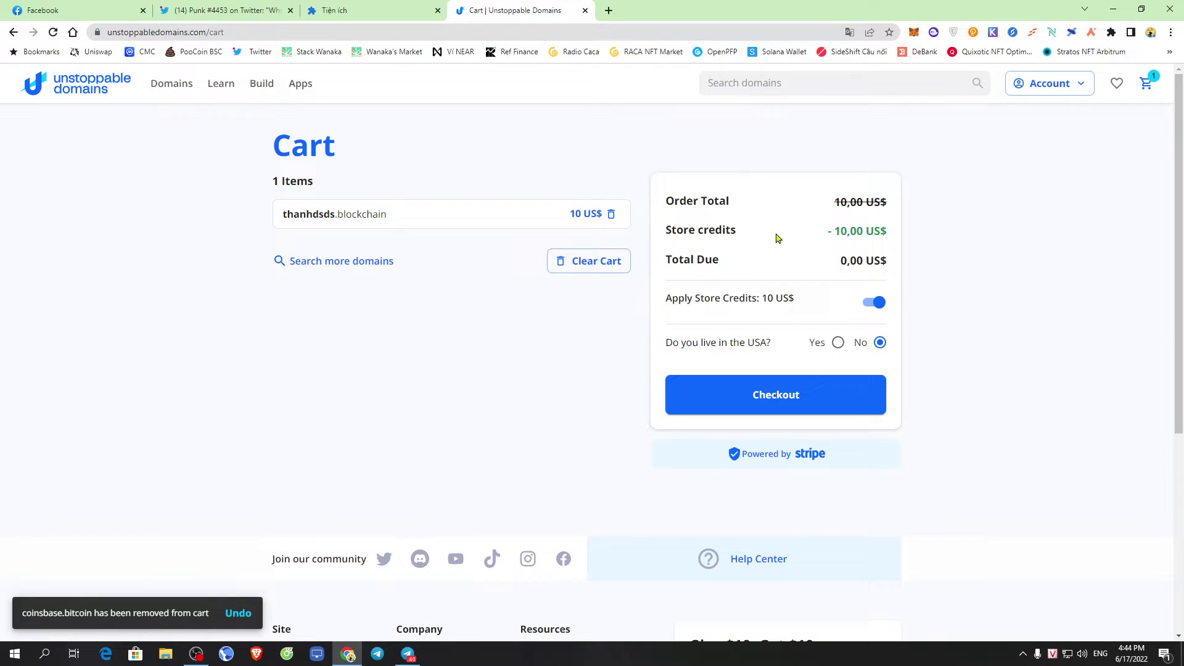
{"action": "left_click_drag", "start_coordinate": [829, 230], "coordinate": [844, 231]}
{"action": "left_click", "coordinate": [985, 229]}
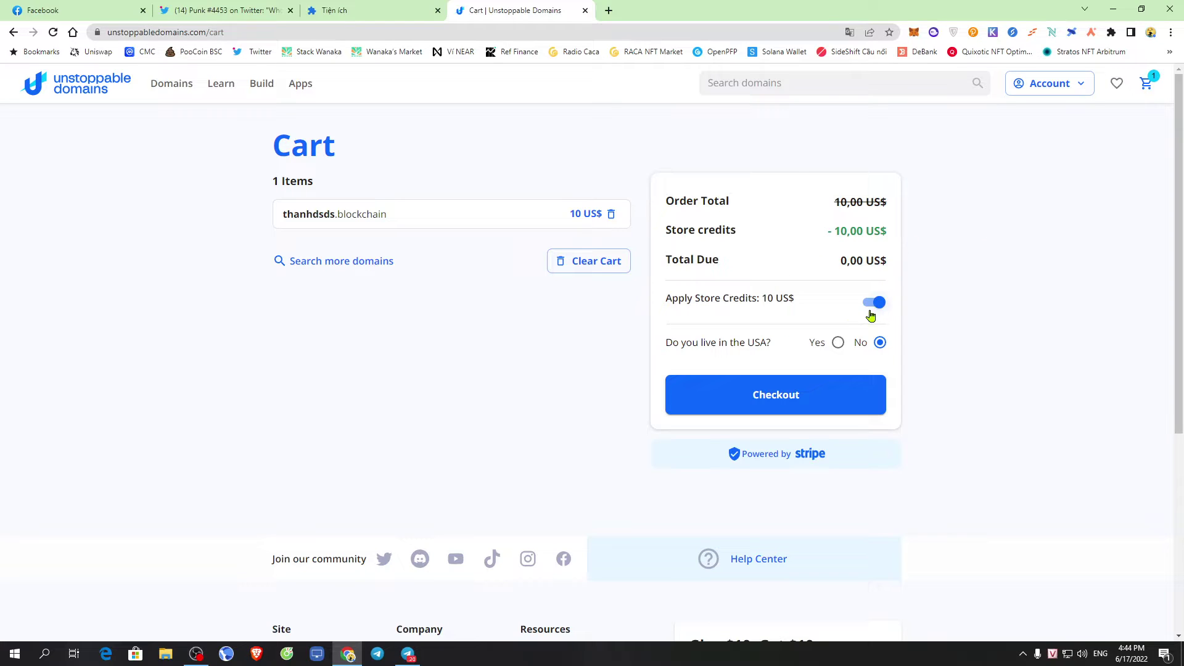
{"action": "left_click_drag", "start_coordinate": [832, 231], "coordinate": [887, 232]}
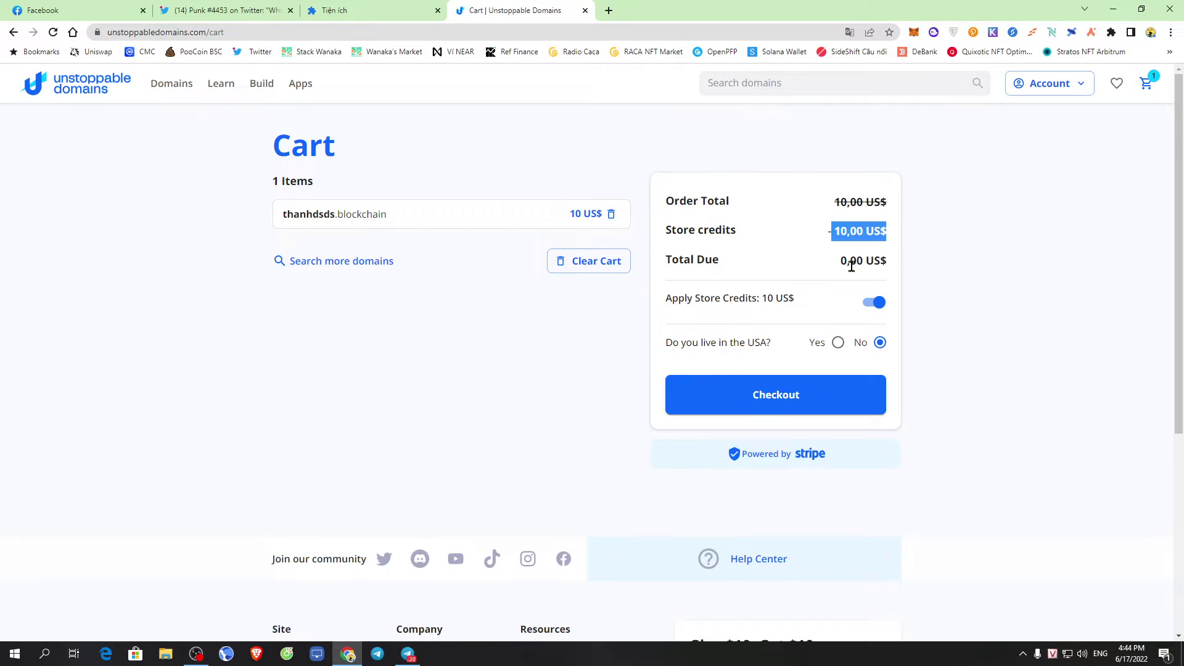
{"action": "left_click_drag", "start_coordinate": [743, 266], "coordinate": [959, 265]}
{"action": "left_click", "coordinate": [695, 261]}
{"action": "left_click", "coordinate": [729, 264]}
{"action": "left_click", "coordinate": [809, 263]}
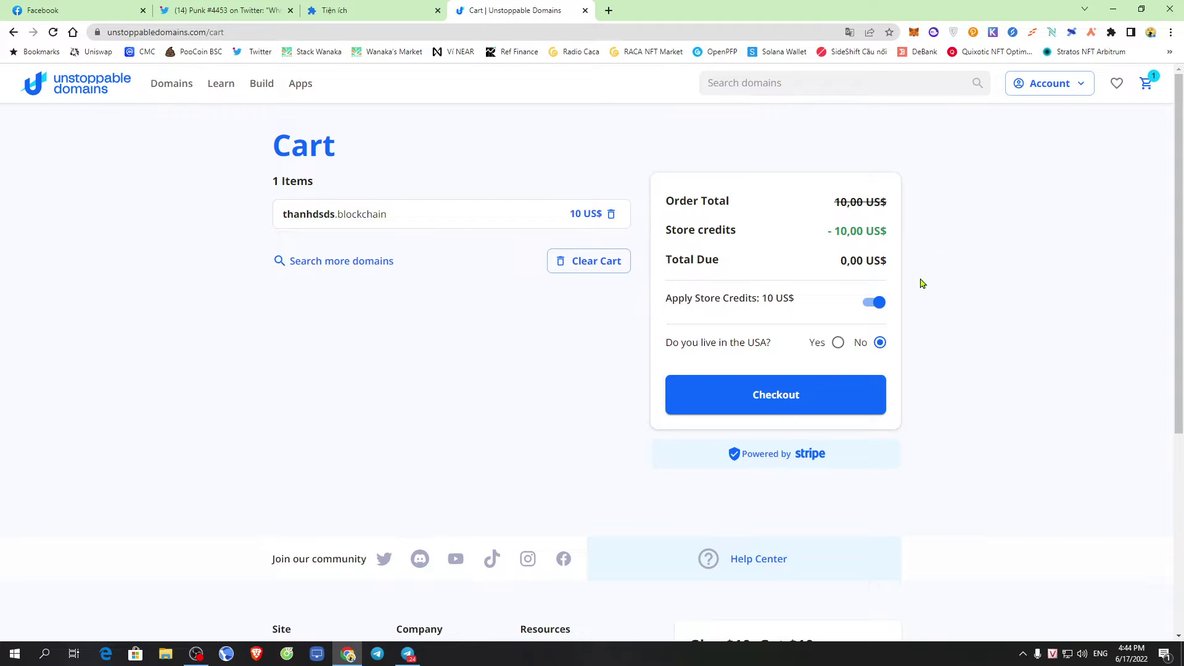
{"action": "scroll", "coordinate": [925, 302], "scroll_direction": "down", "scroll_amount": 2}
{"action": "scroll", "coordinate": [953, 331], "scroll_direction": "up", "scroll_amount": 2}
Check out thanhdsds.blockchain, paying with store/promo credit for a 0,00 US$ total
{"action": "left_click", "coordinate": [789, 395]}
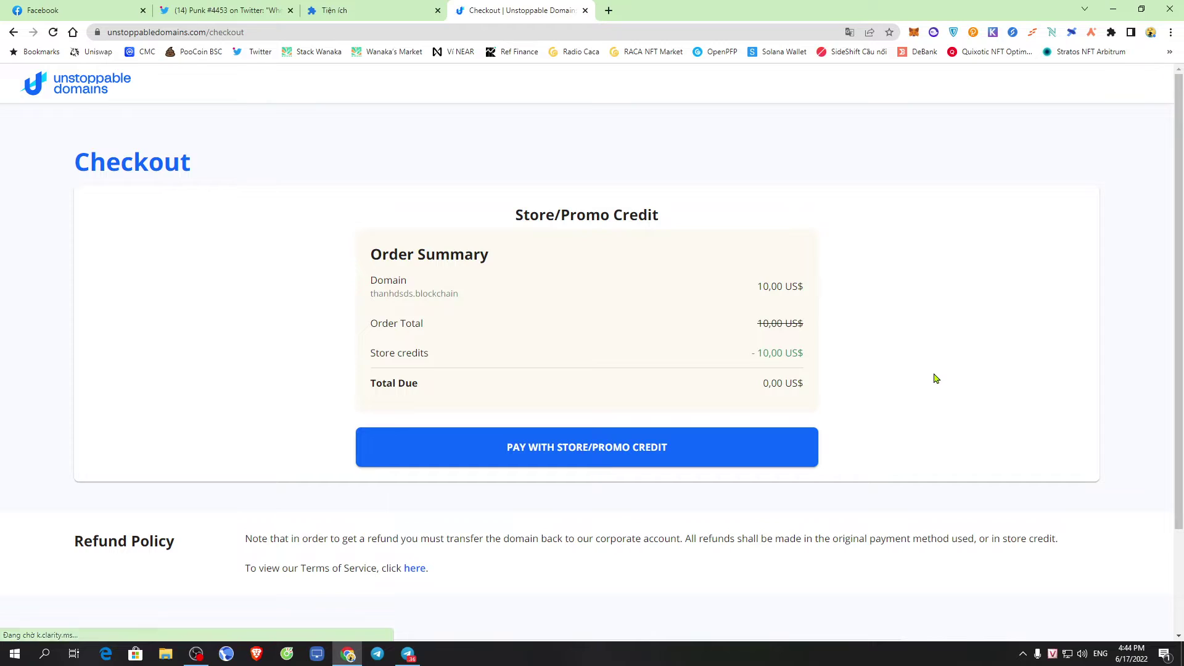
{"action": "scroll", "coordinate": [875, 372], "scroll_direction": "down", "scroll_amount": 1}
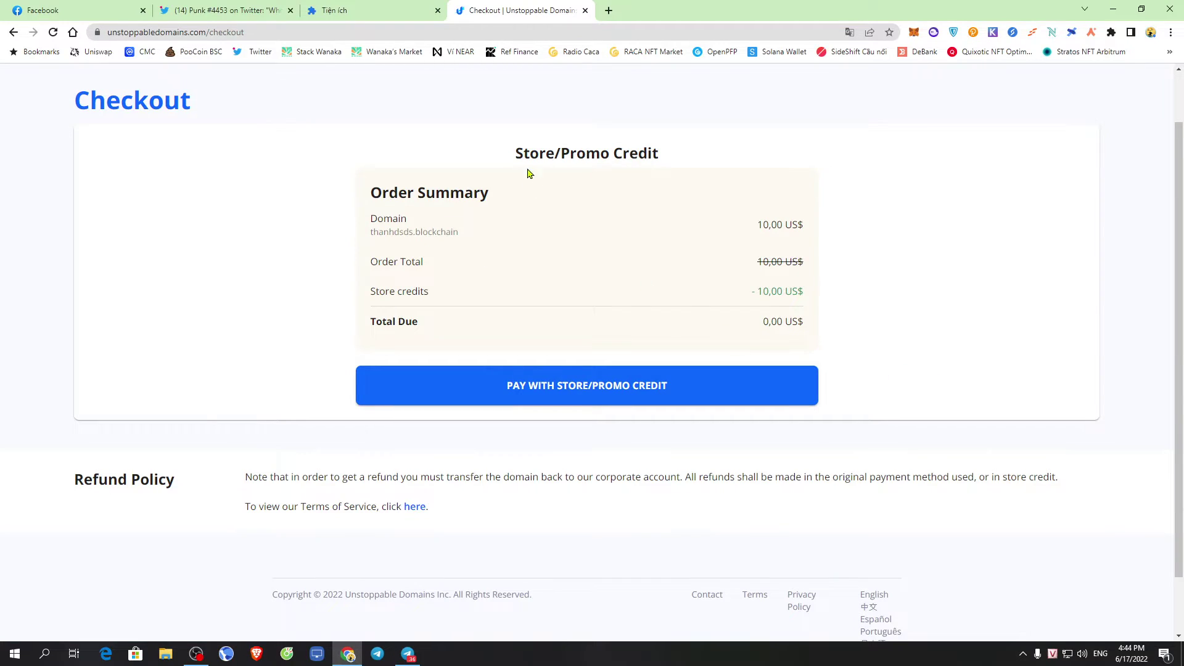
{"action": "left_click_drag", "start_coordinate": [516, 153], "coordinate": [780, 156]}
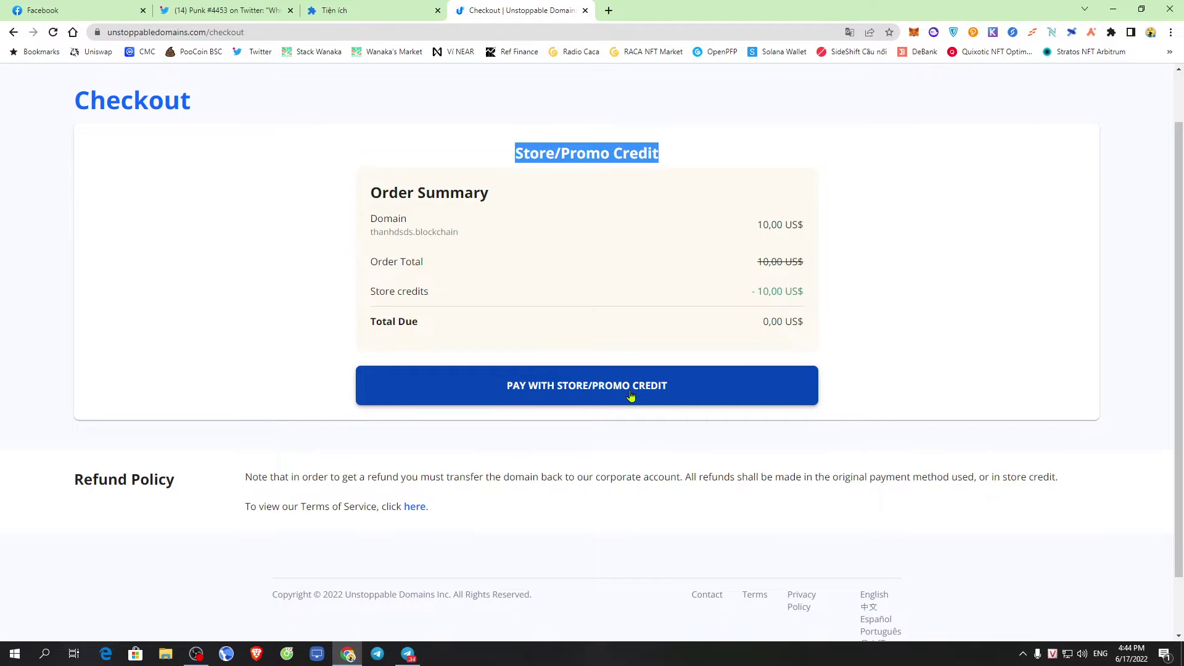
{"action": "scroll", "coordinate": [700, 380], "scroll_direction": "up", "scroll_amount": 1}
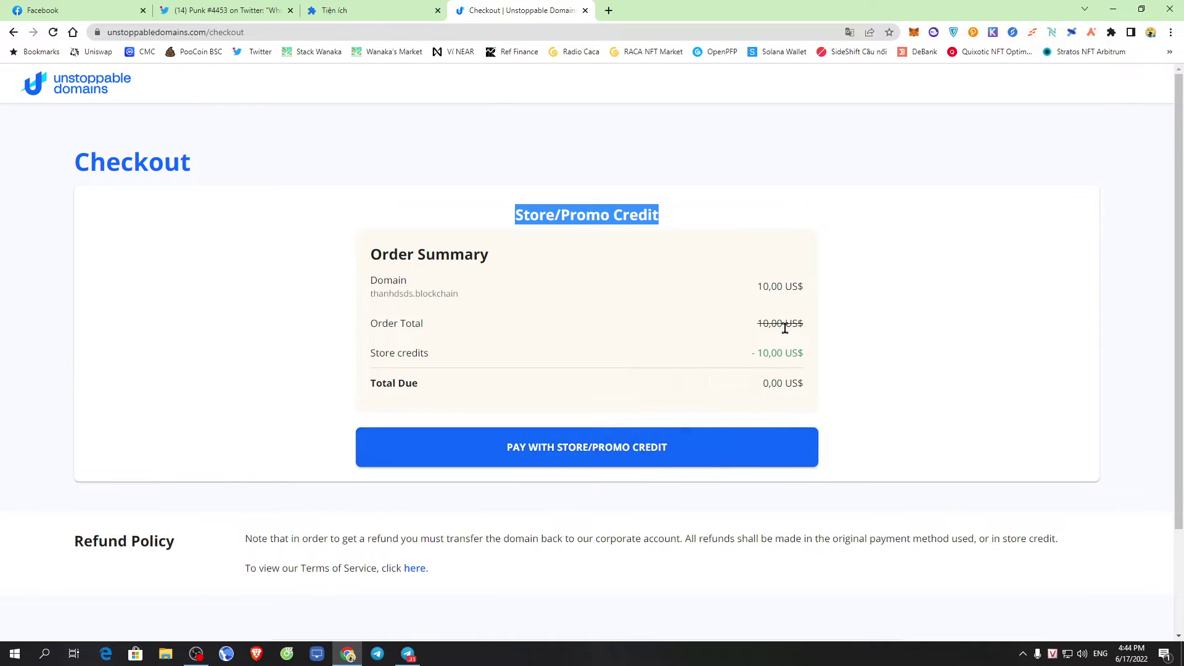
{"action": "left_click", "coordinate": [595, 458]}
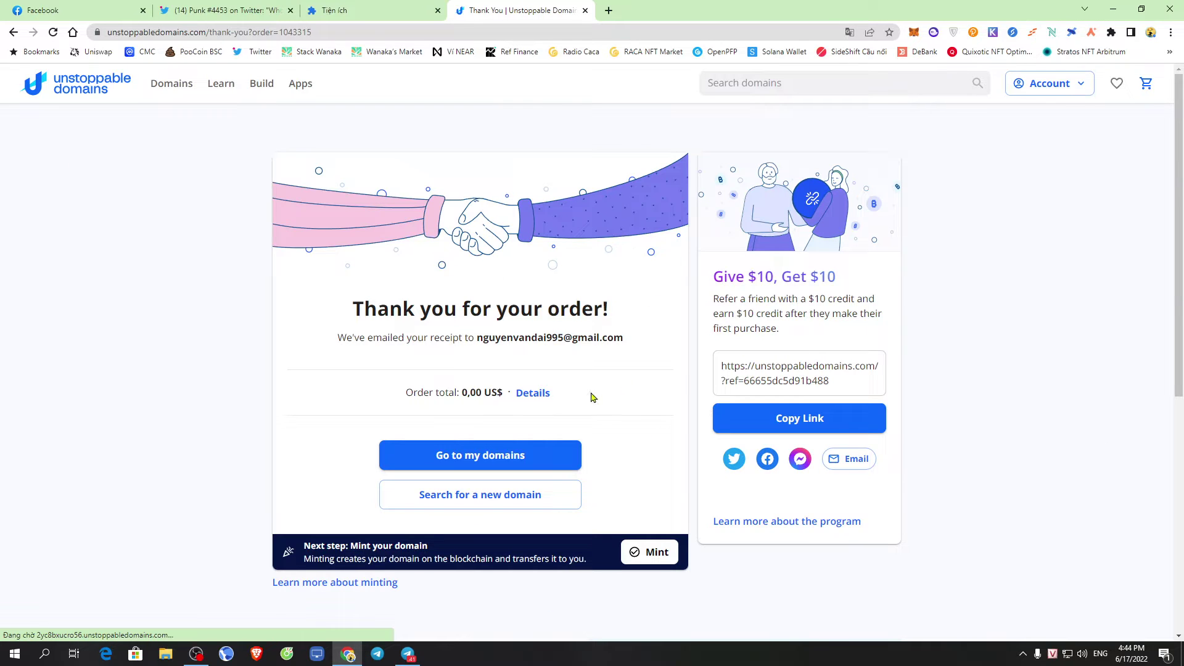
Go to My Domains from the thank-you page, showing thanhdsds.blockchain among 3 domains, not minted
{"action": "left_click_drag", "start_coordinate": [714, 277], "coordinate": [943, 280]}
{"action": "left_click", "coordinate": [1025, 290]}
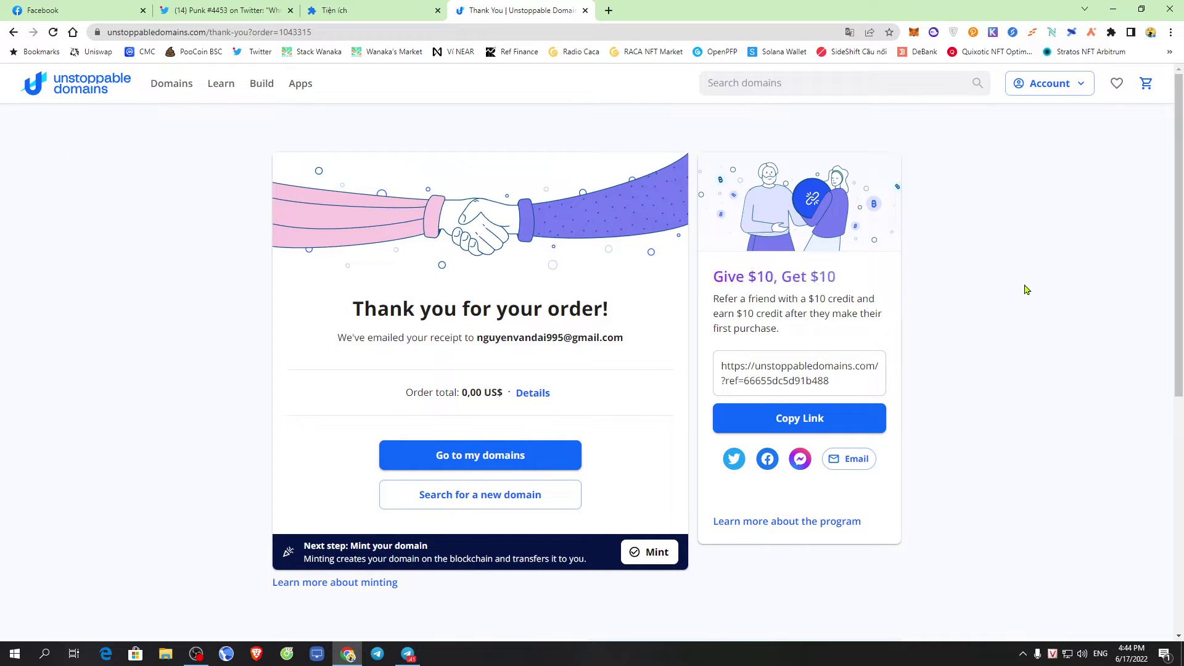
{"action": "key", "text": "ctrl+a"}
{"action": "left_click", "coordinate": [574, 375]}
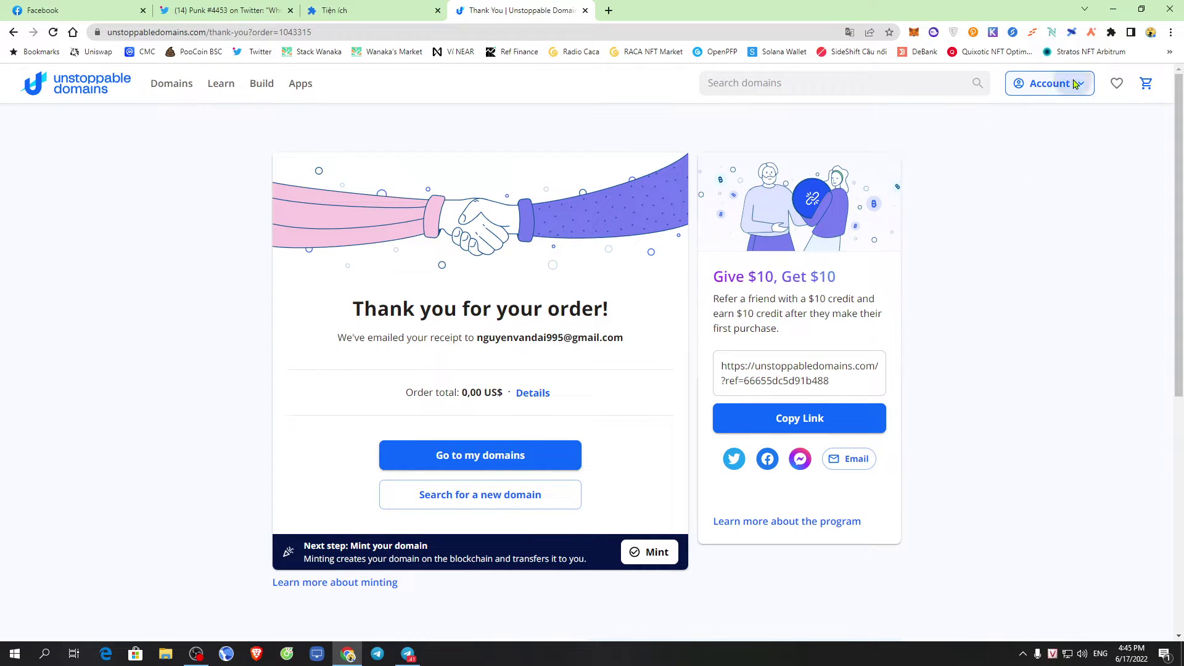
{"action": "left_click", "coordinate": [1052, 84]}
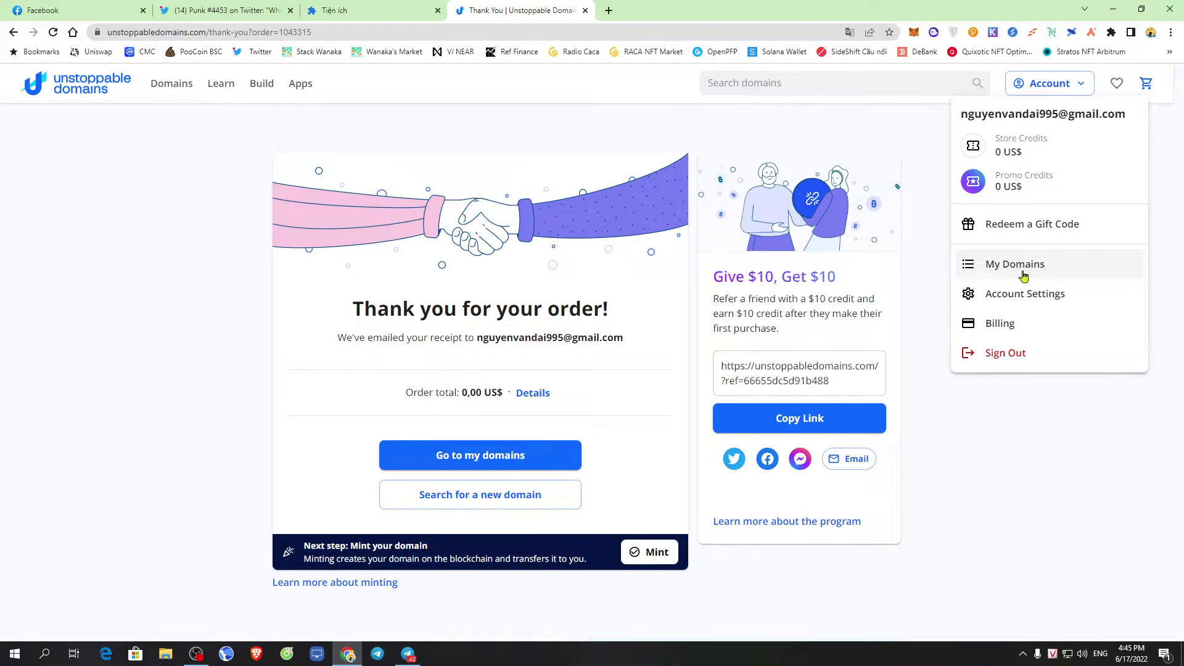
{"action": "left_click", "coordinate": [519, 462]}
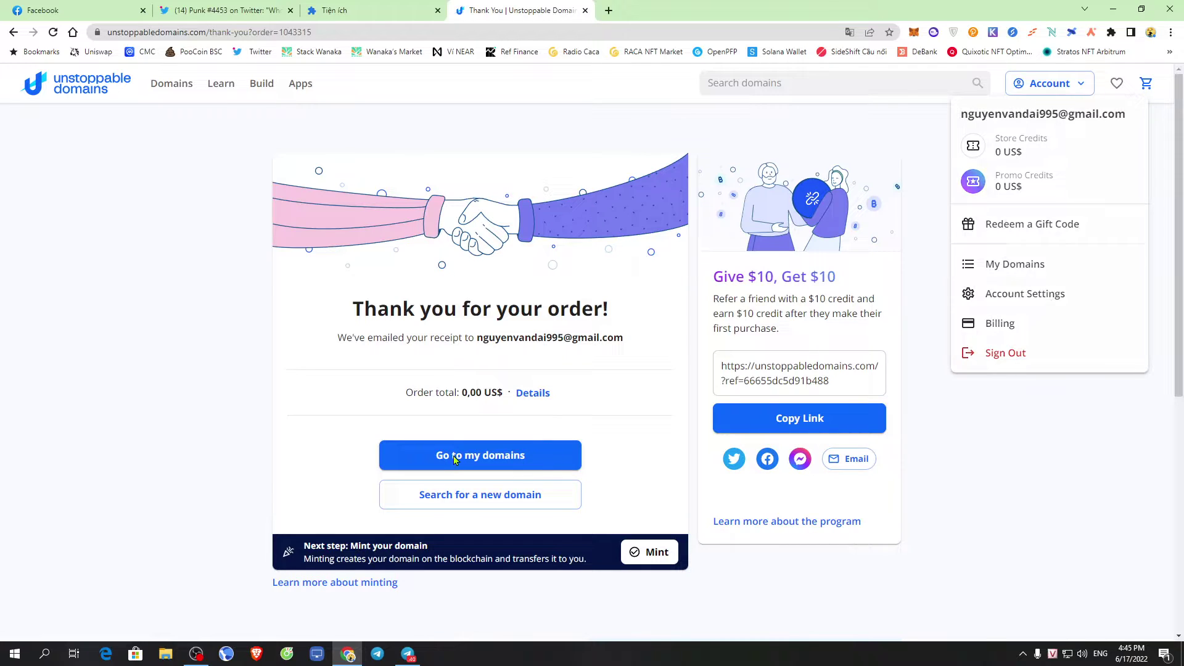
{"action": "left_click", "coordinate": [518, 456]}
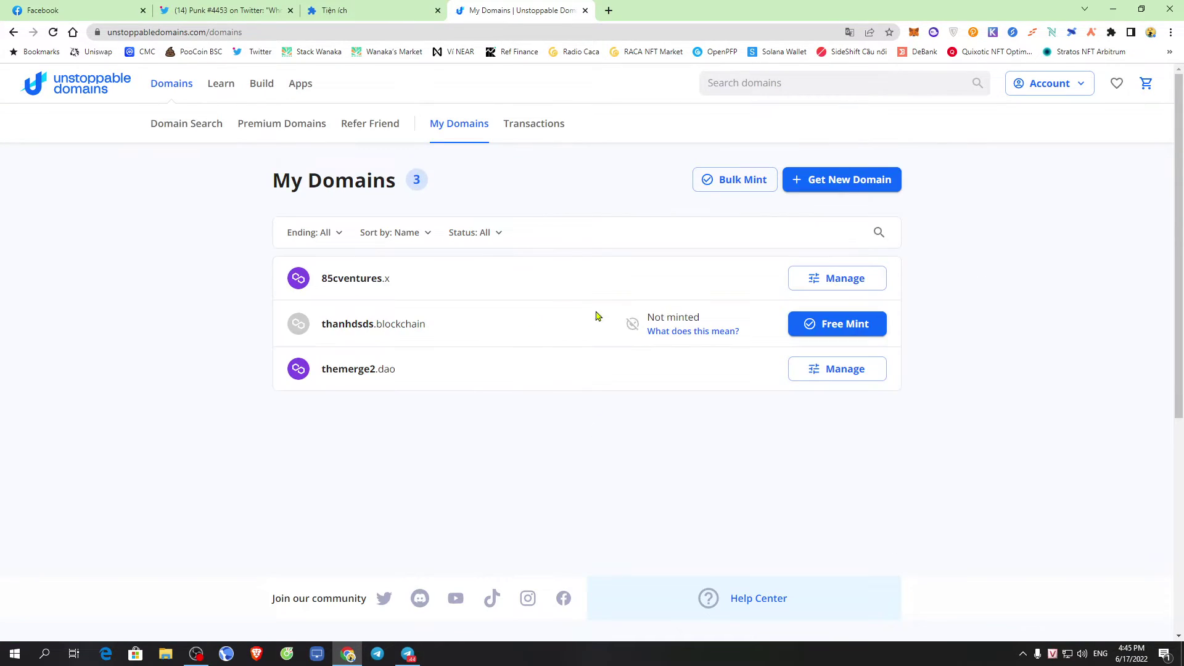
{"action": "left_click_drag", "start_coordinate": [319, 278], "coordinate": [464, 277]}
{"action": "left_click", "coordinate": [1039, 298]}
{"action": "left_click_drag", "start_coordinate": [277, 196], "coordinate": [521, 203]}
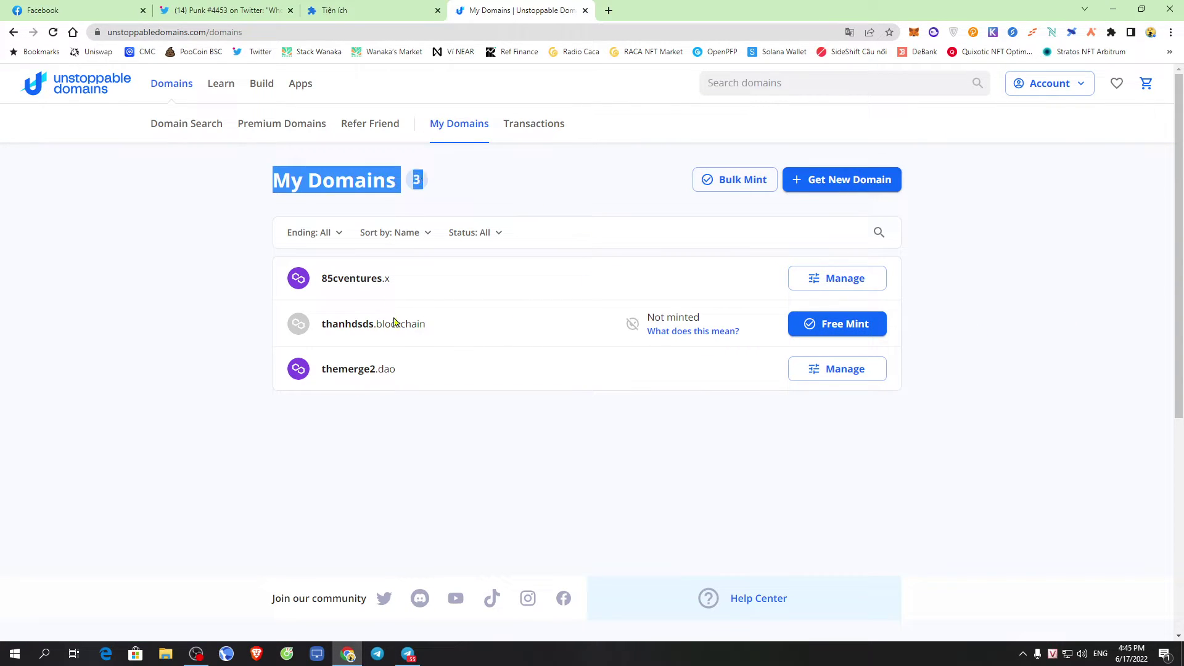
{"action": "left_click", "coordinate": [338, 335]}
{"action": "double_click", "coordinate": [349, 321]}
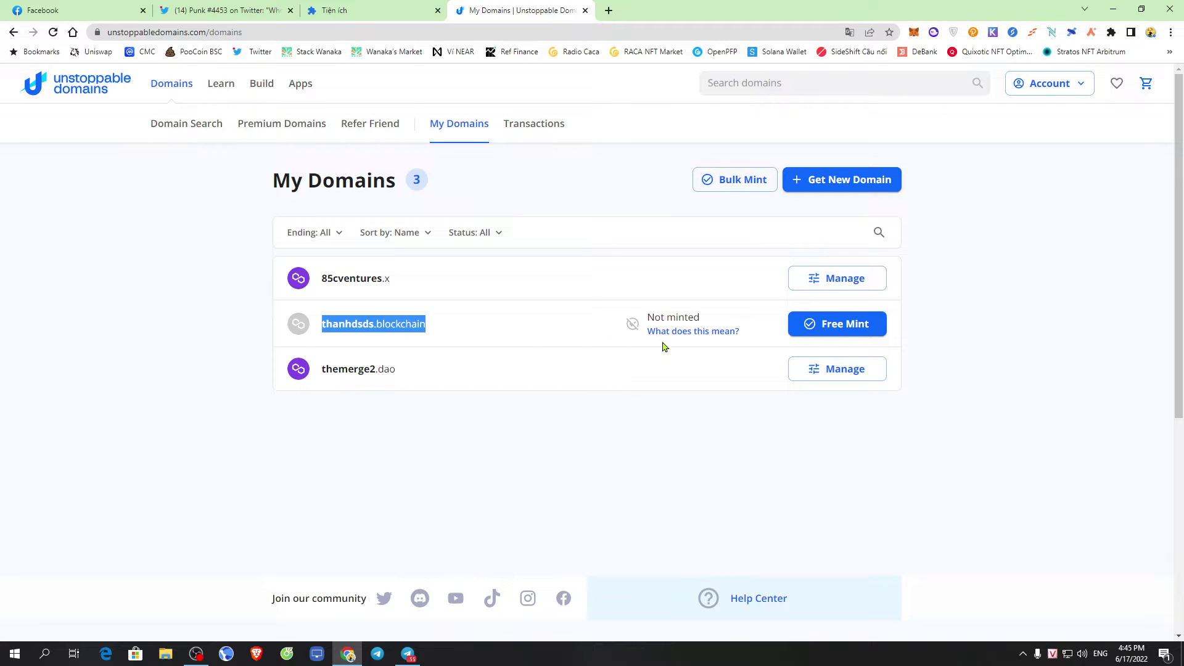
{"action": "left_click", "coordinate": [815, 331]}
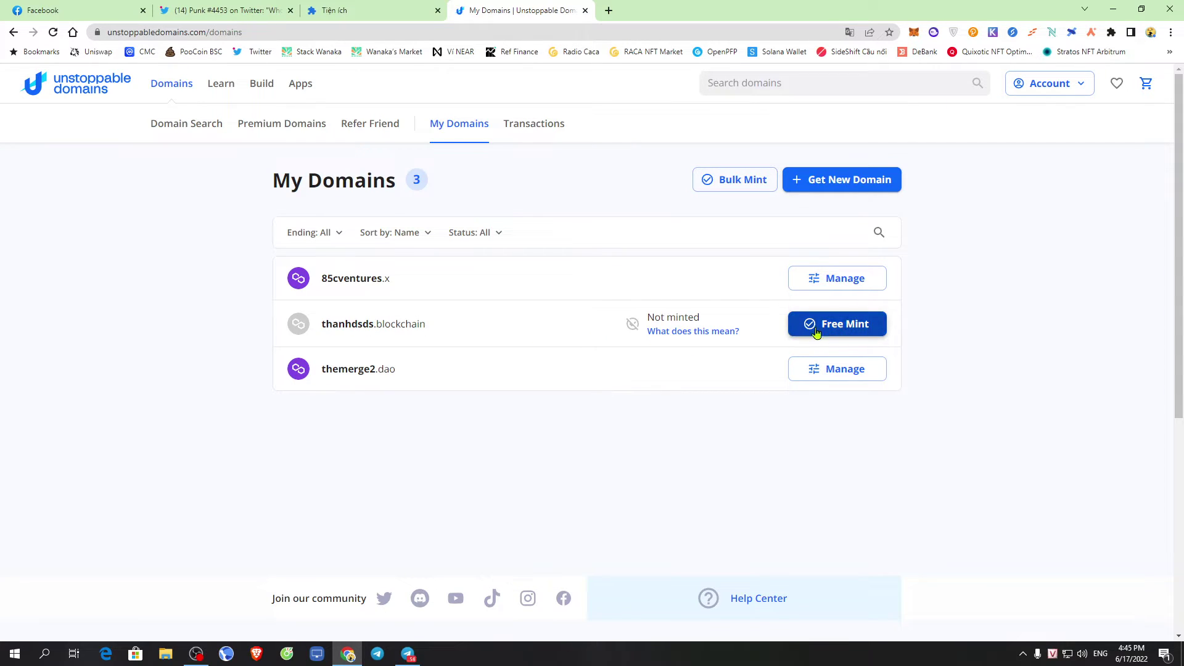
Start the free mint of thanhdsds.blockchain and continue to minting on Polygon
{"action": "left_click", "coordinate": [840, 329]}
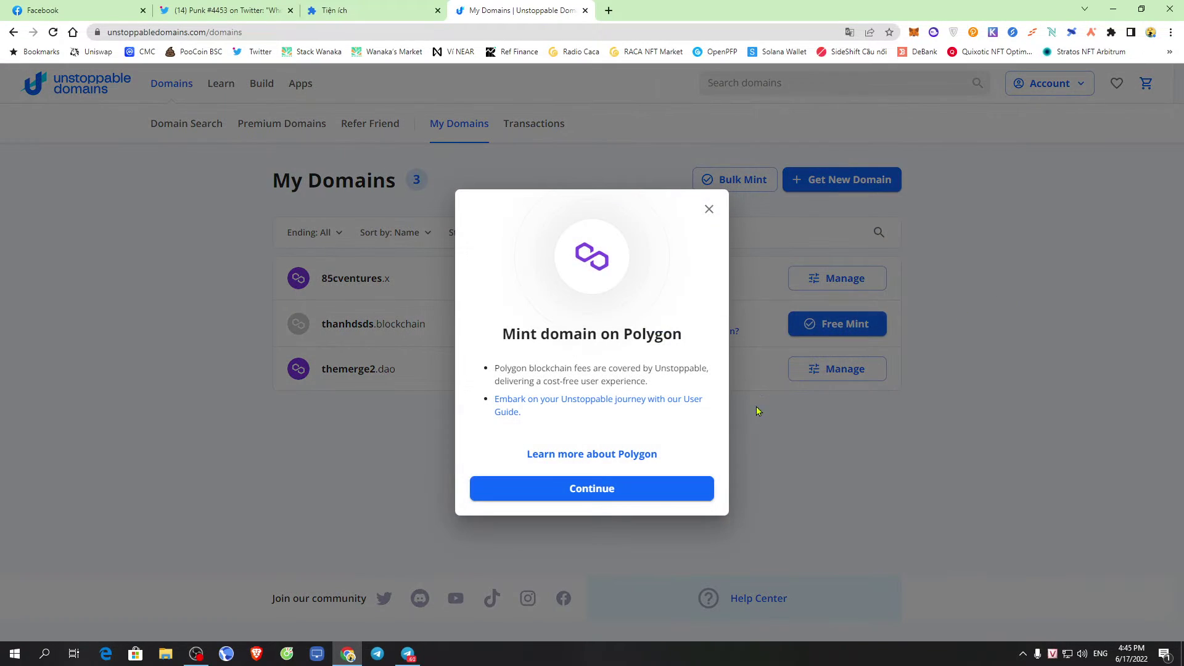
{"action": "left_click", "coordinate": [581, 497]}
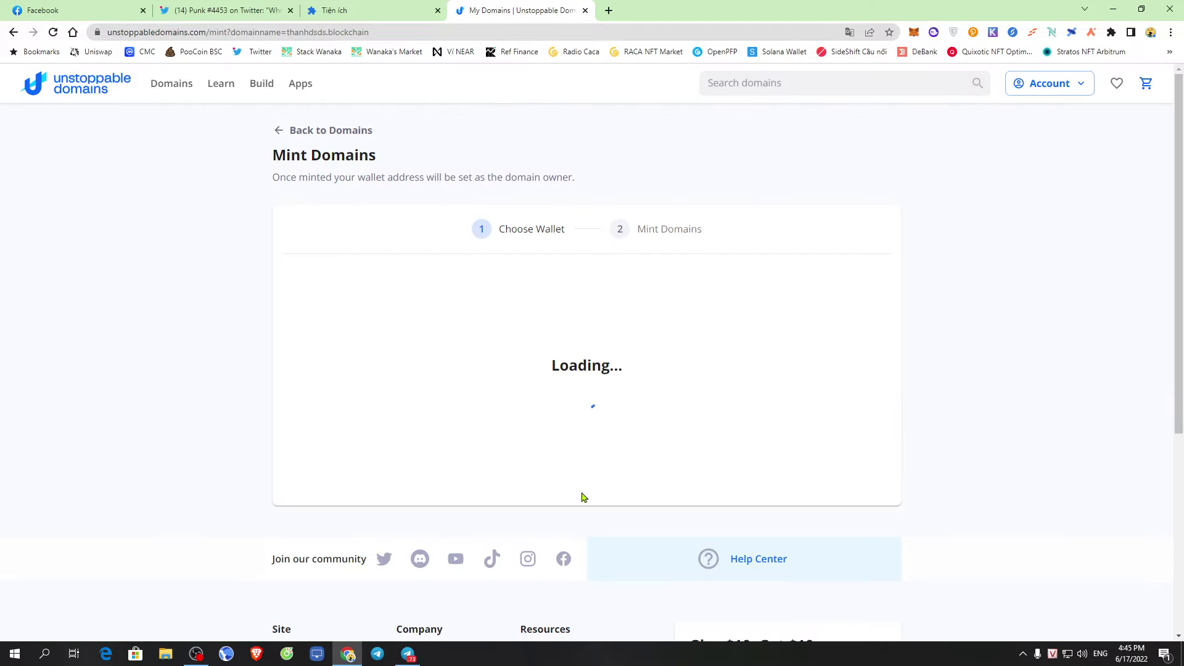
{"action": "scroll", "coordinate": [736, 403], "scroll_direction": "down", "scroll_amount": 1}
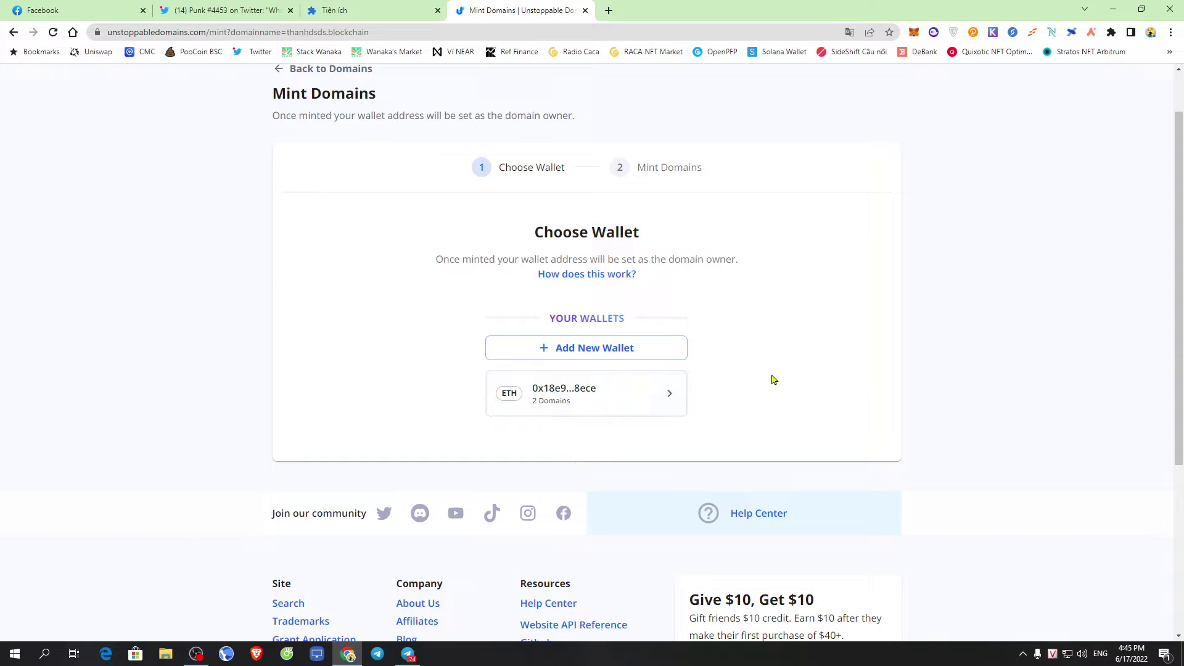
{"action": "scroll", "coordinate": [598, 437], "scroll_direction": "down", "scroll_amount": 3}
{"action": "scroll", "coordinate": [795, 421], "scroll_direction": "up", "scroll_amount": 4}
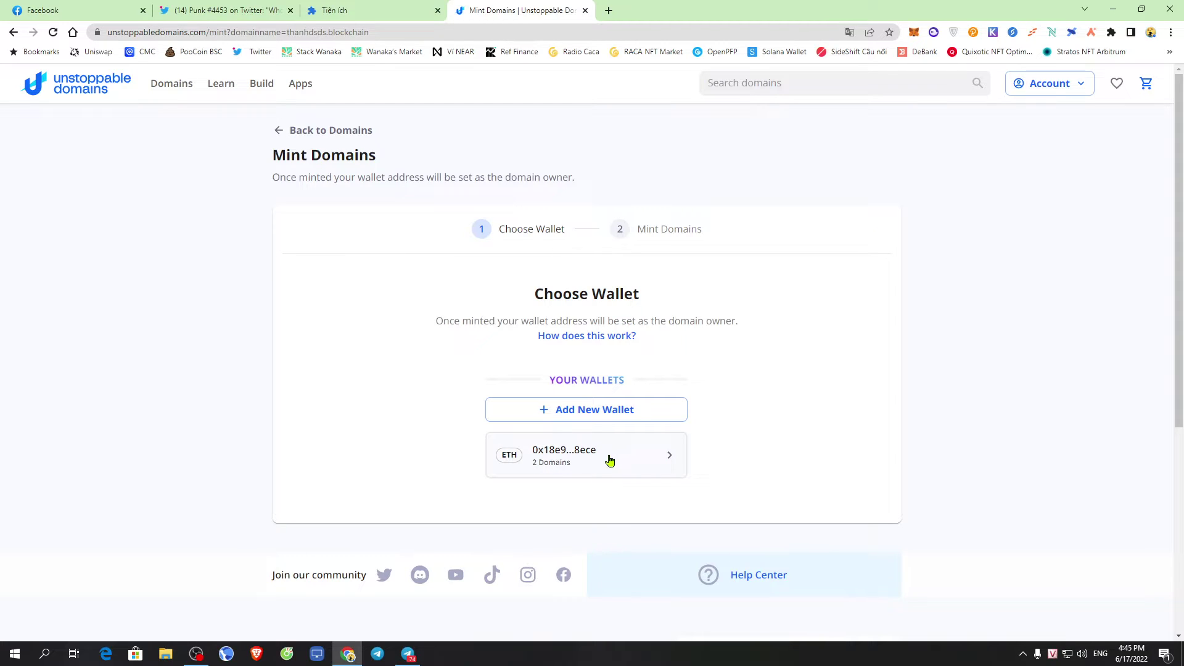
Try adding MetaMask as the owner wallet, then cancel the MetaMask connection request
{"action": "left_click", "coordinate": [557, 412]}
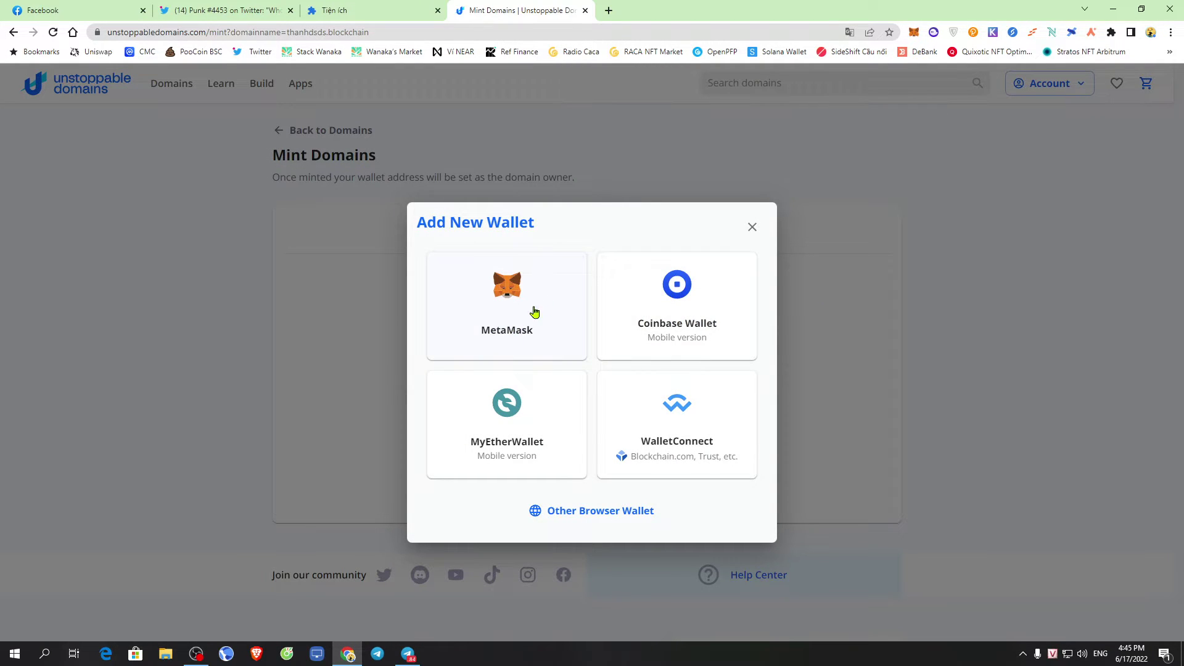
{"action": "left_click", "coordinate": [512, 315]}
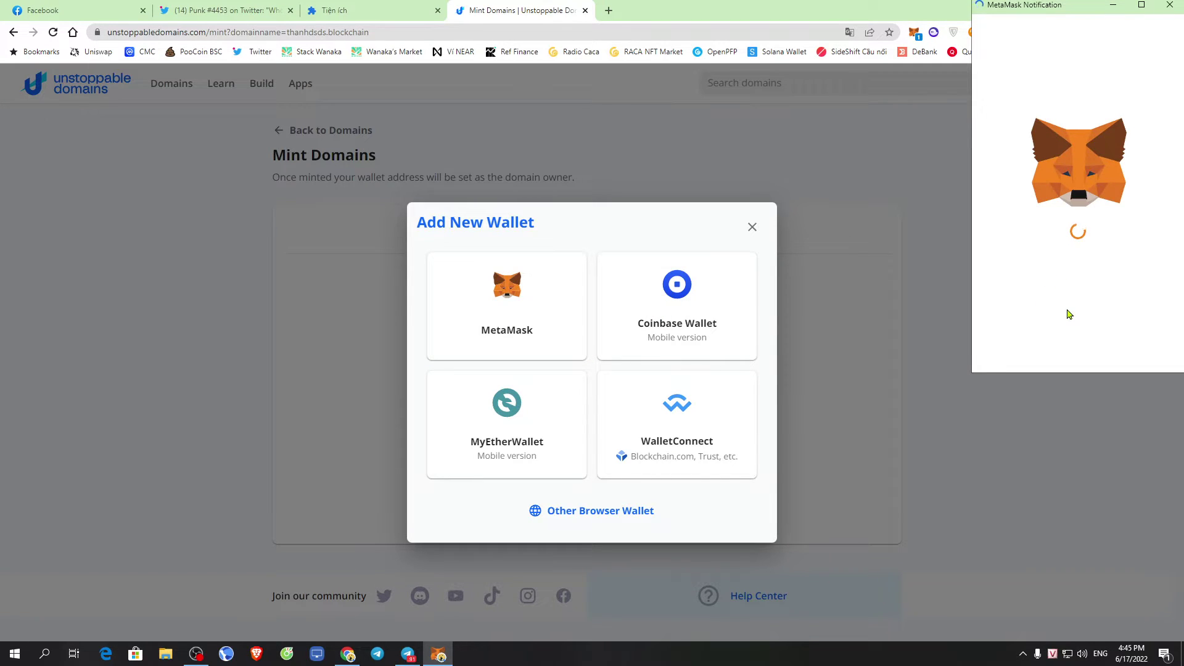
{"action": "left_click", "coordinate": [1028, 349]}
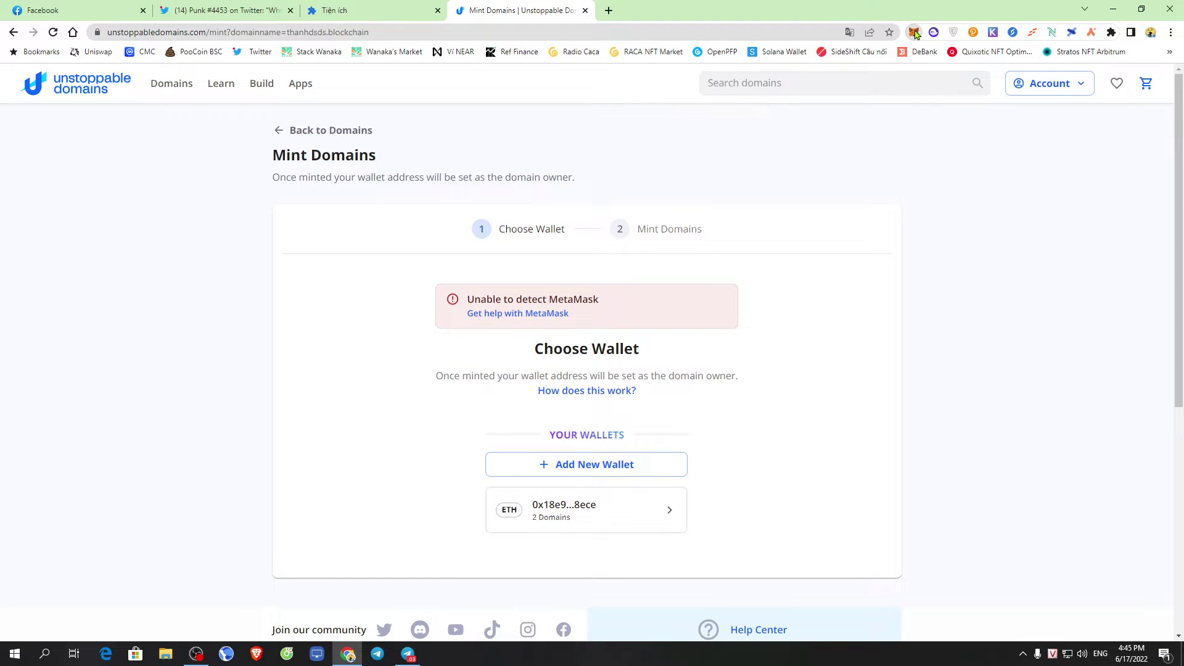
Switch the MetaMask wallet's network to Polygon Mainnet
{"action": "left_click", "coordinate": [915, 33]}
{"action": "left_click", "coordinate": [858, 64]}
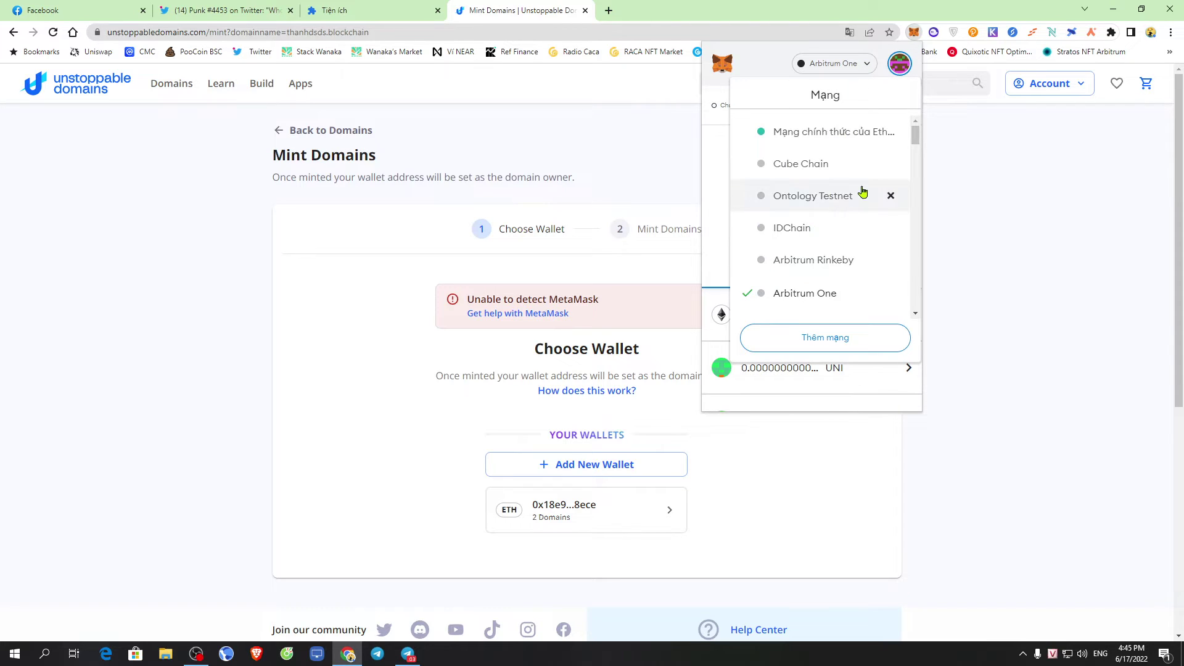
{"action": "scroll", "coordinate": [862, 191], "scroll_direction": "down", "scroll_amount": 10}
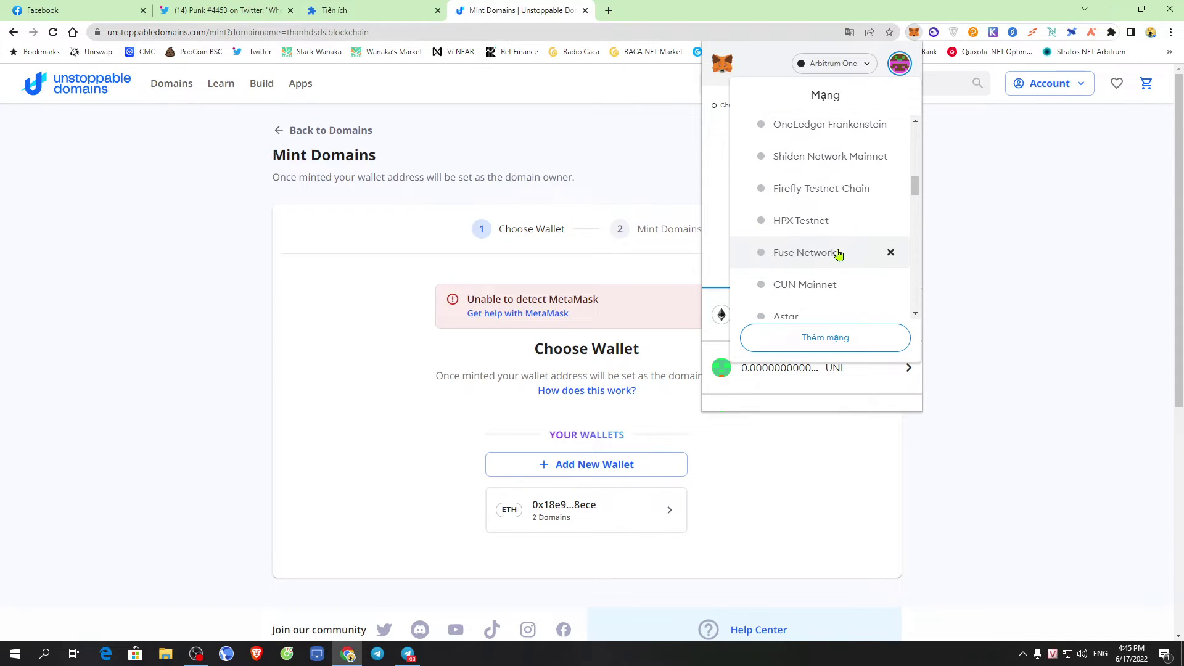
{"action": "scroll", "coordinate": [829, 256], "scroll_direction": "down", "scroll_amount": 3}
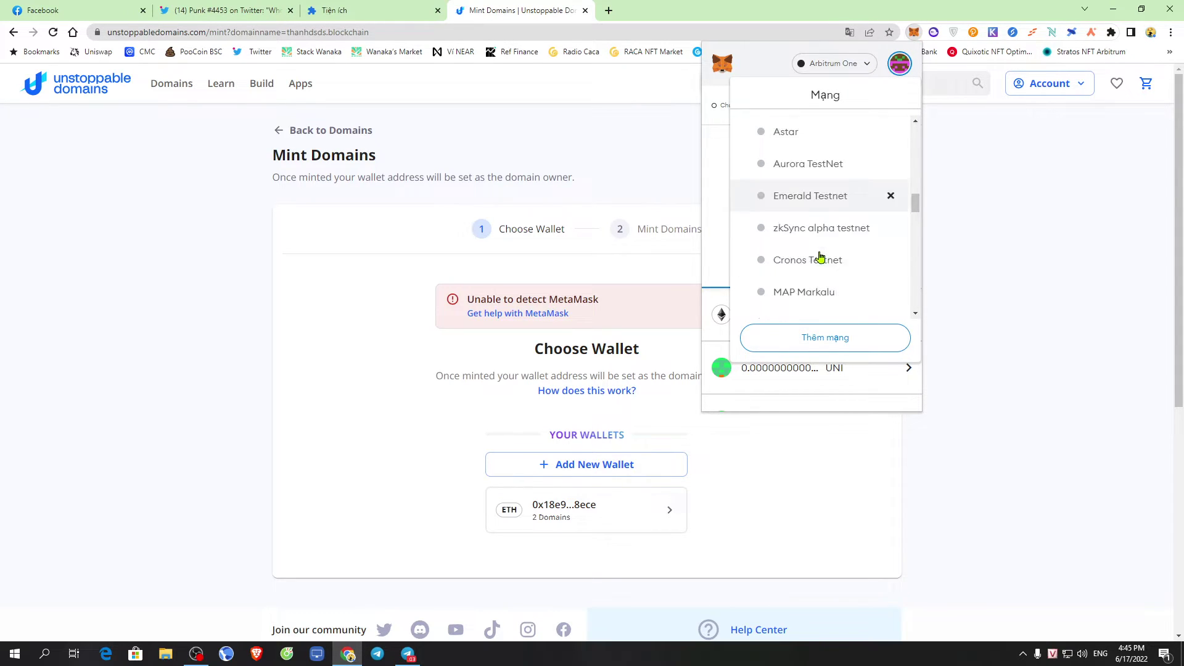
{"action": "scroll", "coordinate": [820, 257], "scroll_direction": "down", "scroll_amount": 2}
{"action": "scroll", "coordinate": [826, 265], "scroll_direction": "down", "scroll_amount": 2}
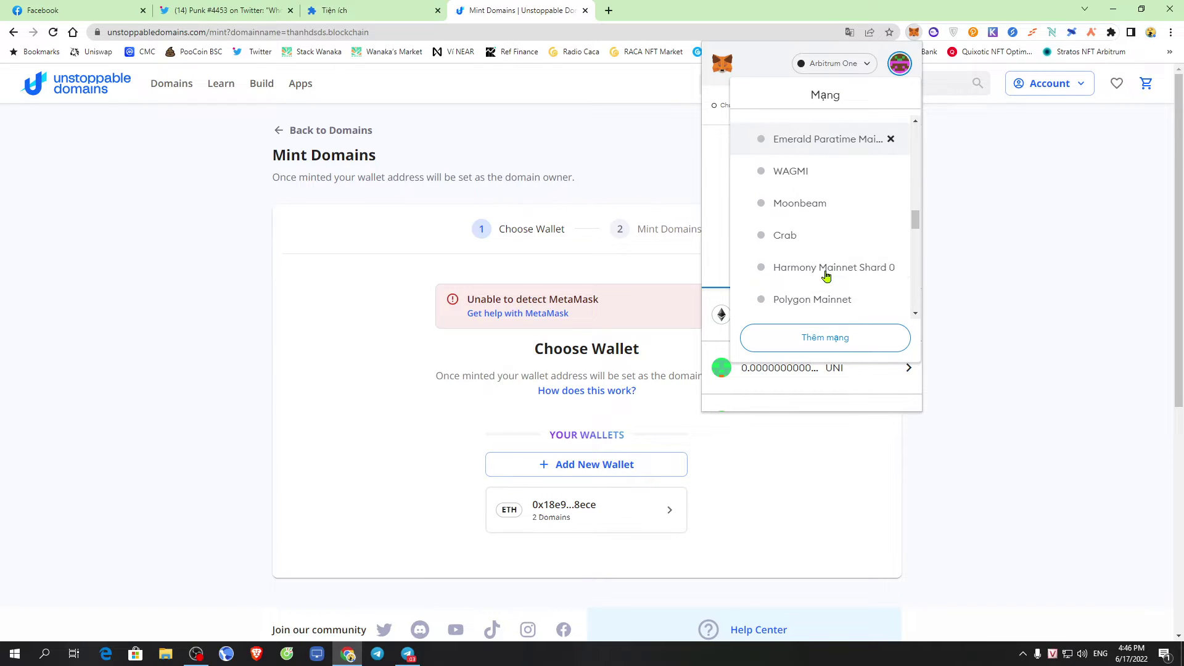
{"action": "scroll", "coordinate": [826, 274], "scroll_direction": "down", "scroll_amount": 1}
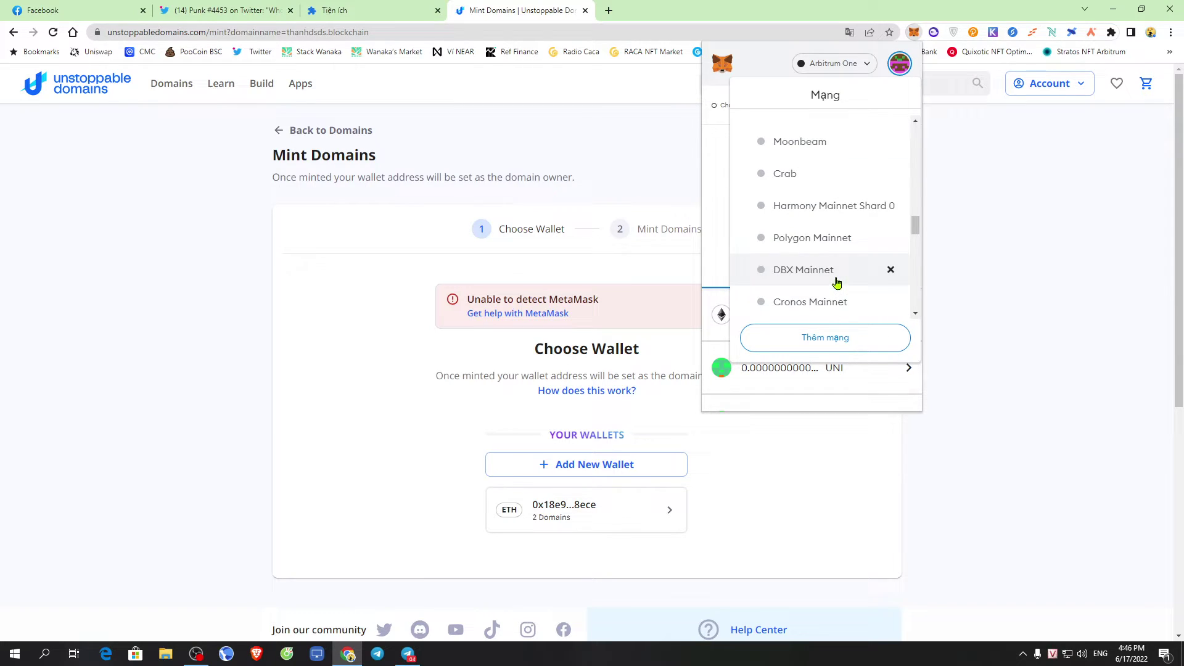
{"action": "left_click", "coordinate": [811, 238]}
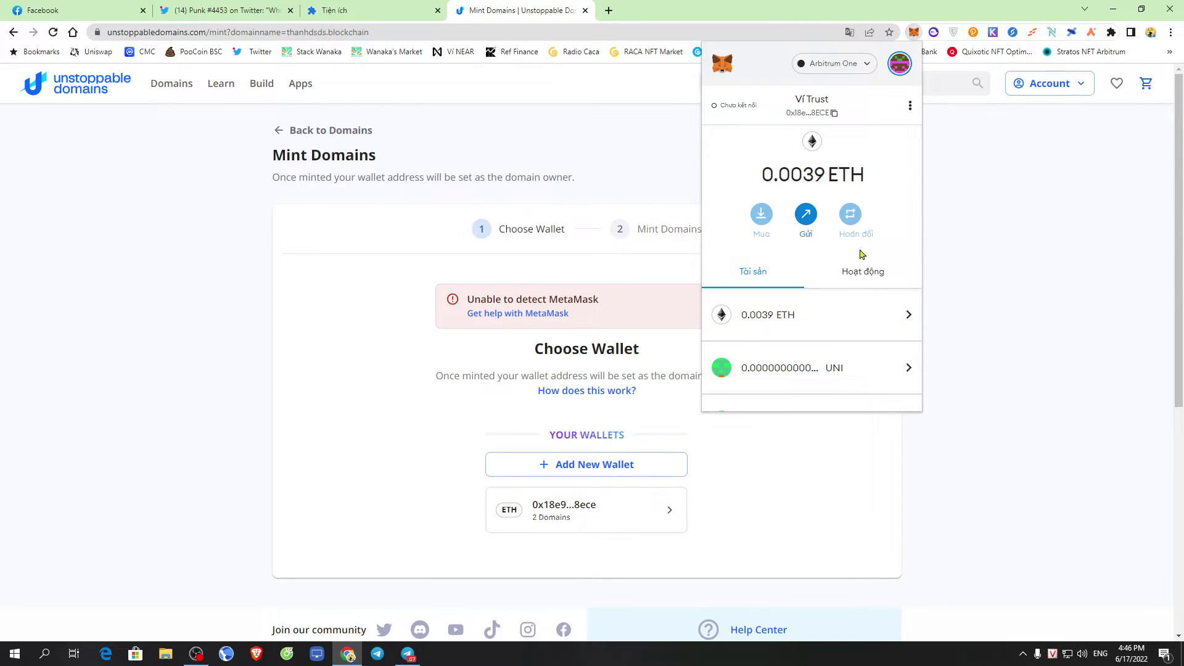
{"action": "left_click", "coordinate": [999, 265]}
Add MetaMask as a new wallet on Unstoppable Domains and approve connecting the account
{"action": "left_click", "coordinate": [601, 463]}
{"action": "left_click", "coordinate": [491, 319]}
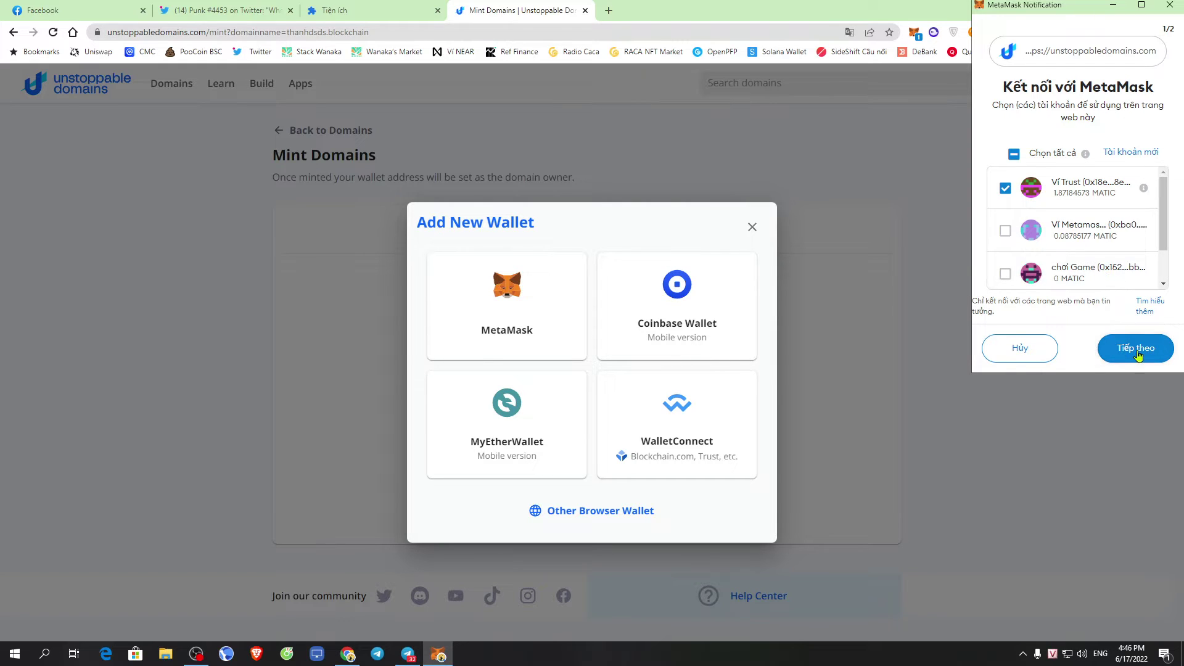
{"action": "left_click", "coordinate": [1137, 354]}
{"action": "left_click", "coordinate": [1133, 348]}
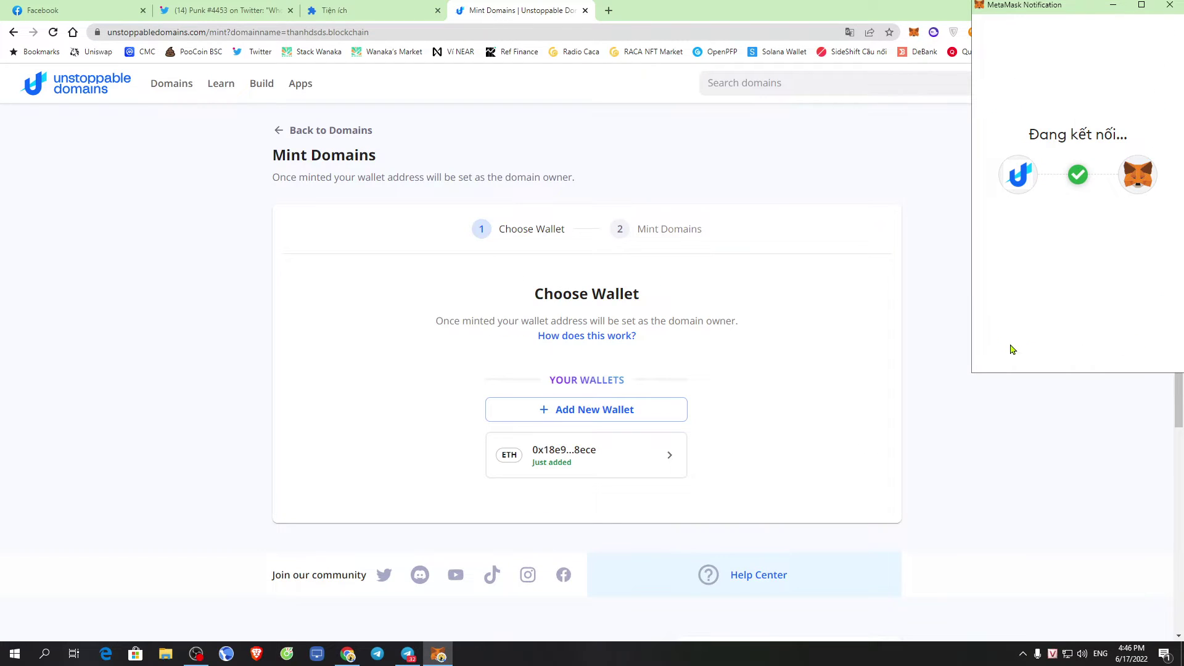
{"action": "scroll", "coordinate": [740, 450], "scroll_direction": "down", "scroll_amount": 2}
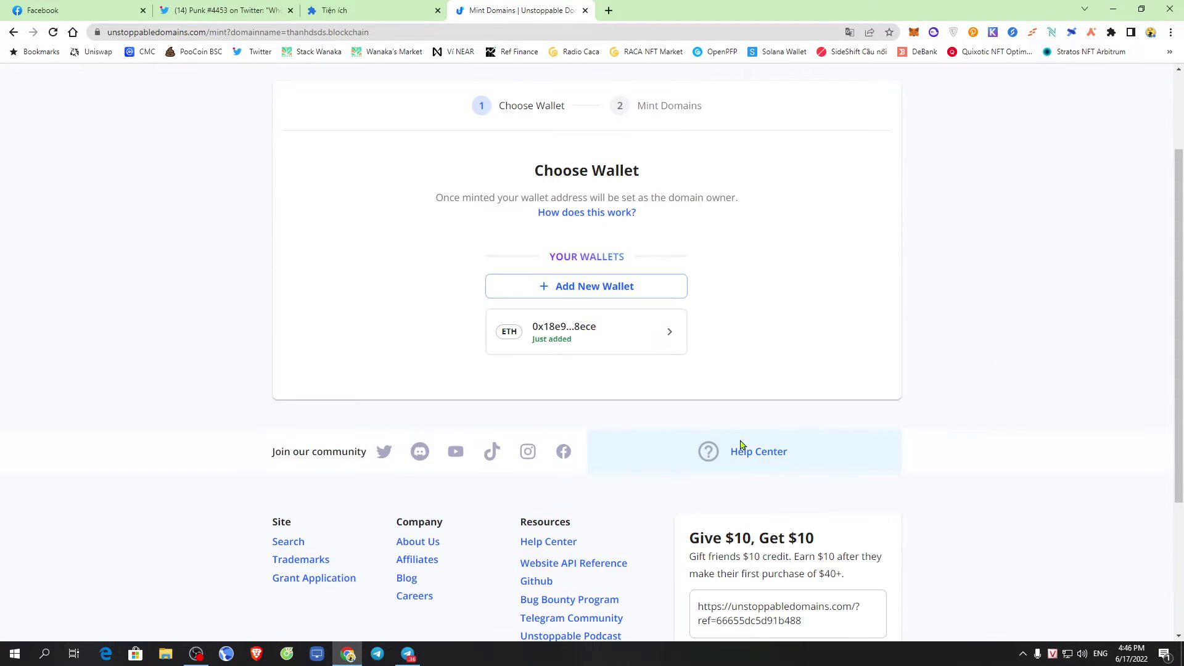
{"action": "scroll", "coordinate": [809, 415], "scroll_direction": "up", "scroll_amount": 2}
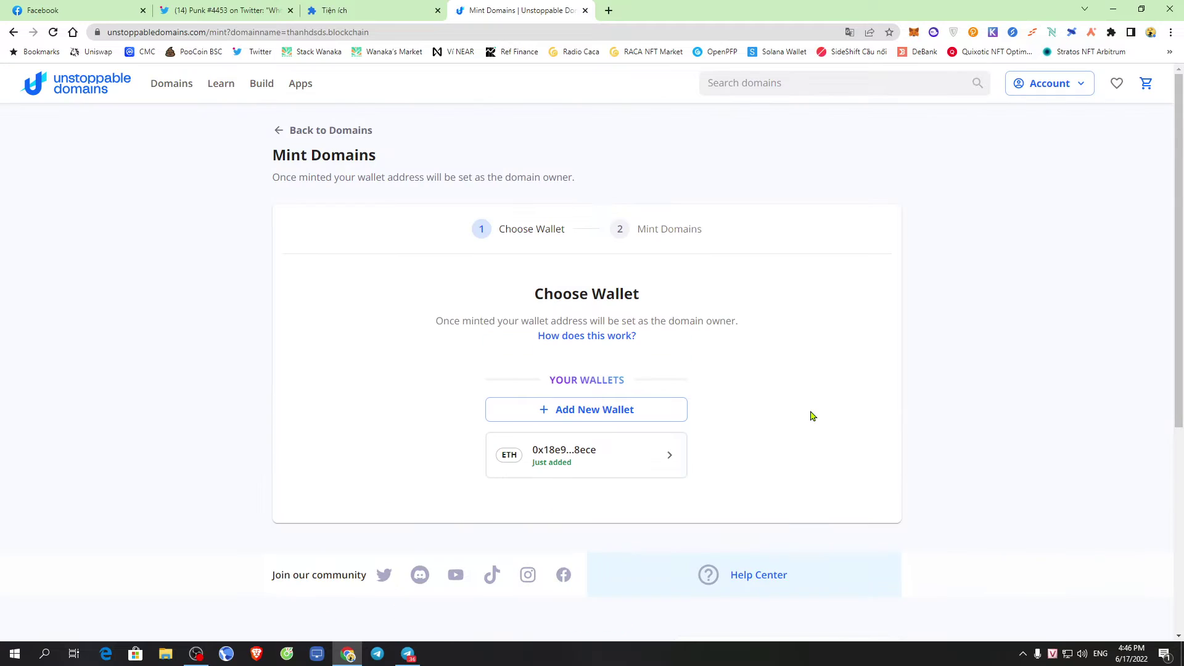
Pick the just-added ETH wallet, tick the irreversibility acknowledgment, and confirm minting thanhdsds.blockchain
{"action": "left_click", "coordinate": [608, 461]}
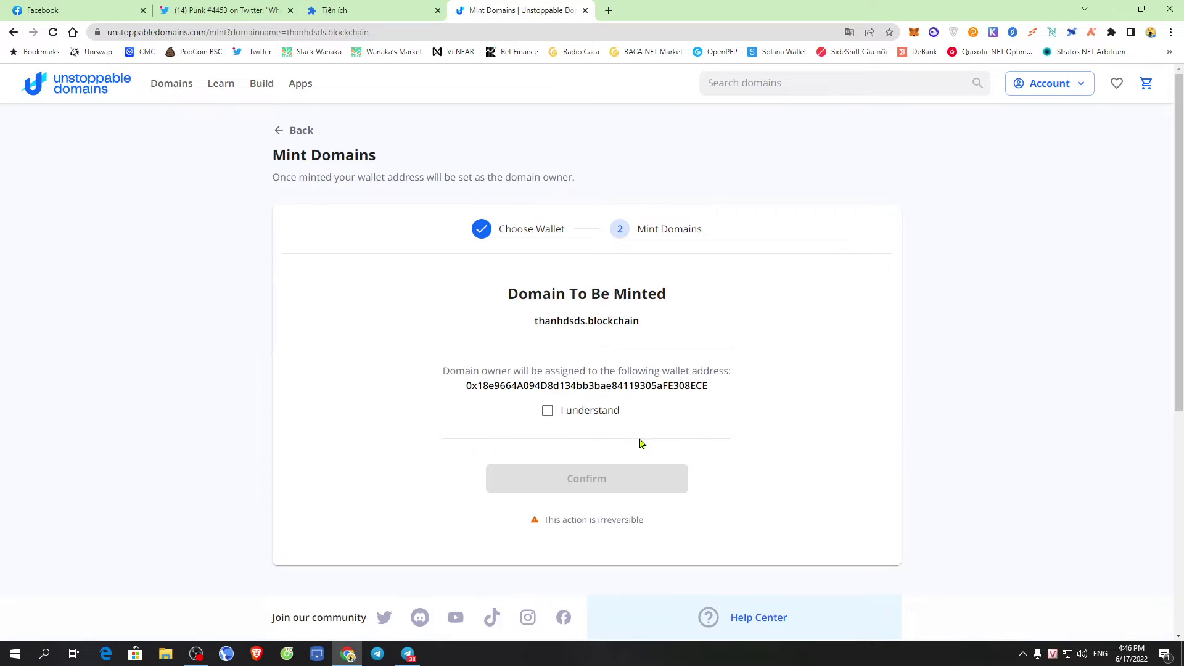
{"action": "scroll", "coordinate": [720, 405], "scroll_direction": "down", "scroll_amount": 1}
{"action": "left_click", "coordinate": [549, 350]}
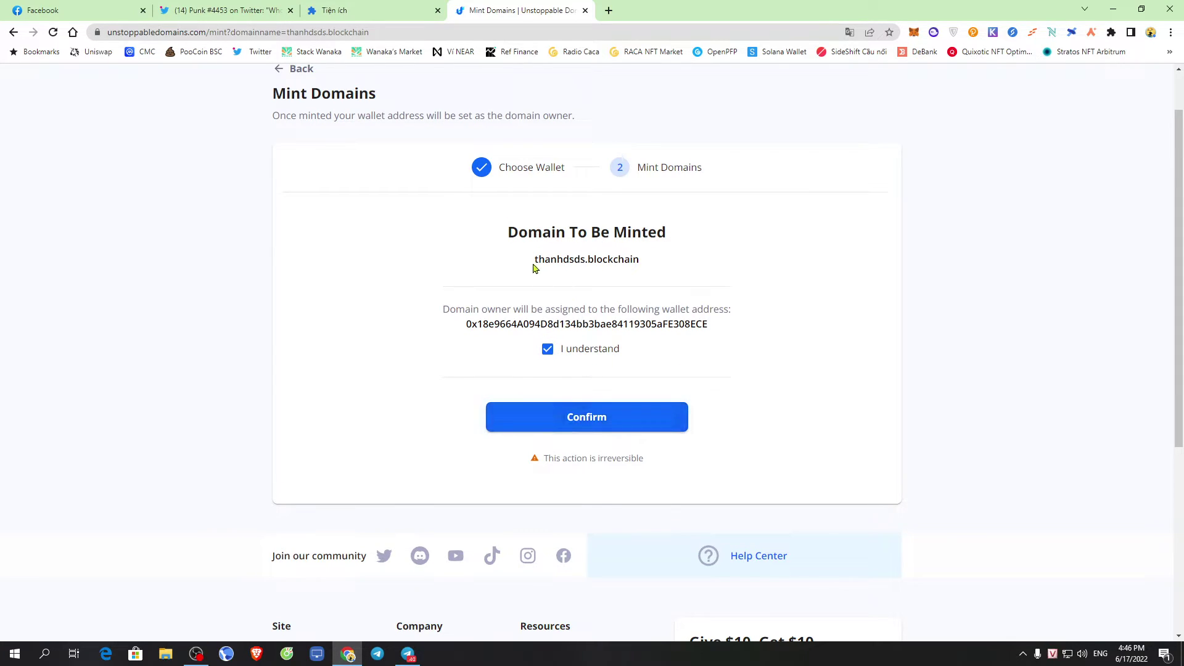
{"action": "left_click_drag", "start_coordinate": [532, 266], "coordinate": [773, 266]}
{"action": "left_click", "coordinate": [773, 266]}
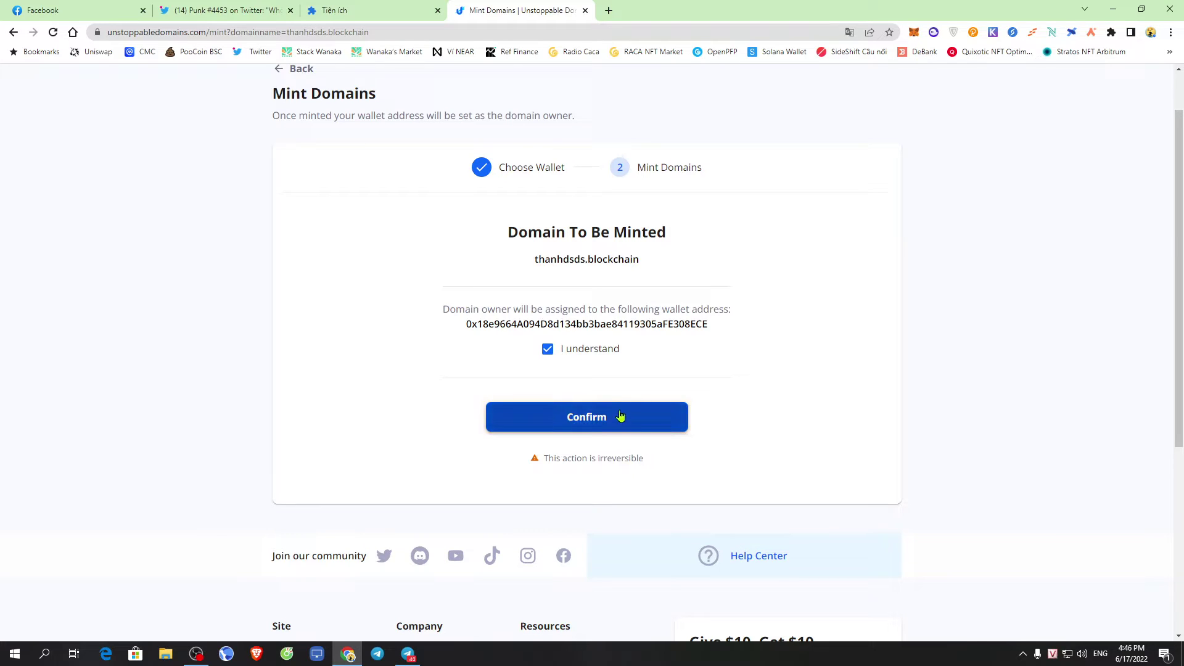
{"action": "left_click_drag", "start_coordinate": [533, 266], "coordinate": [746, 260]}
{"action": "left_click", "coordinate": [812, 292]}
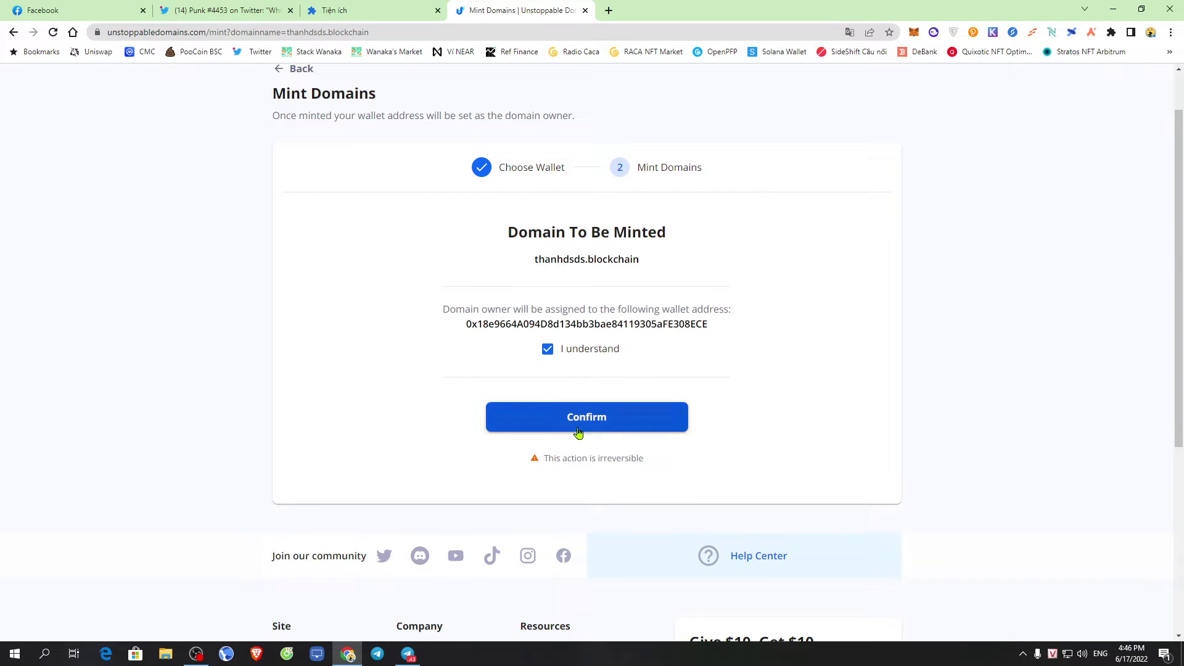
{"action": "left_click", "coordinate": [597, 425]}
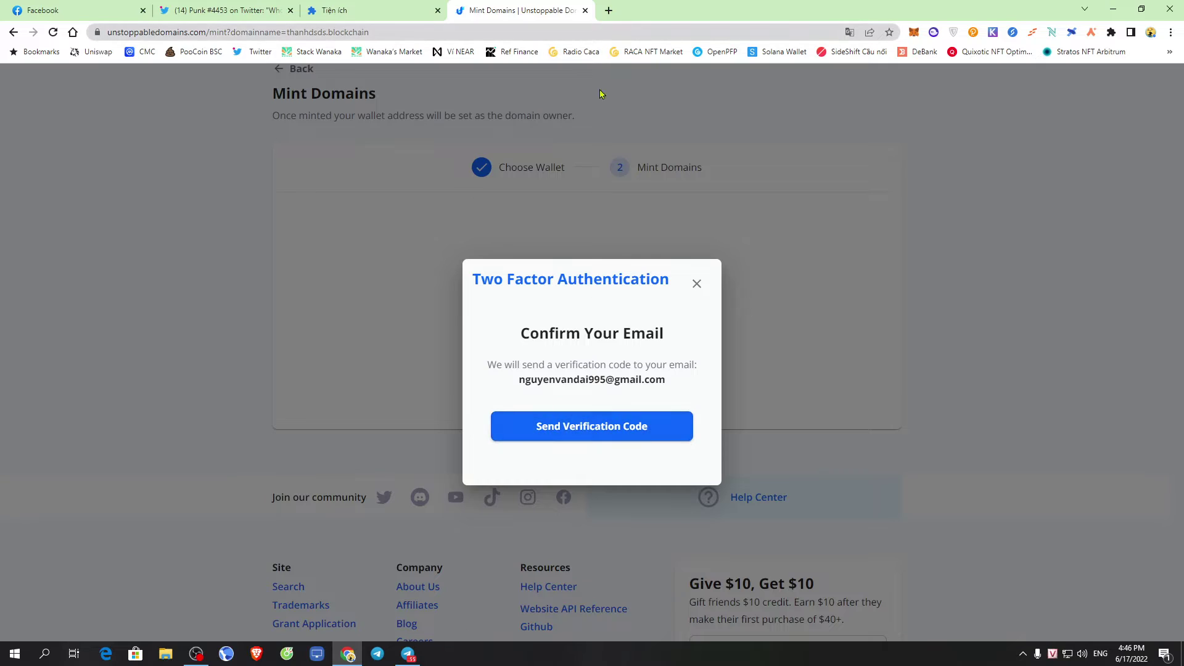
Read the Gmail receipt for thanhdsds.blockchain paid with 10 US$ credits, then return to Mint Domains
{"action": "left_click", "coordinate": [608, 9]}
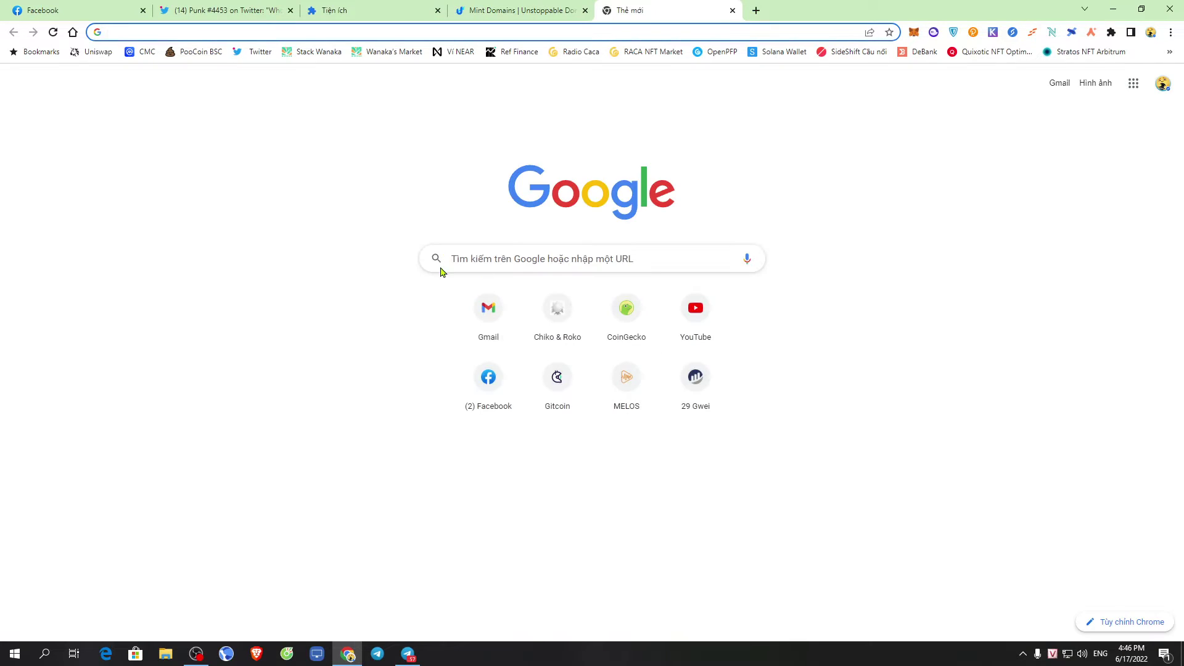
{"action": "left_click", "coordinate": [484, 324]}
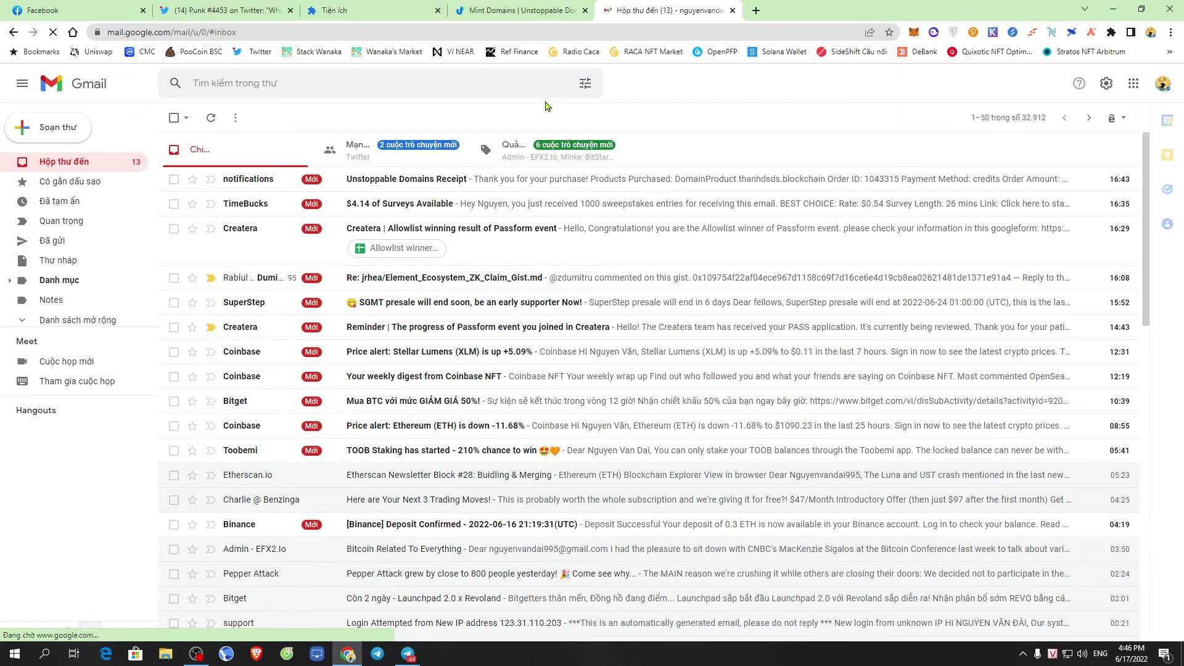
{"action": "left_click", "coordinate": [423, 185]}
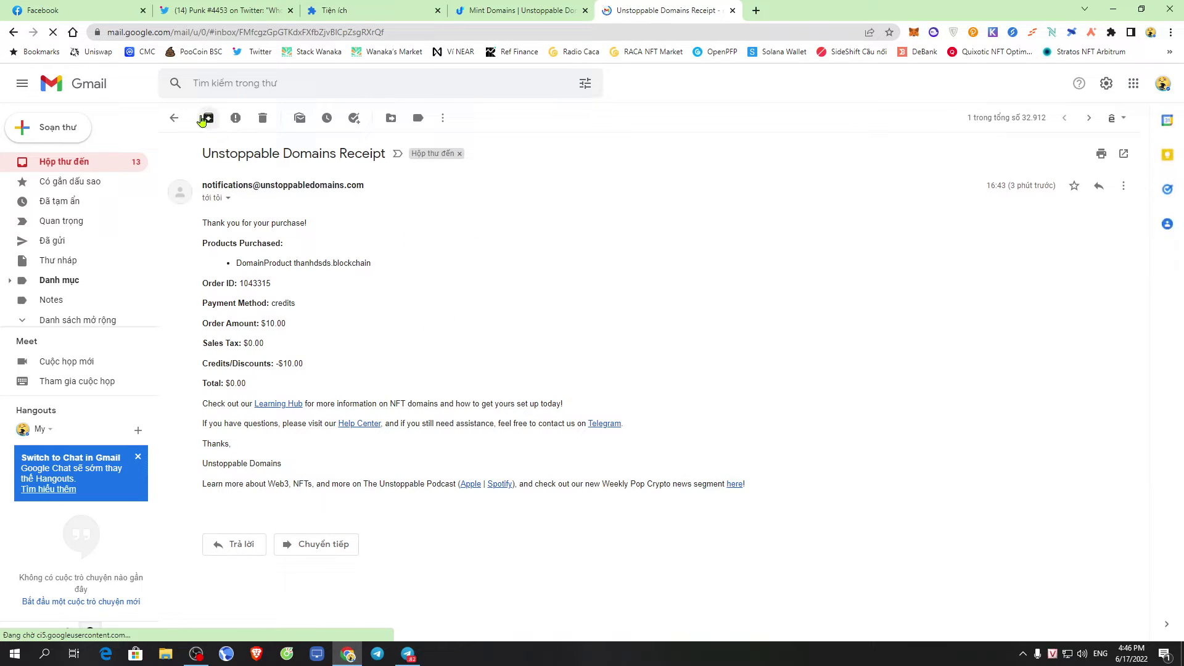
{"action": "left_click", "coordinate": [173, 117]}
{"action": "left_click", "coordinate": [545, 9]}
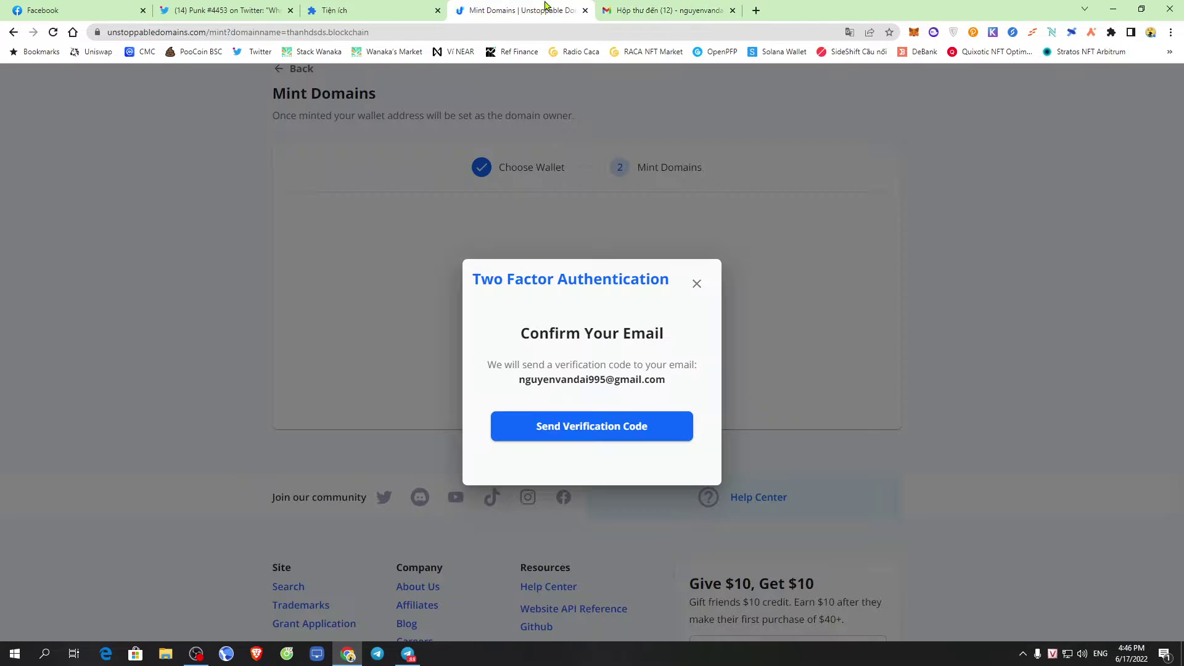
Request an email verification code and open the Unstoppable Domains Confirmation Code email in Gmail
{"action": "left_click", "coordinate": [597, 428]}
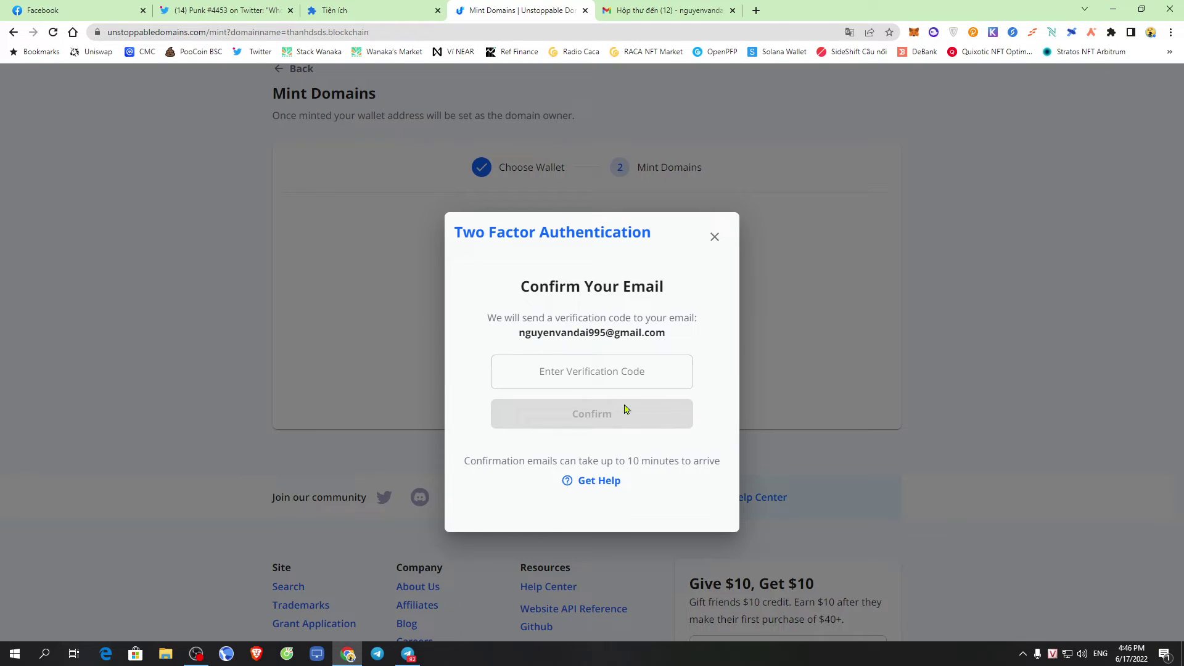
{"action": "left_click", "coordinate": [595, 373]}
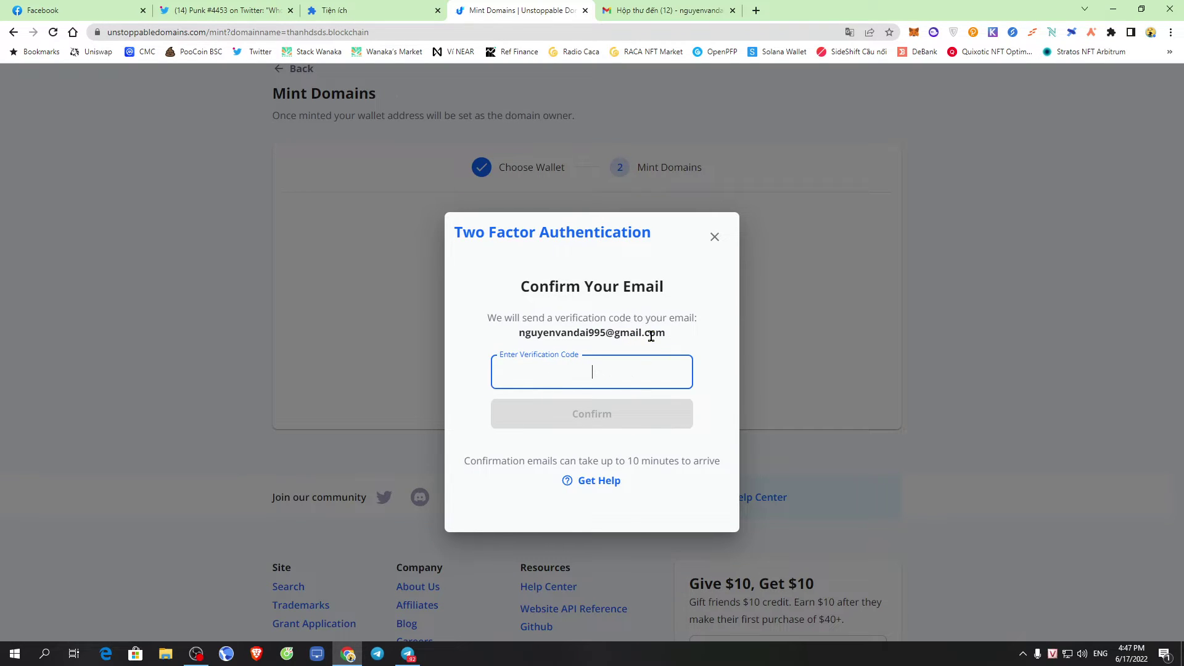
{"action": "left_click", "coordinate": [649, 4]}
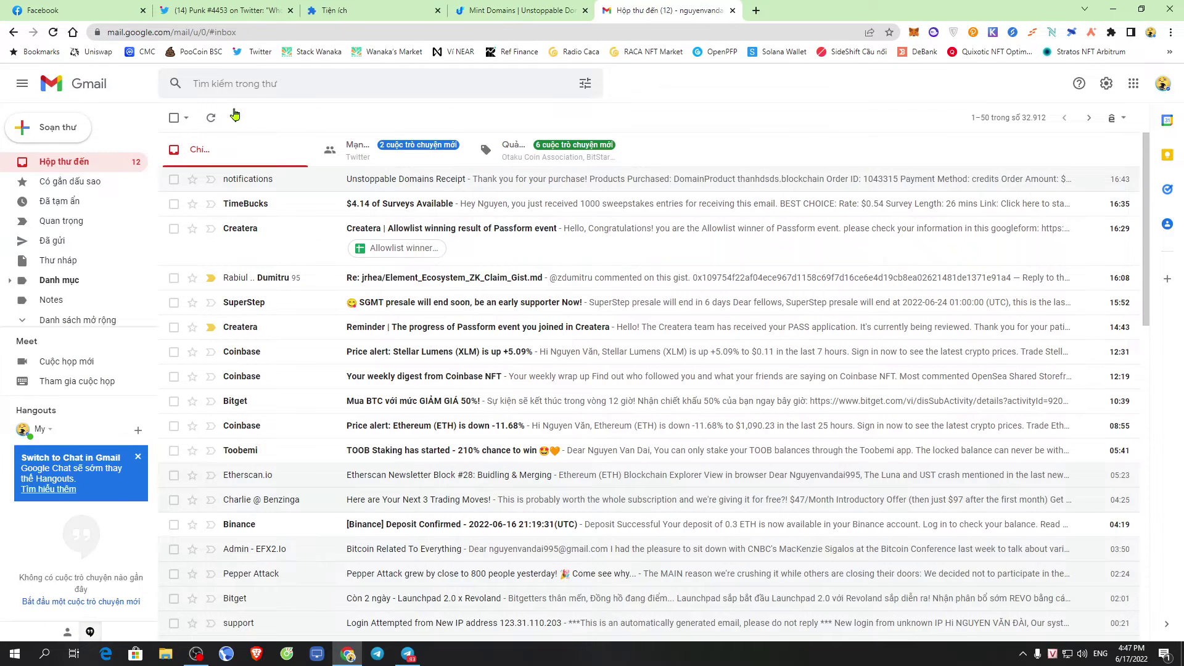
{"action": "left_click", "coordinate": [208, 122]}
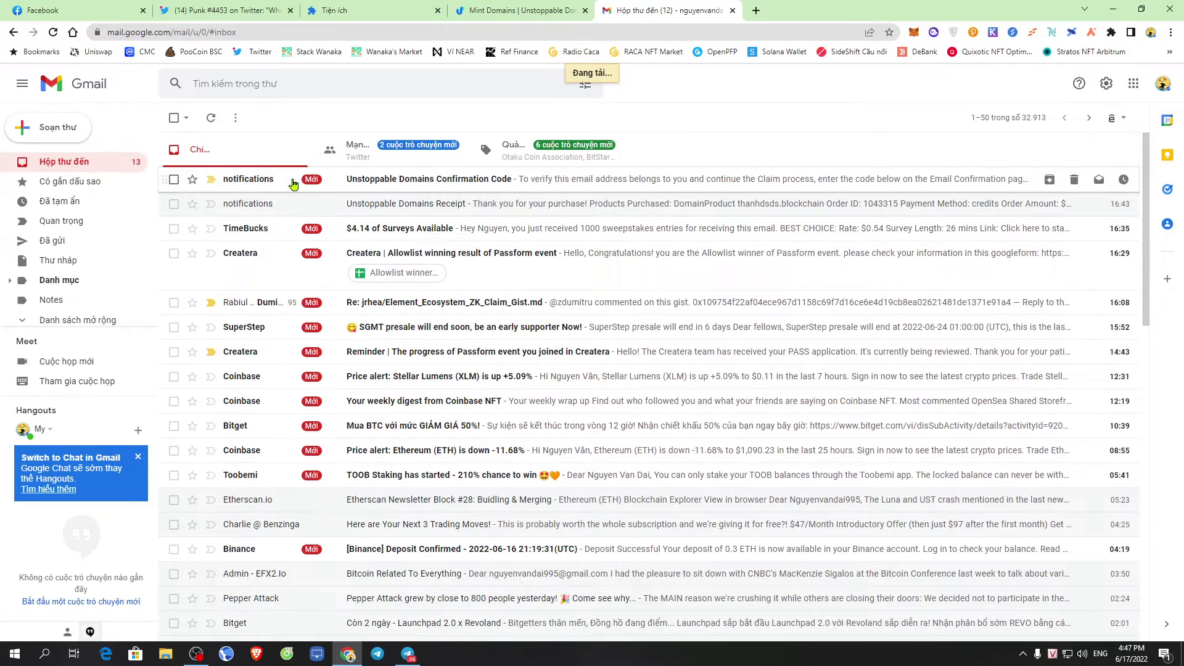
{"action": "left_click", "coordinate": [373, 184]}
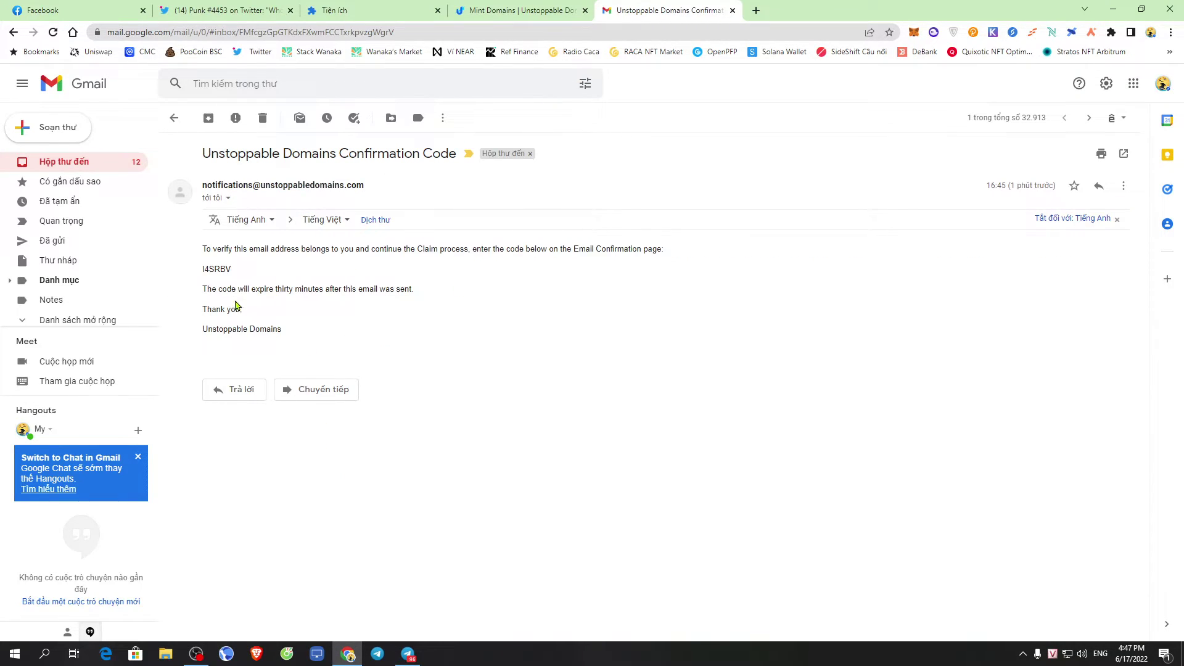
Copy the confirmation code from the email, paste it into the verification field, and confirm
{"action": "double_click", "coordinate": [224, 269]}
{"action": "right_click", "coordinate": [223, 269]}
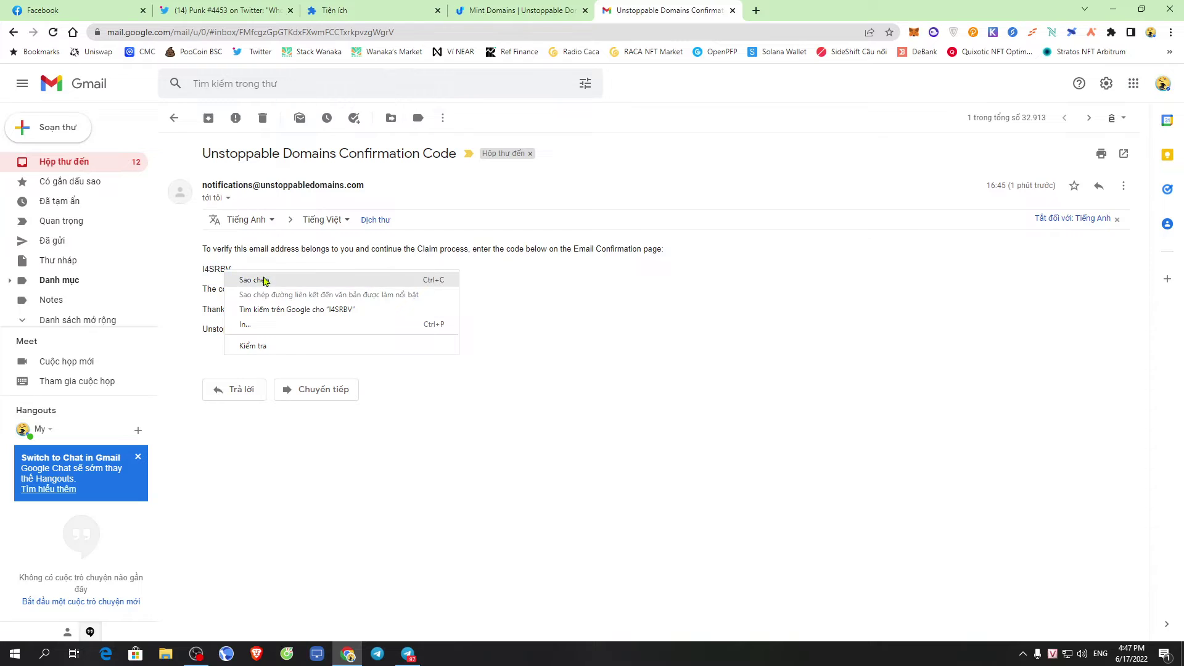
{"action": "left_click", "coordinate": [250, 275]}
{"action": "left_click", "coordinate": [530, 5]}
{"action": "right_click", "coordinate": [565, 372]}
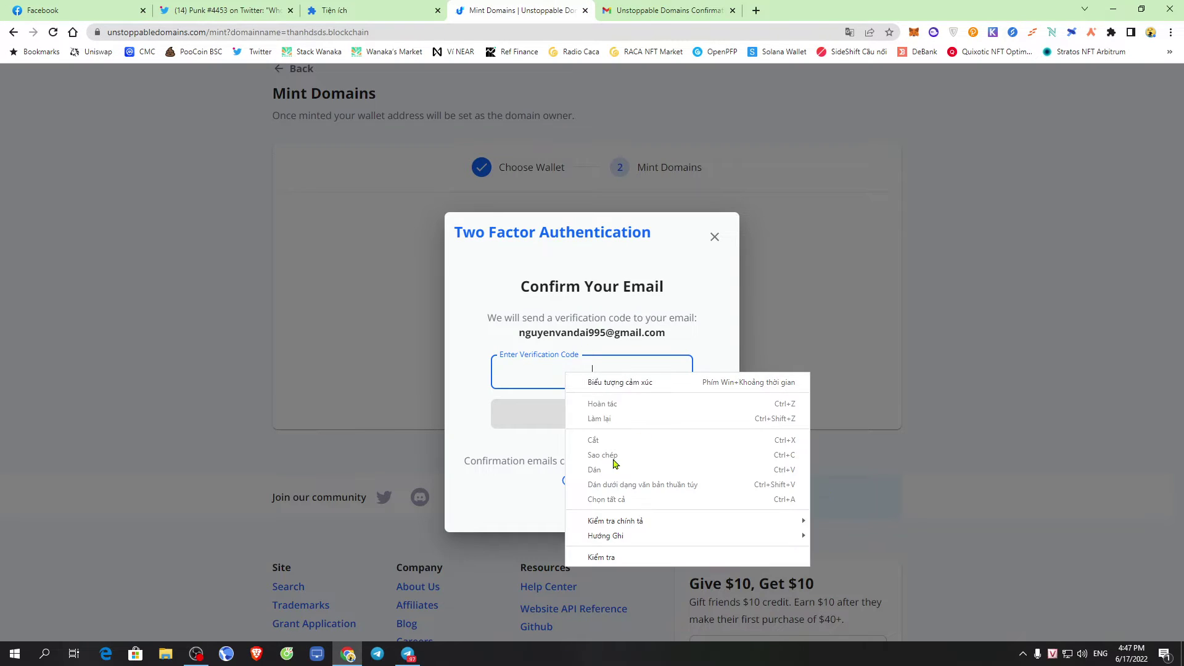
{"action": "left_click", "coordinate": [683, 5]}
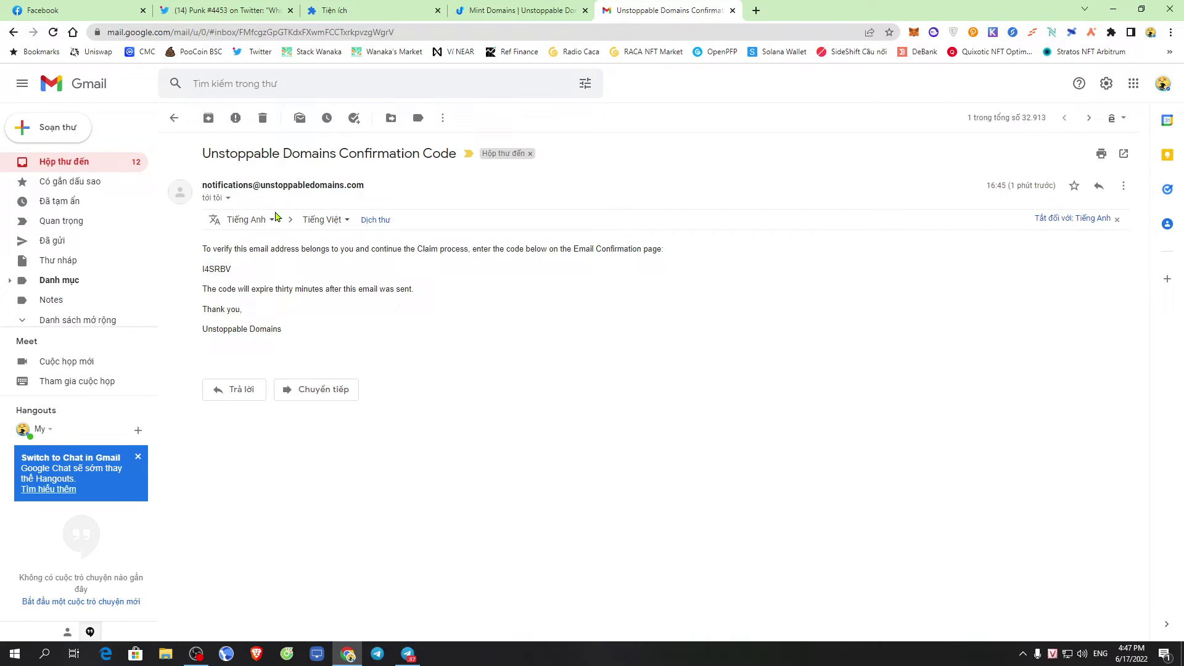
{"action": "double_click", "coordinate": [217, 270]}
{"action": "right_click", "coordinate": [220, 270]}
{"action": "left_click", "coordinate": [258, 285]}
{"action": "left_click", "coordinate": [523, 6]}
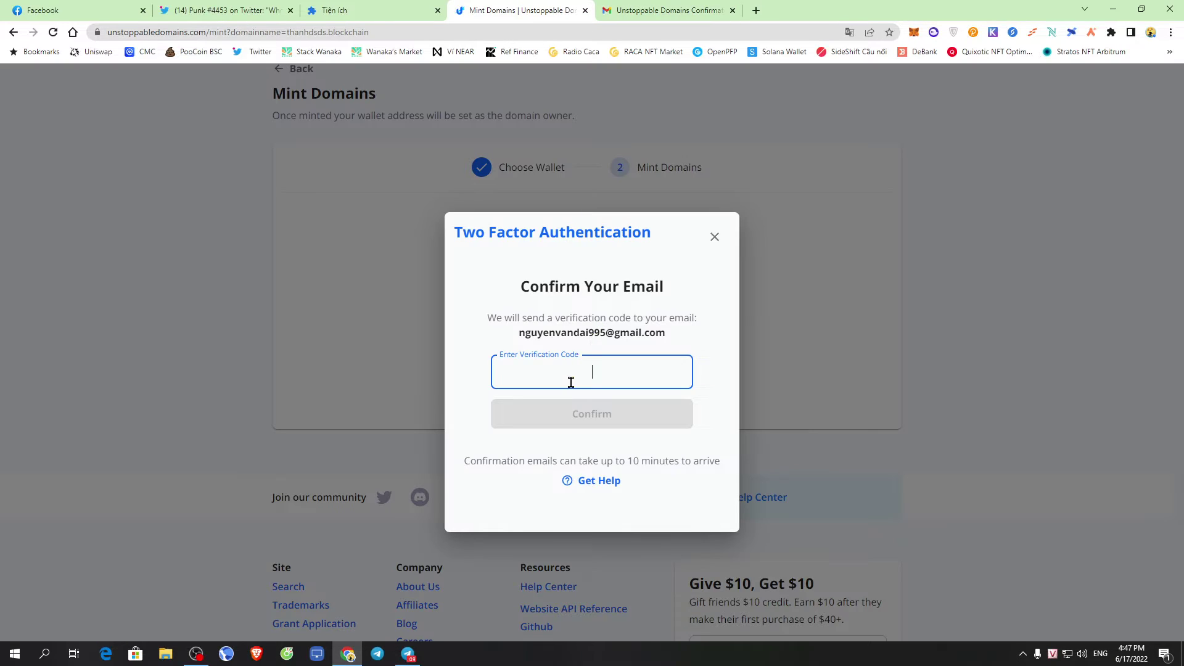
{"action": "right_click", "coordinate": [568, 373]}
{"action": "left_click", "coordinate": [621, 471]}
{"action": "left_click", "coordinate": [678, 426]}
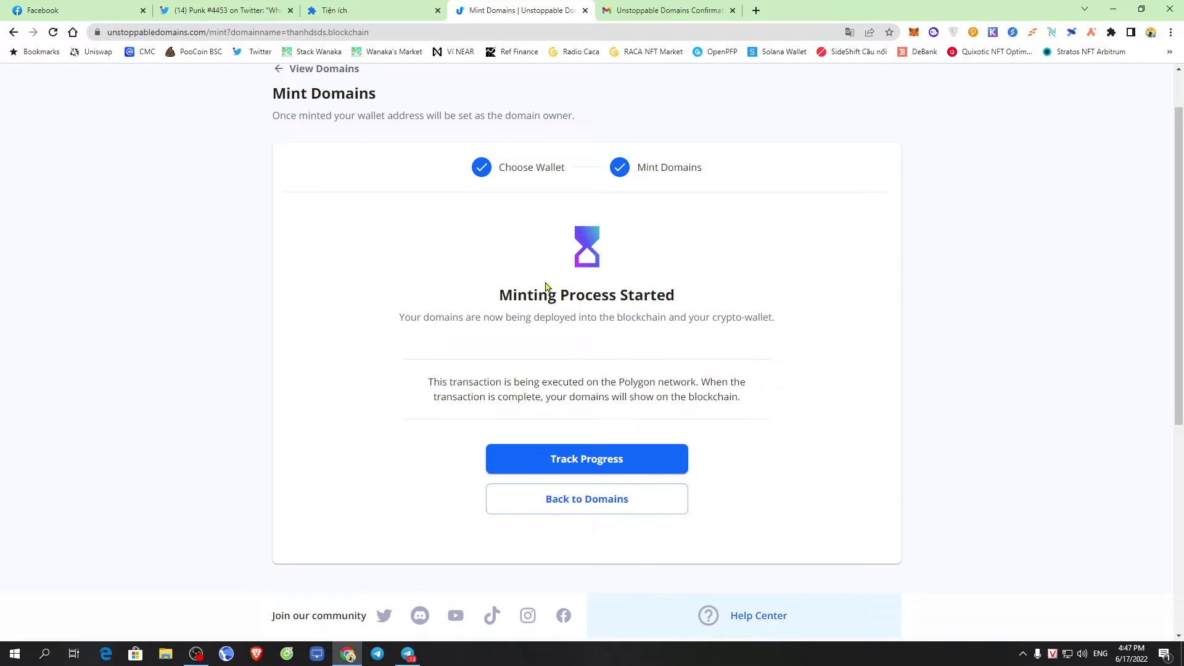
Review the Minting Process Started page and translate it into Vietnamese
{"action": "left_click_drag", "start_coordinate": [500, 301], "coordinate": [736, 299]}
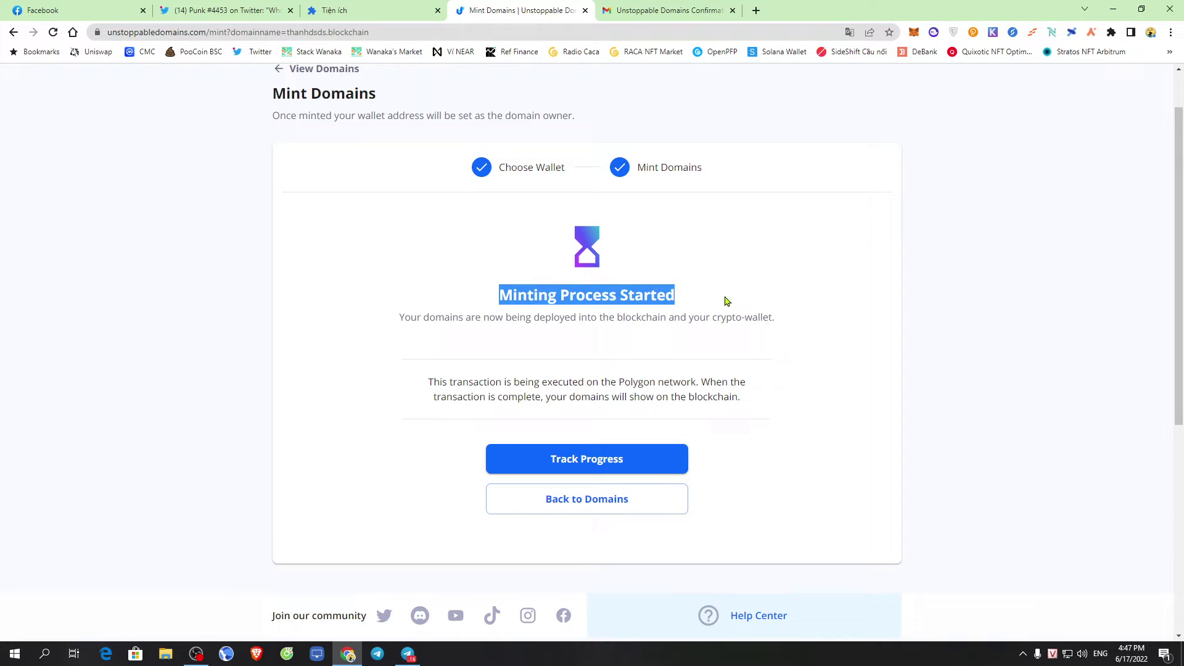
{"action": "left_click", "coordinate": [690, 308]}
{"action": "scroll", "coordinate": [722, 310], "scroll_direction": "up", "scroll_amount": 1}
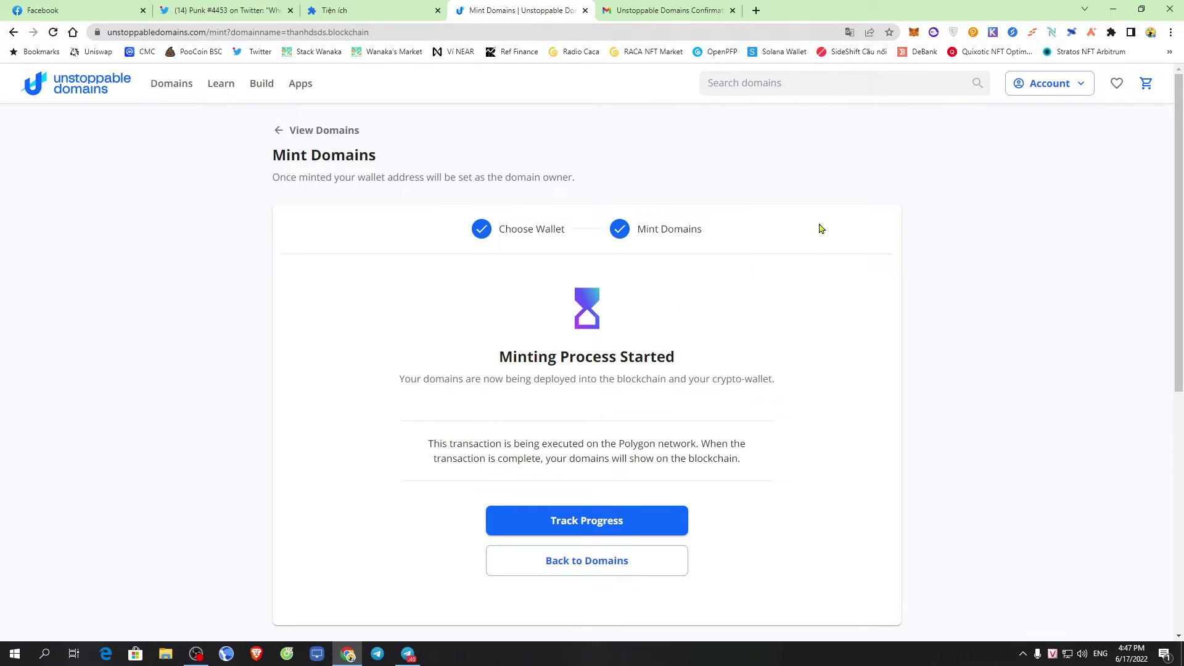
{"action": "left_click_drag", "start_coordinate": [650, 244], "coordinate": [783, 239]}
{"action": "right_click", "coordinate": [777, 282]}
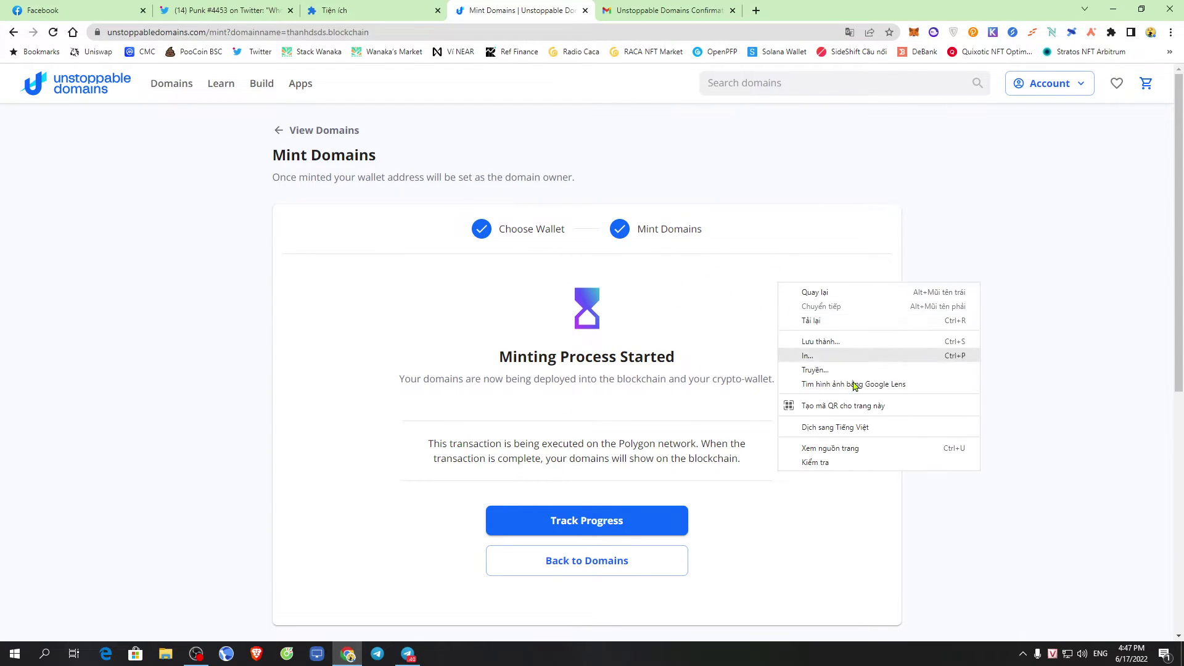
{"action": "left_click", "coordinate": [875, 428]}
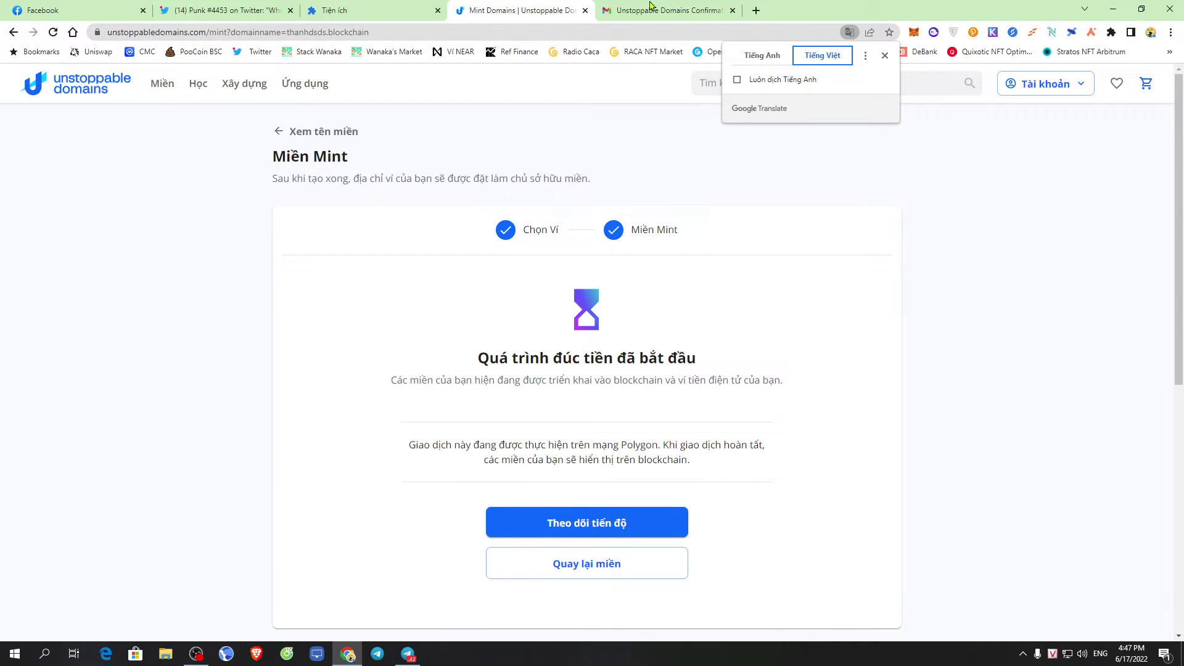
{"action": "left_click", "coordinate": [856, 218]}
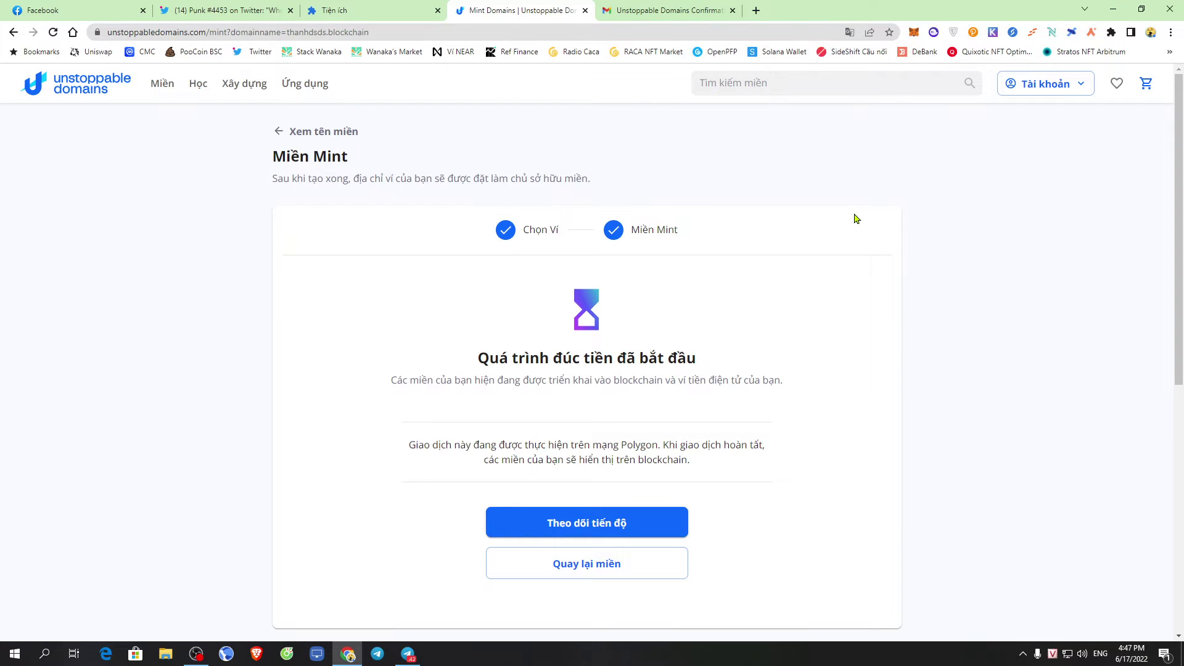
Revert the page to English and open a new browser tab
{"action": "right_click", "coordinate": [807, 271]}
{"action": "left_click", "coordinate": [851, 415]}
{"action": "left_click", "coordinate": [738, 55]}
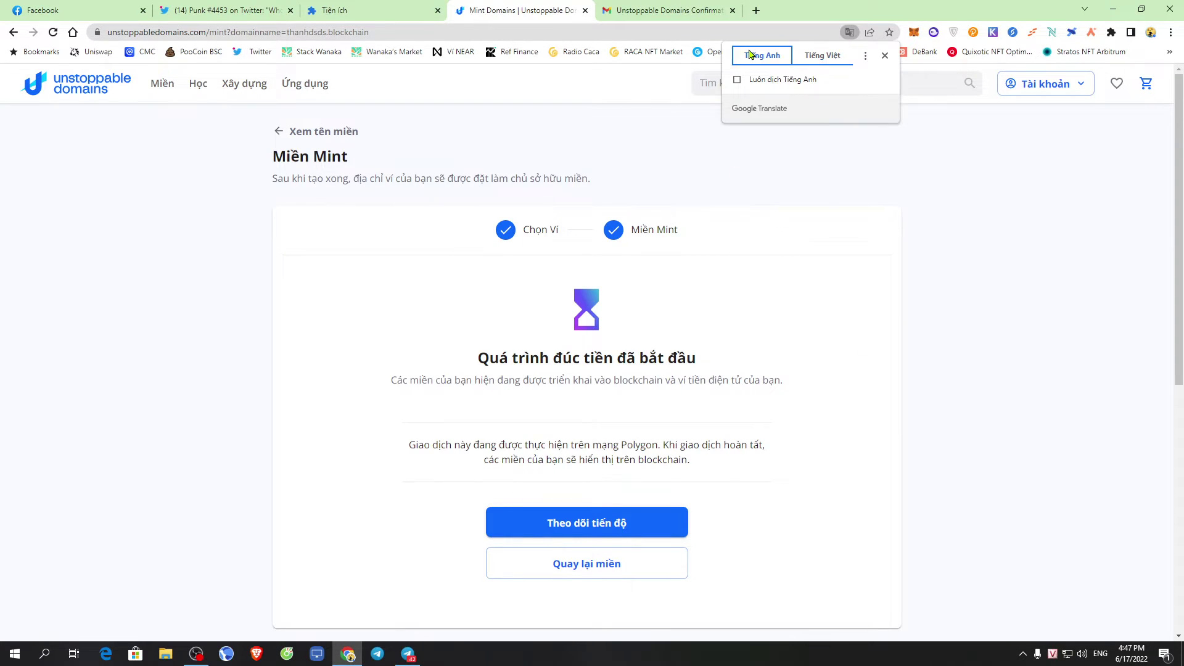
{"action": "left_click", "coordinate": [756, 10]}
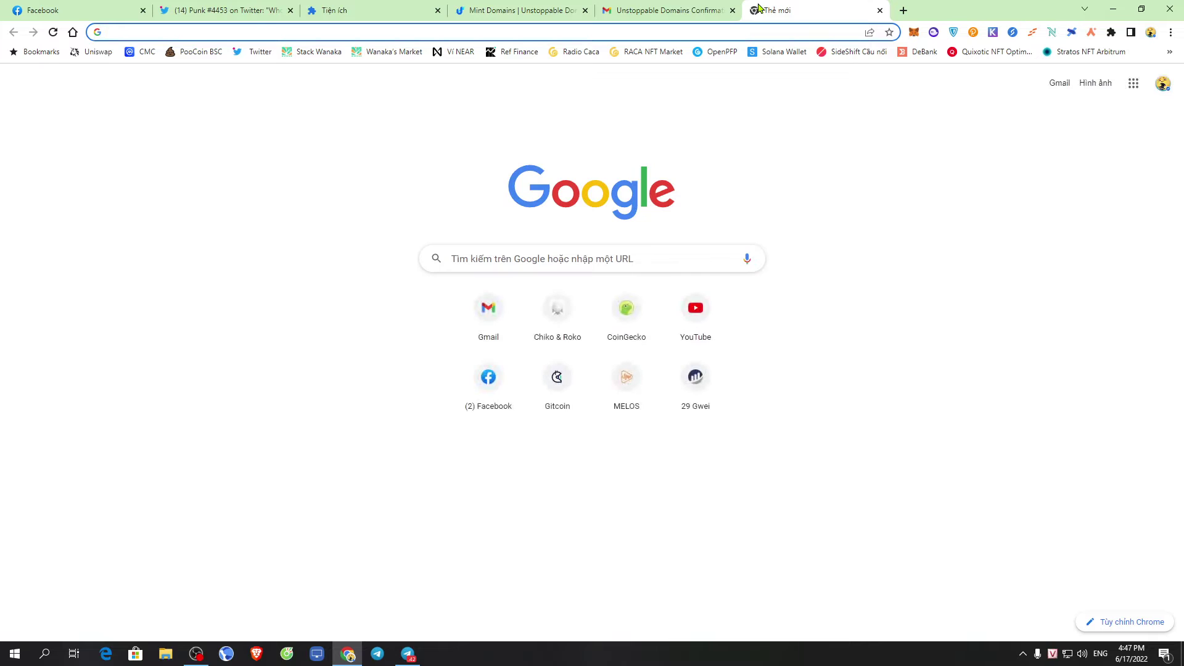
Go to opensea.io, open Profile, and connect the MetaMask account to OpenSea
{"action": "type", "text": "opensea.io"}
{"action": "key", "text": "Return"}
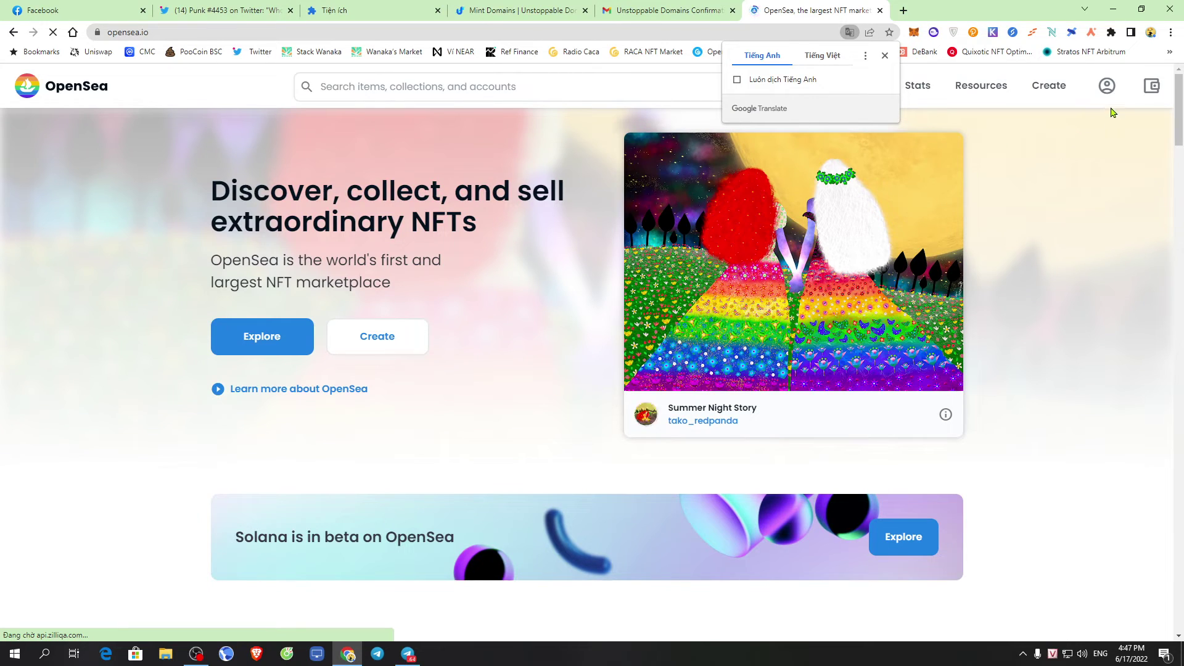
{"action": "left_click", "coordinate": [1106, 86]}
{"action": "mouse_move", "coordinate": [1107, 88]}
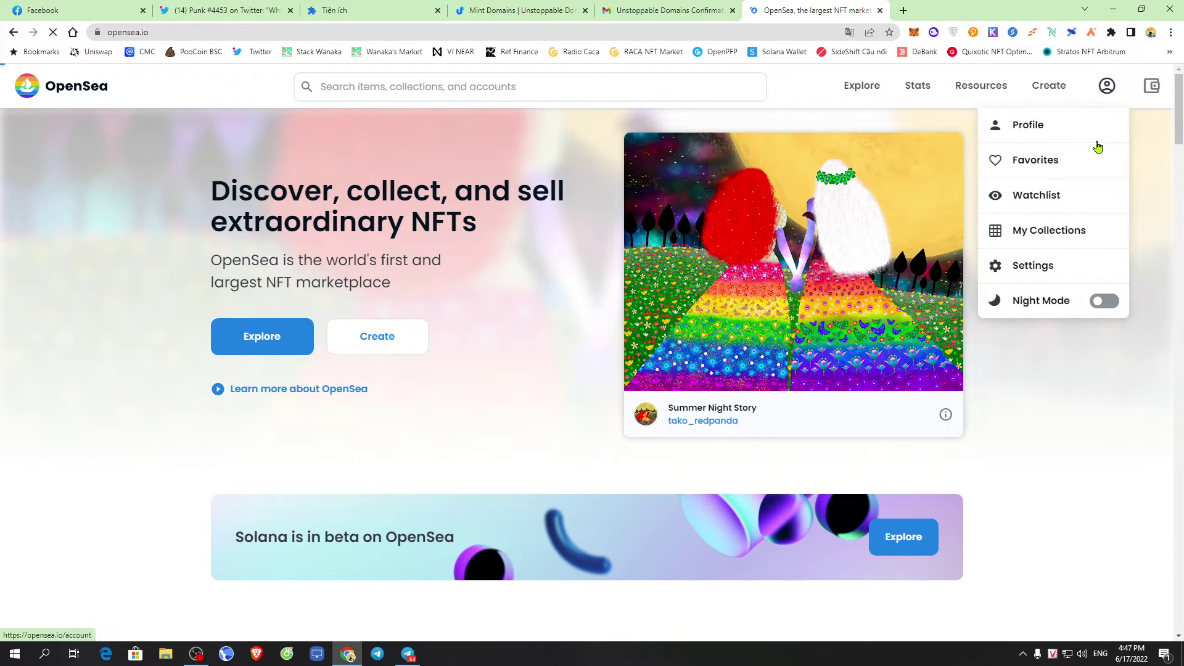
{"action": "left_click", "coordinate": [1061, 130]}
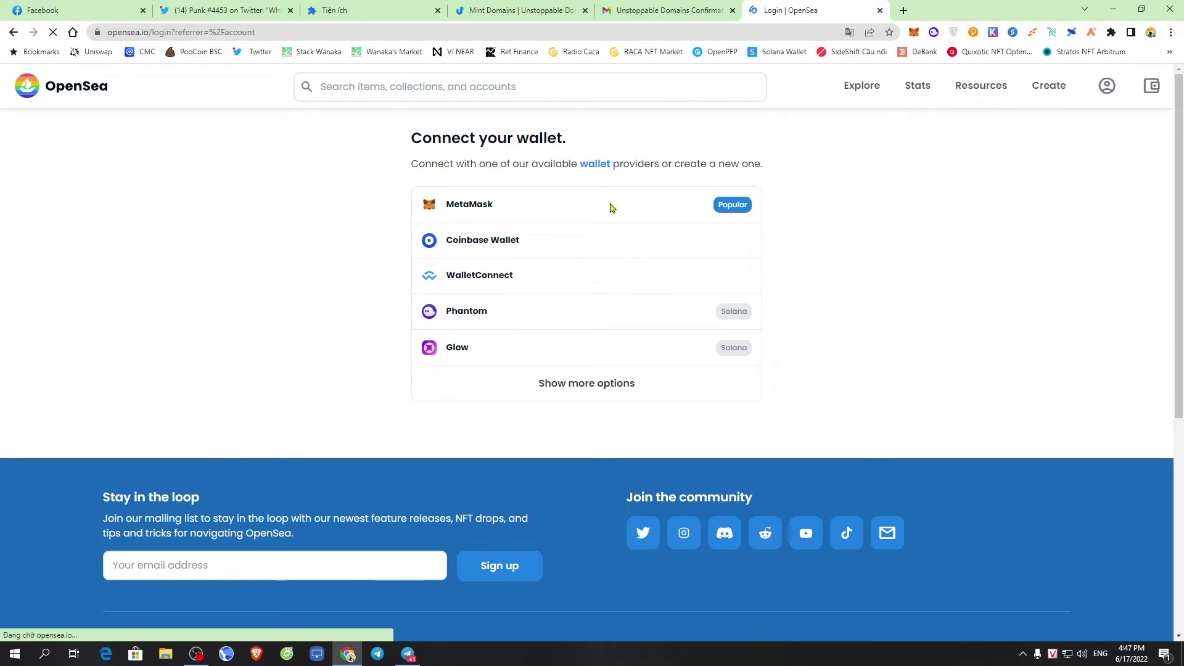
{"action": "left_click", "coordinate": [595, 207]}
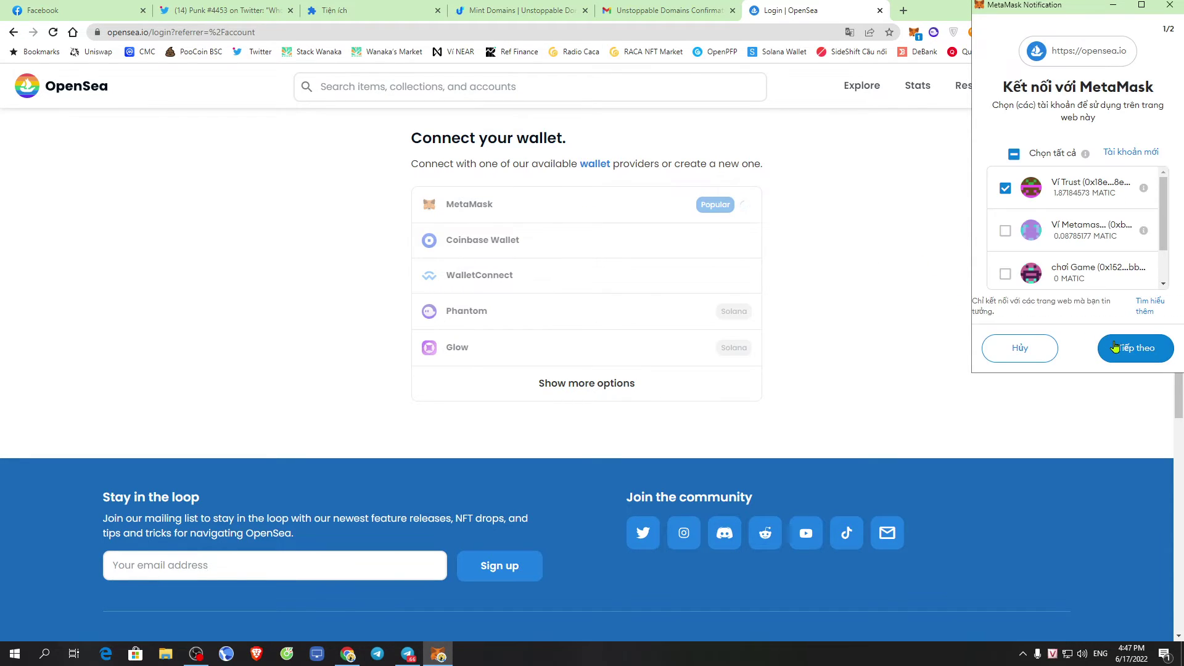
{"action": "left_click", "coordinate": [1125, 349]}
{"action": "left_click", "coordinate": [1125, 349]}
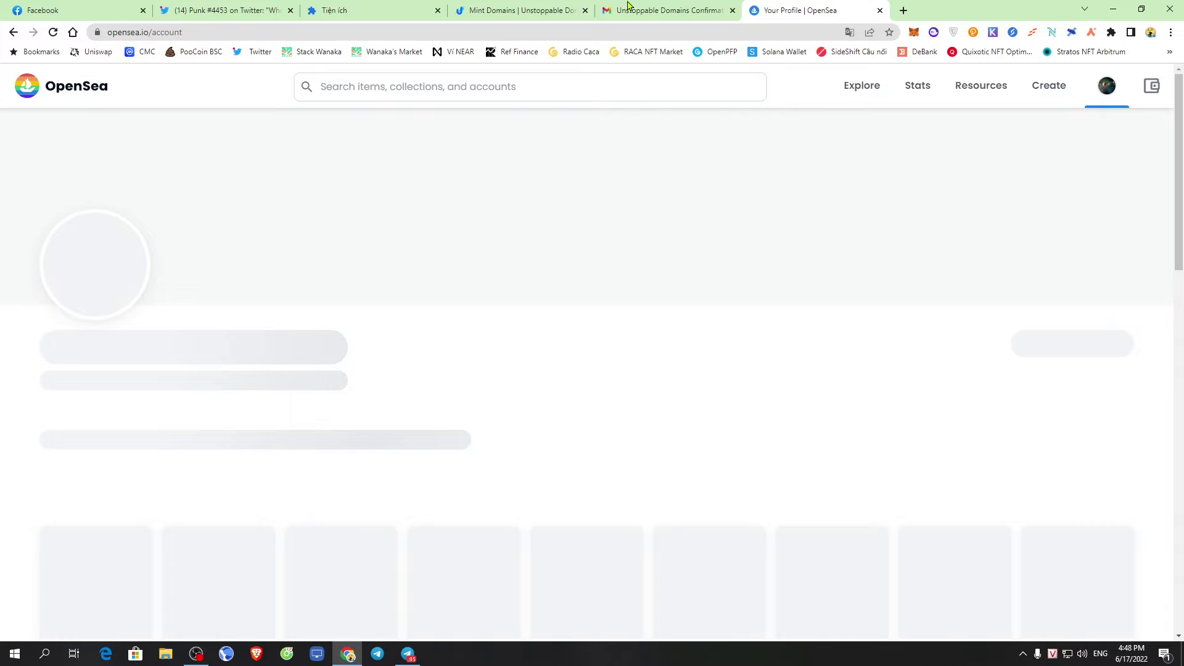
Open the 51295891 Unstoppable Domains NFT from the OpenSea Collected grid and browse its page
{"action": "left_click", "coordinate": [532, 6]}
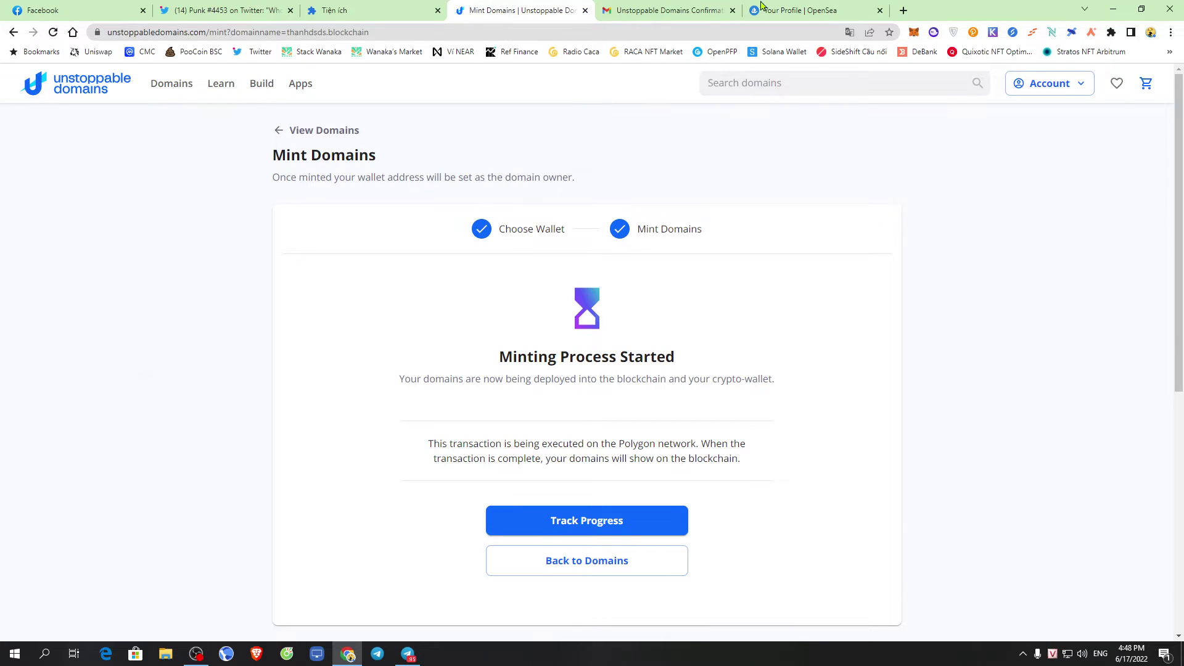
{"action": "left_click", "coordinate": [760, 8]}
{"action": "scroll", "coordinate": [619, 367], "scroll_direction": "down", "scroll_amount": 5}
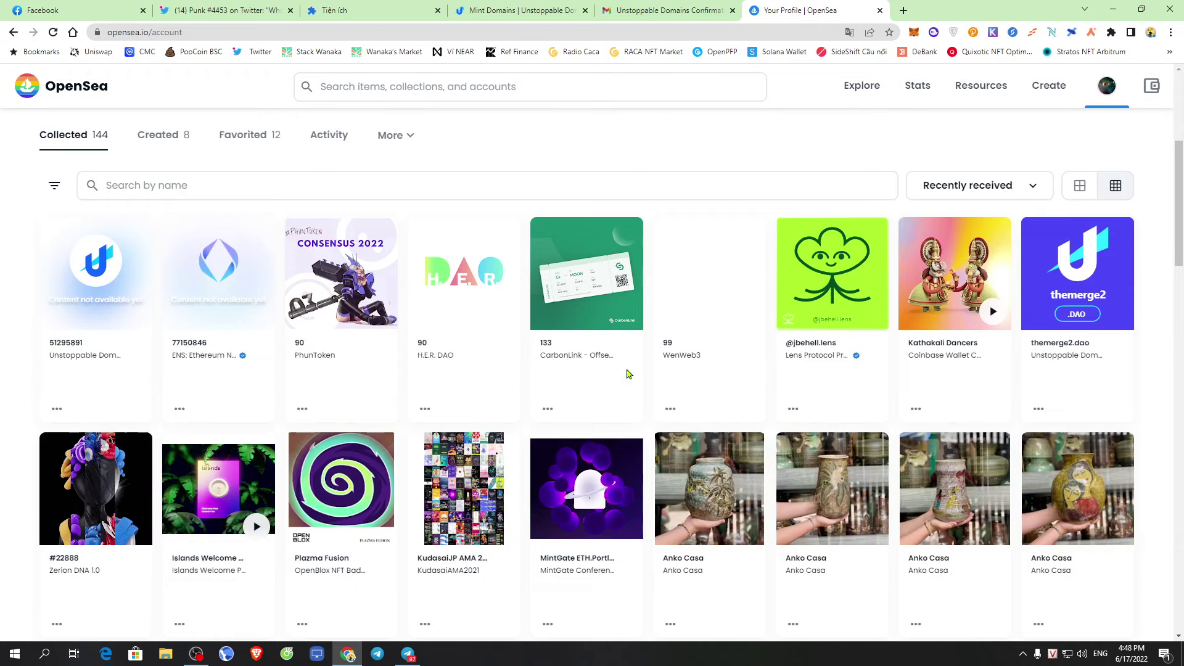
{"action": "left_click", "coordinate": [110, 365]}
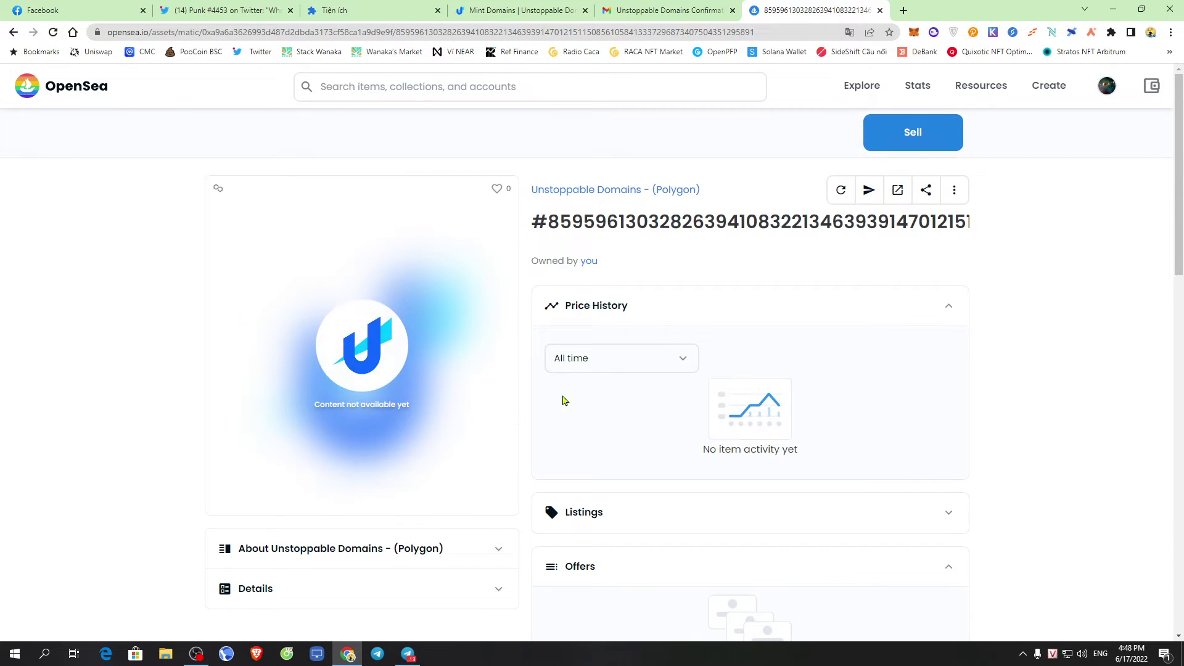
{"action": "scroll", "coordinate": [587, 404], "scroll_direction": "down", "scroll_amount": 3}
{"action": "scroll", "coordinate": [587, 403], "scroll_direction": "down", "scroll_amount": 3}
{"action": "scroll", "coordinate": [536, 376], "scroll_direction": "up", "scroll_amount": 3}
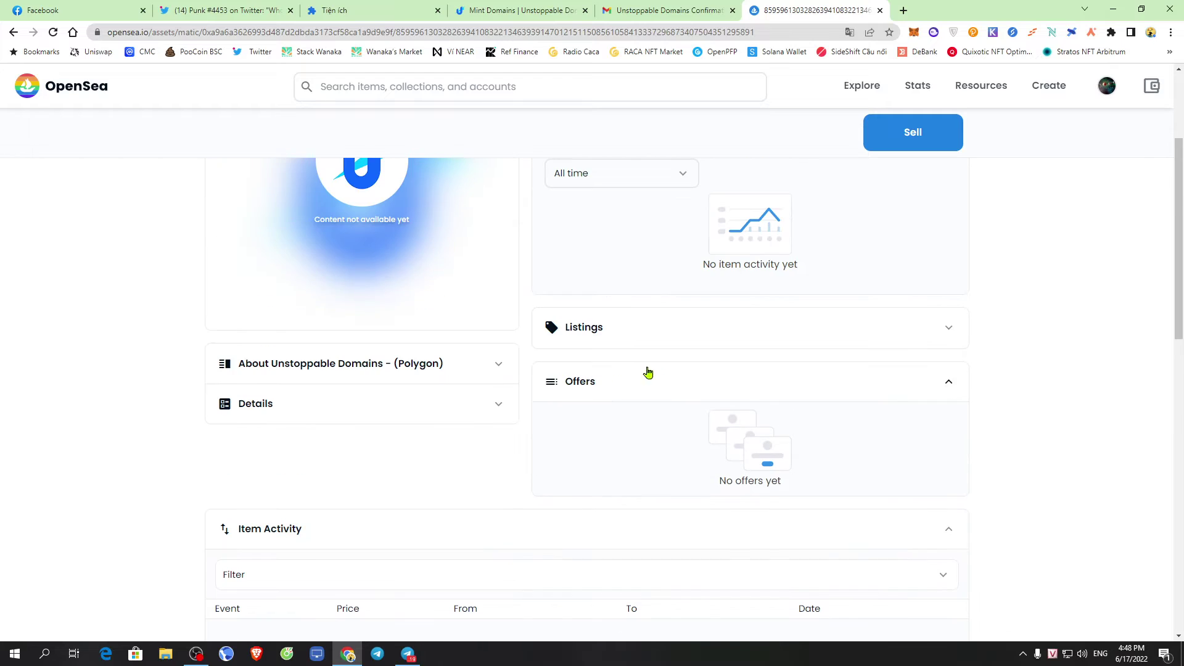
{"action": "scroll", "coordinate": [1018, 296], "scroll_direction": "up", "scroll_amount": 3}
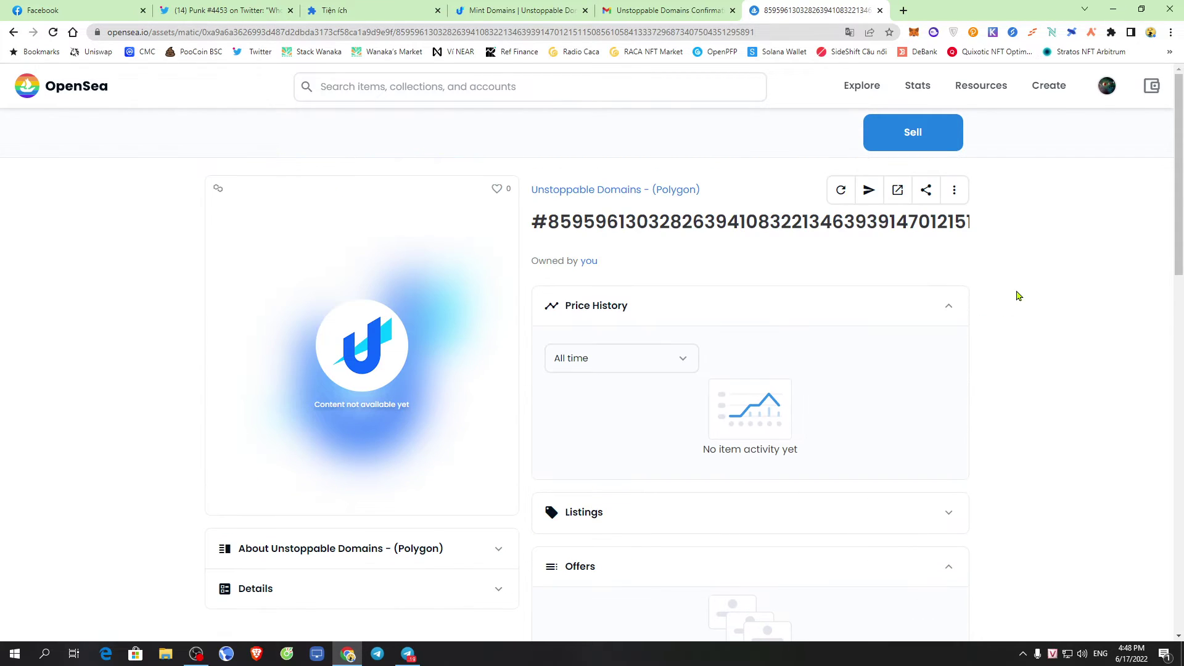
Briefly check Telegram, then start listing the NFT for sale
{"action": "left_click", "coordinate": [407, 654]}
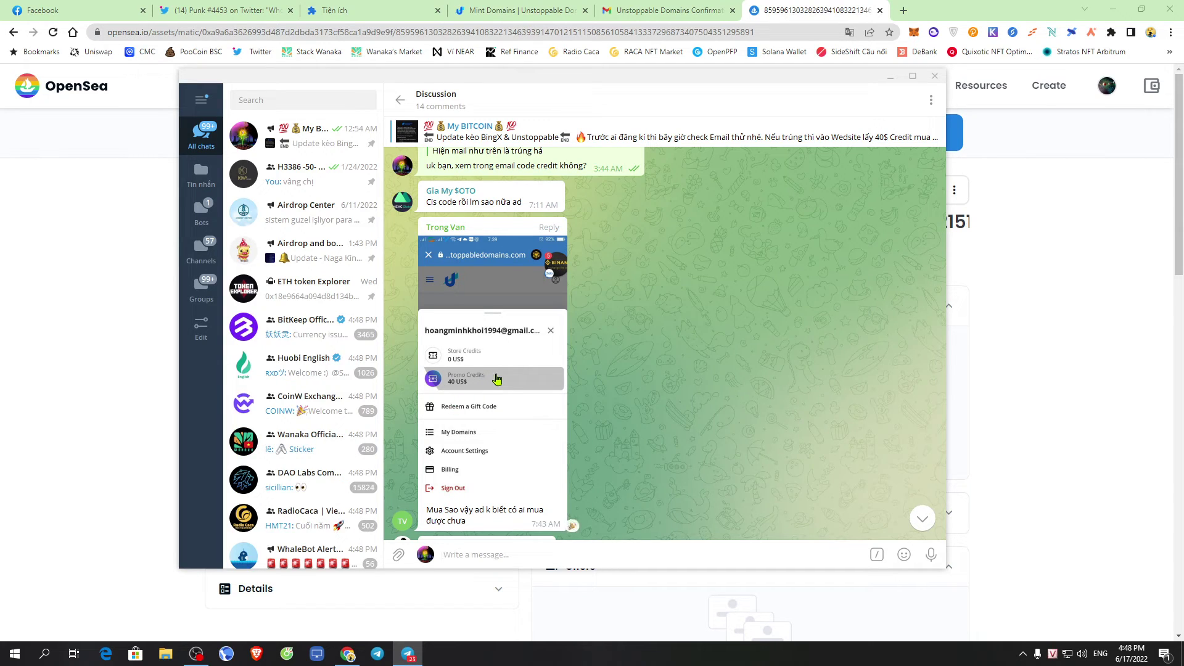
{"action": "left_click", "coordinate": [1013, 304]}
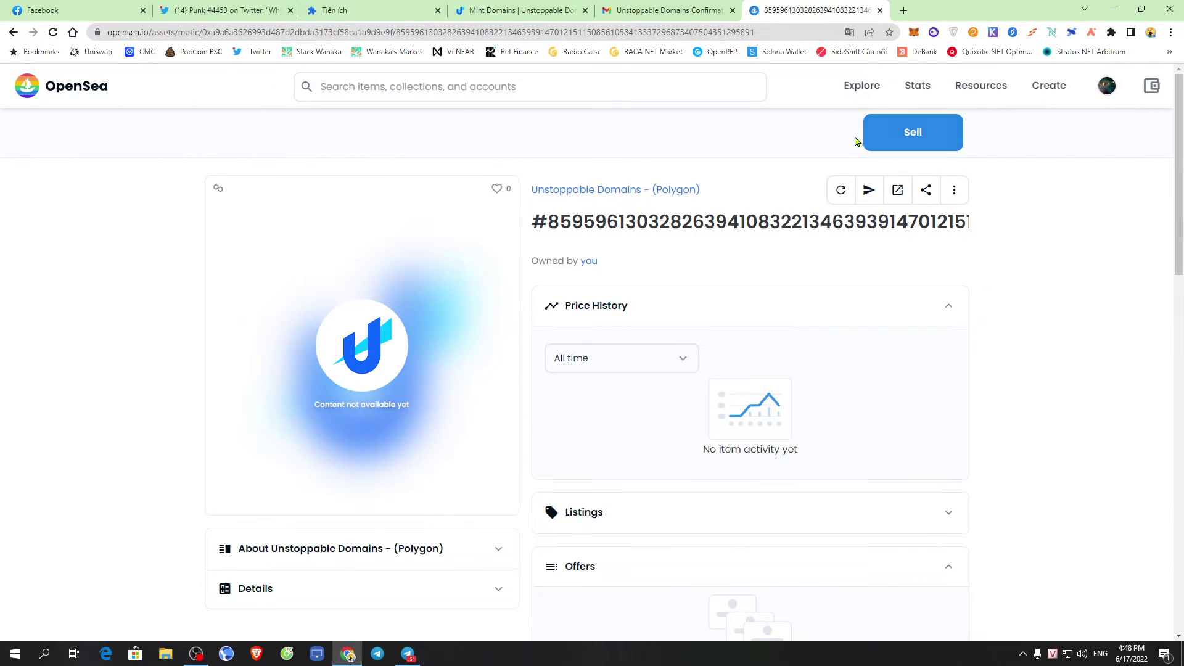
{"action": "left_click", "coordinate": [913, 136]}
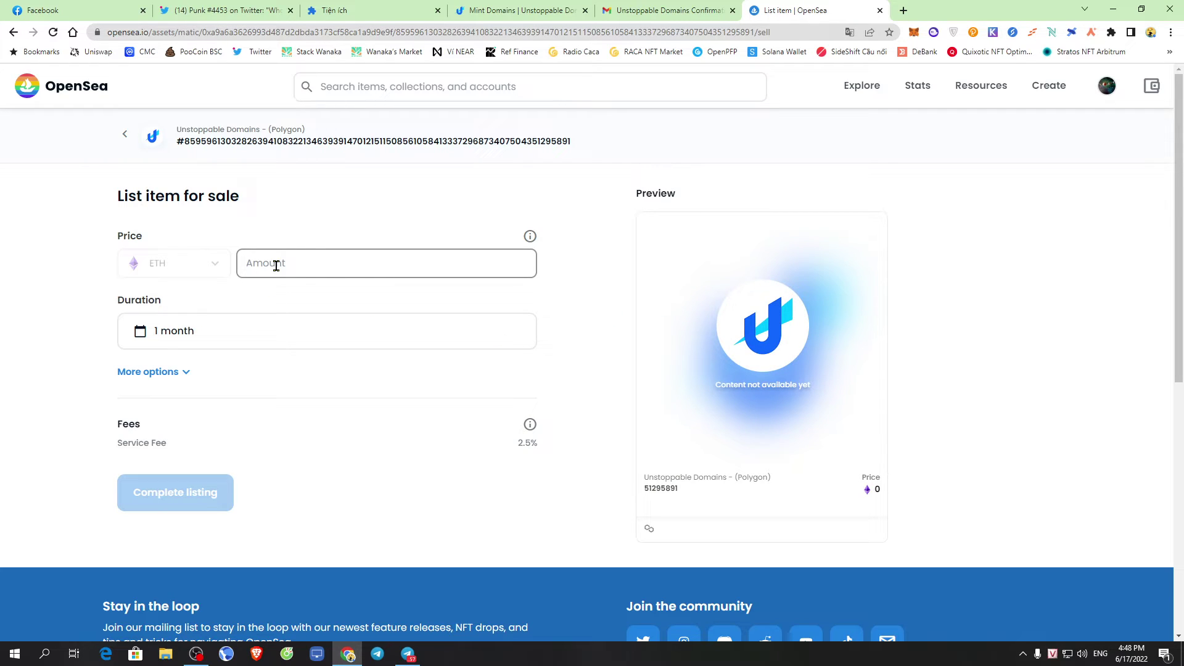
Enter a listing price of 0.04 ETH
{"action": "left_click", "coordinate": [276, 265]}
{"action": "type", "text": "0.1"}
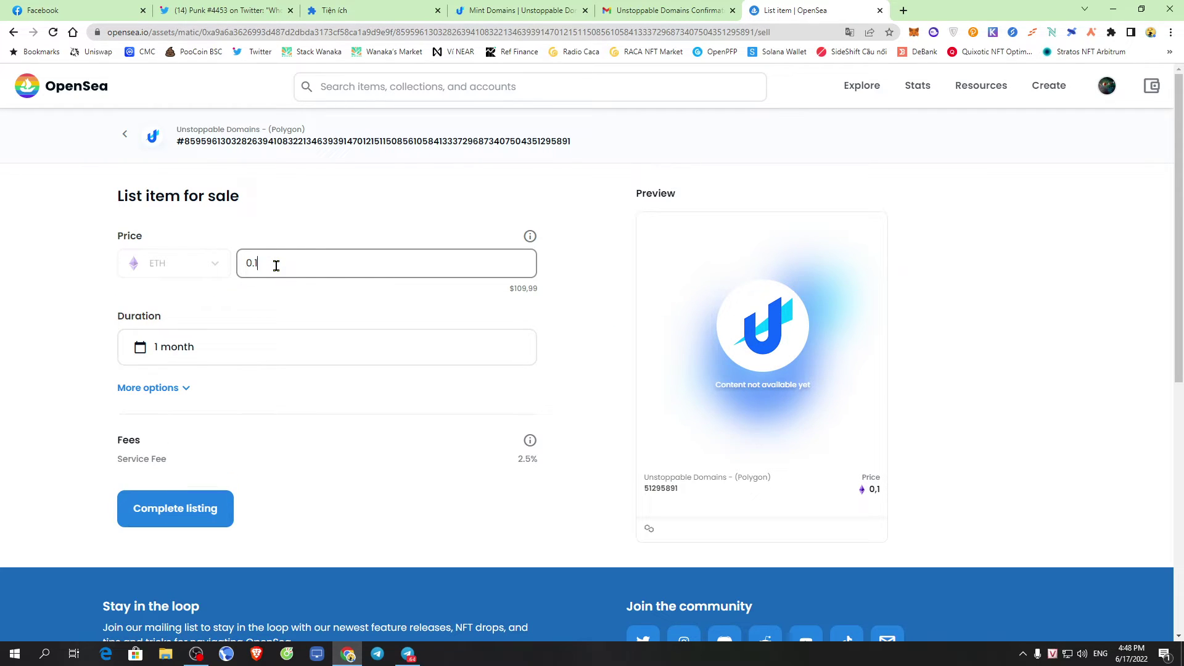
{"action": "key", "text": "BackSpace"}
{"action": "type", "text": "04"}
{"action": "left_click_drag", "start_coordinate": [503, 303], "coordinate": [586, 293]}
{"action": "left_click", "coordinate": [266, 259]}
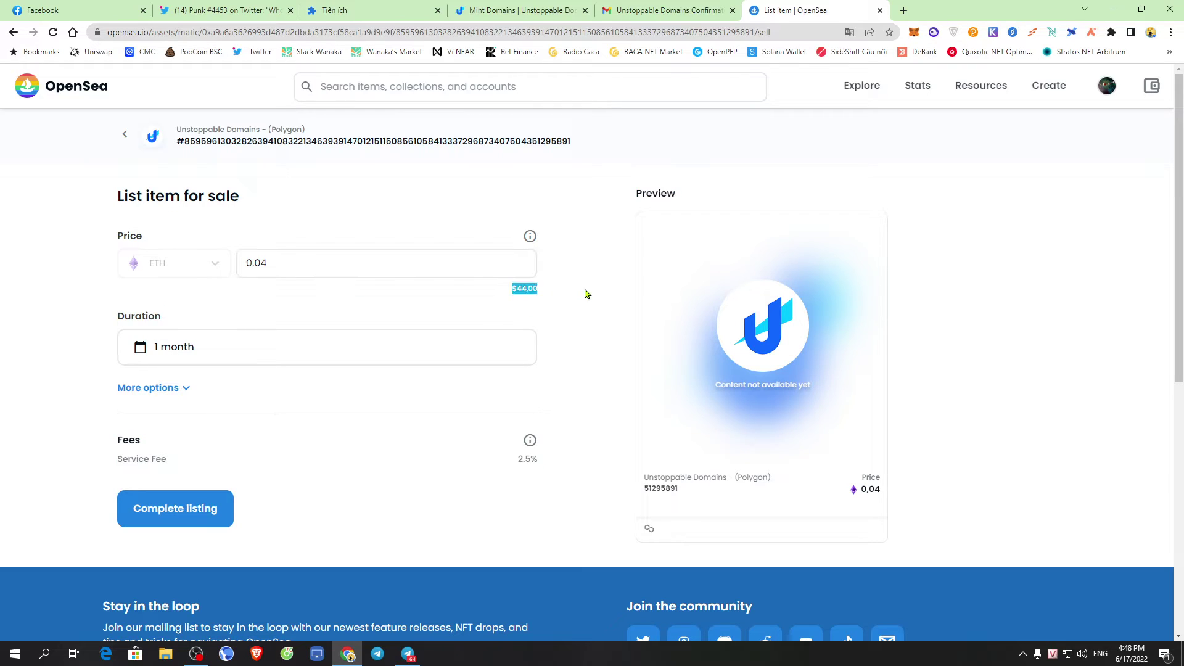
{"action": "left_click", "coordinate": [608, 294]}
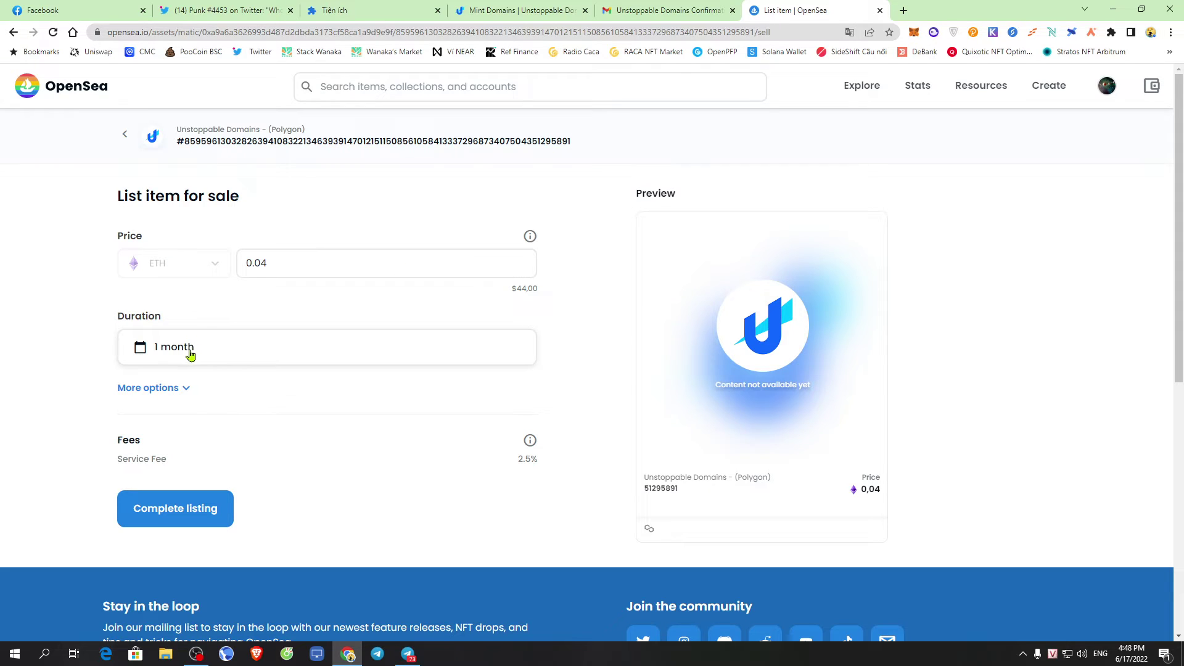
Keep the 1-month listing duration and go back to the OpenSea profile without listing
{"action": "left_click", "coordinate": [191, 355]}
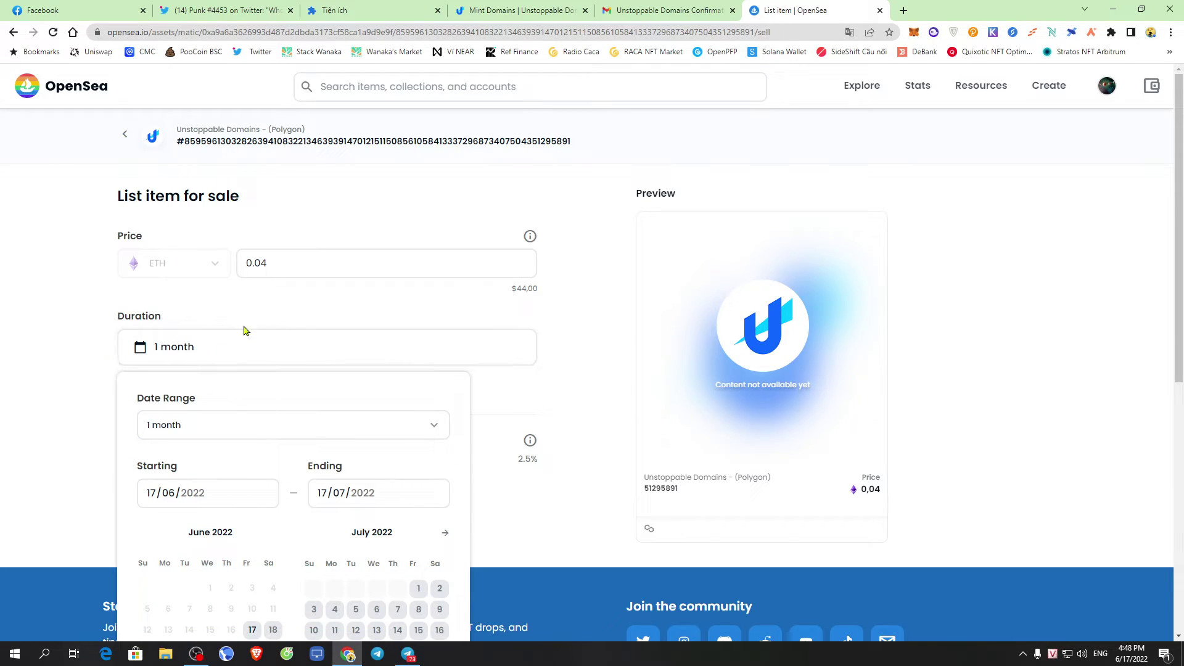
{"action": "left_click", "coordinate": [256, 295]}
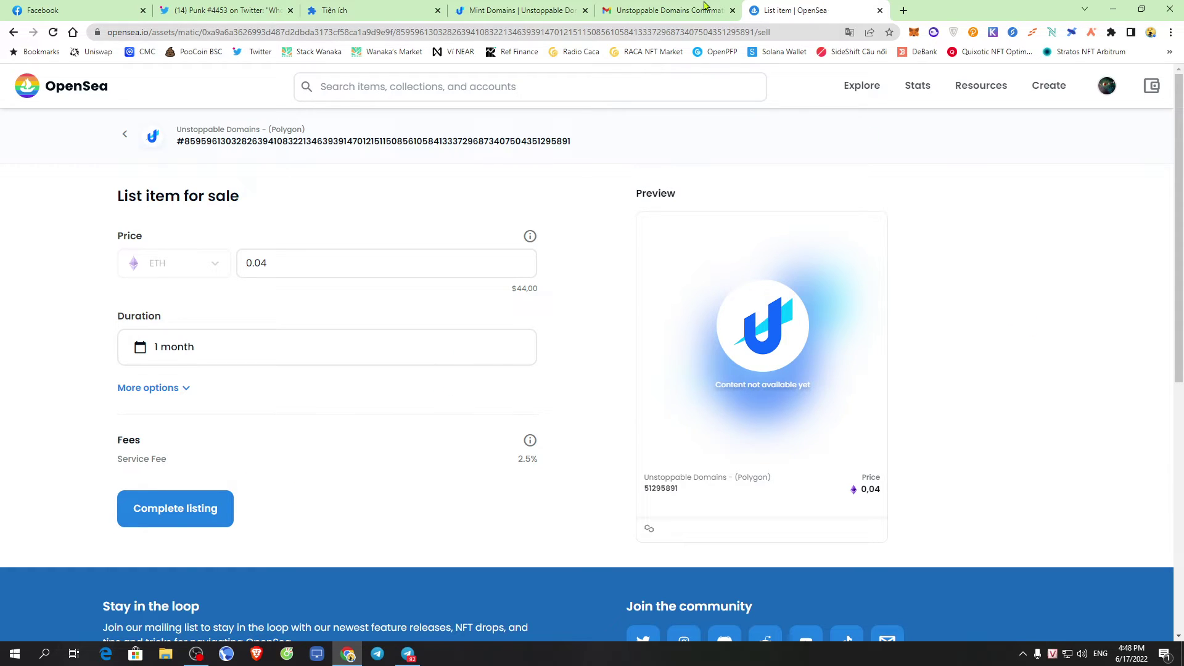
{"action": "left_click", "coordinate": [1113, 93]}
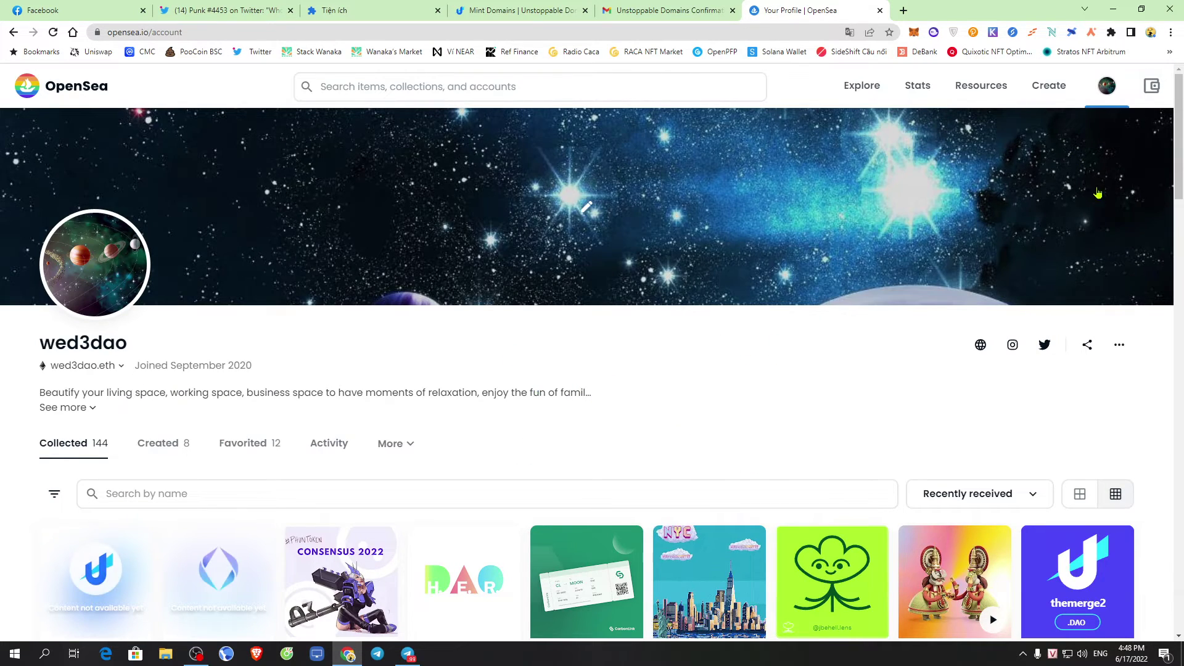
{"action": "scroll", "coordinate": [793, 391], "scroll_direction": "down", "scroll_amount": 3}
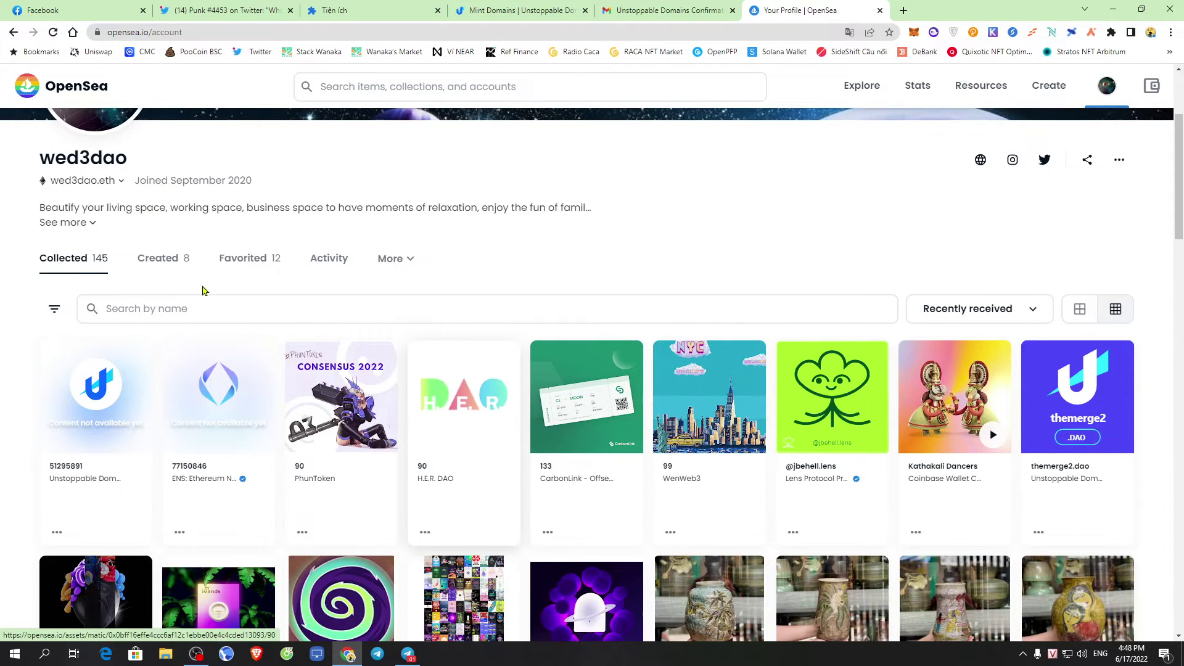
{"action": "left_click", "coordinate": [399, 261]}
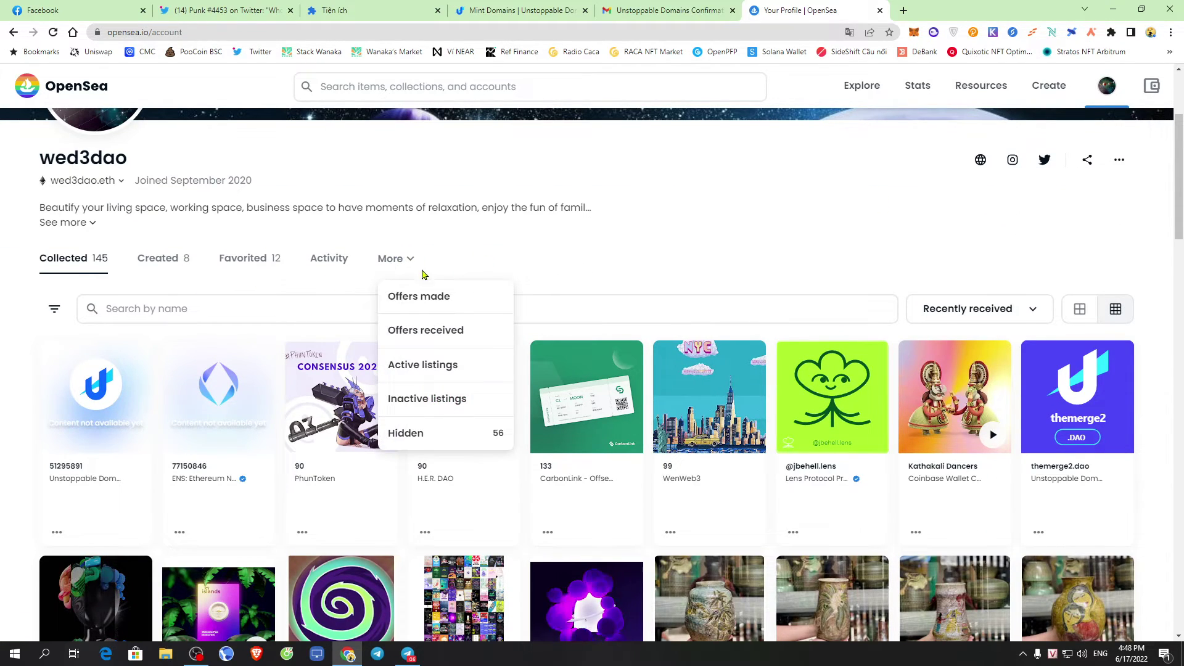
{"action": "left_click", "coordinate": [427, 441]}
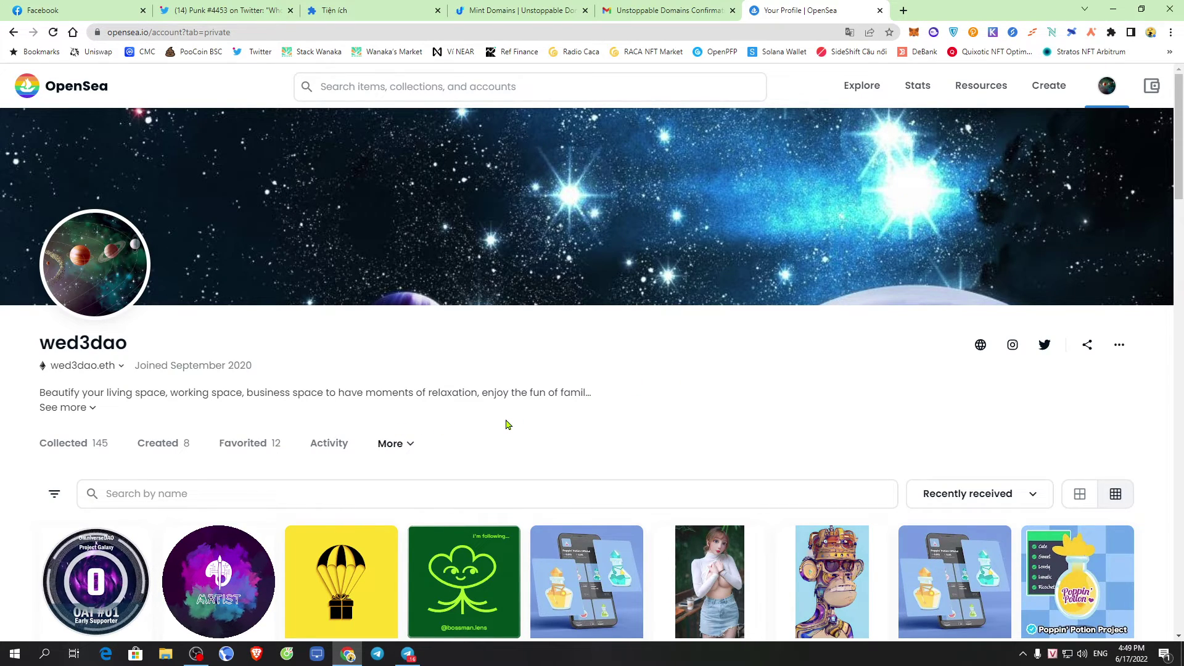
{"action": "scroll", "coordinate": [512, 424], "scroll_direction": "down", "scroll_amount": 10}
{"action": "scroll", "coordinate": [537, 427], "scroll_direction": "up", "scroll_amount": 9}
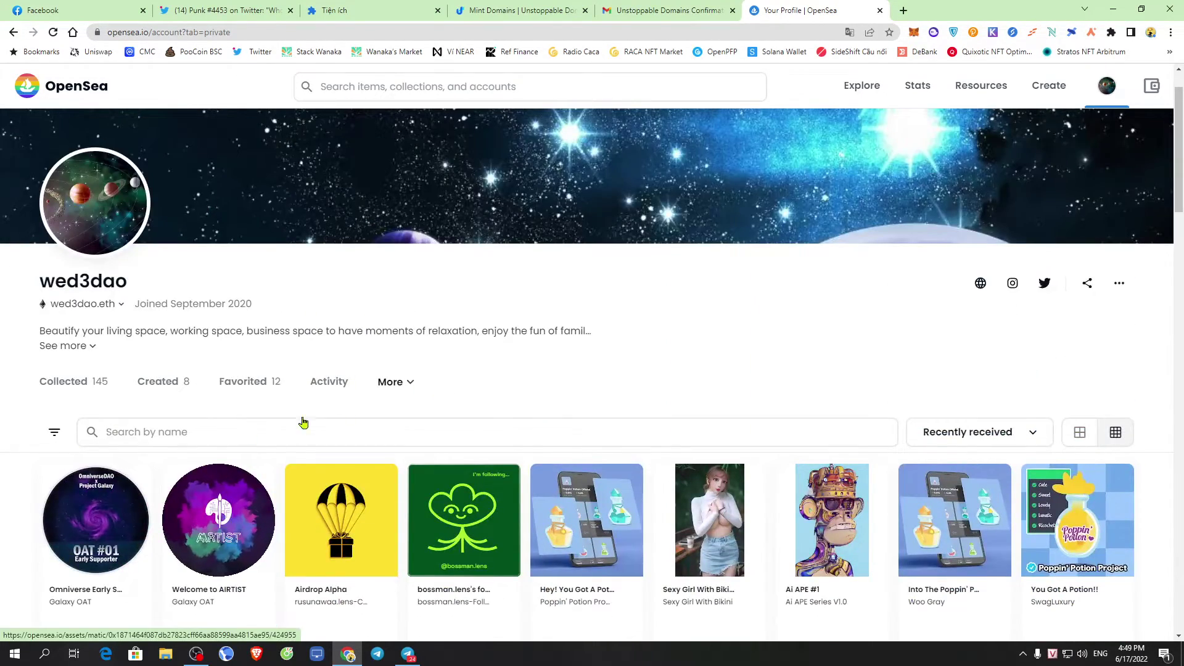
{"action": "scroll", "coordinate": [370, 413], "scroll_direction": "up", "scroll_amount": 1}
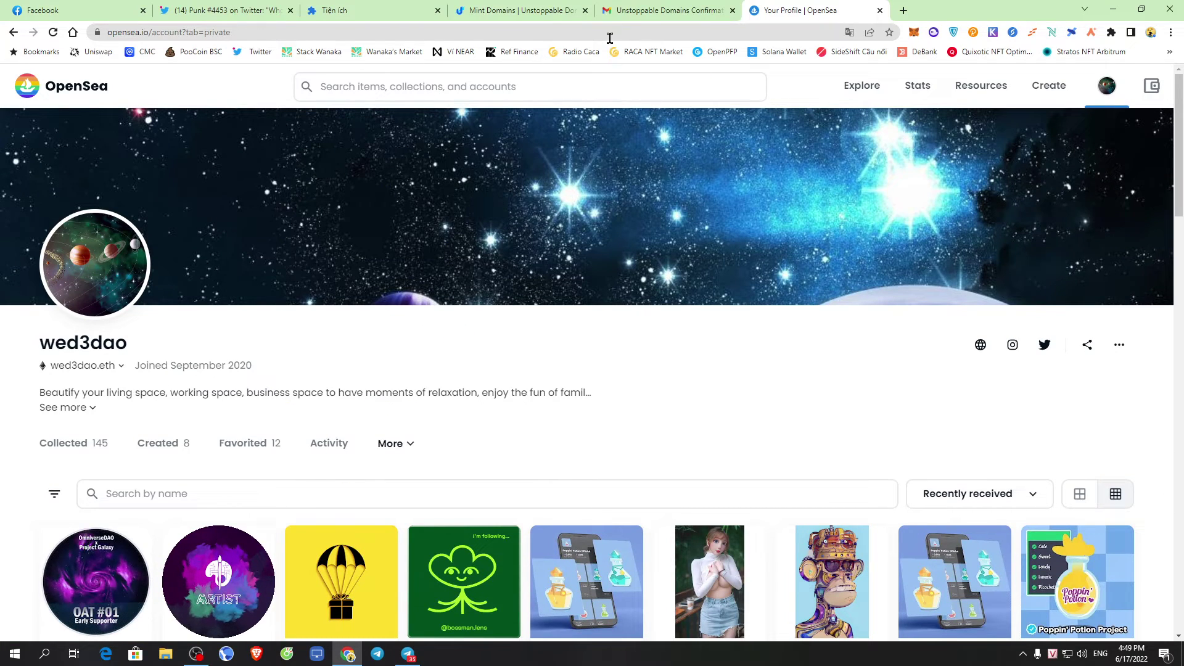
{"action": "left_click", "coordinate": [674, 9]}
{"action": "left_click", "coordinate": [553, 9]}
Track the progress of the pending thanhdsds.blockchain mint transaction
{"action": "scroll", "coordinate": [754, 292], "scroll_direction": "down", "scroll_amount": 5}
{"action": "scroll", "coordinate": [989, 231], "scroll_direction": "up", "scroll_amount": 4}
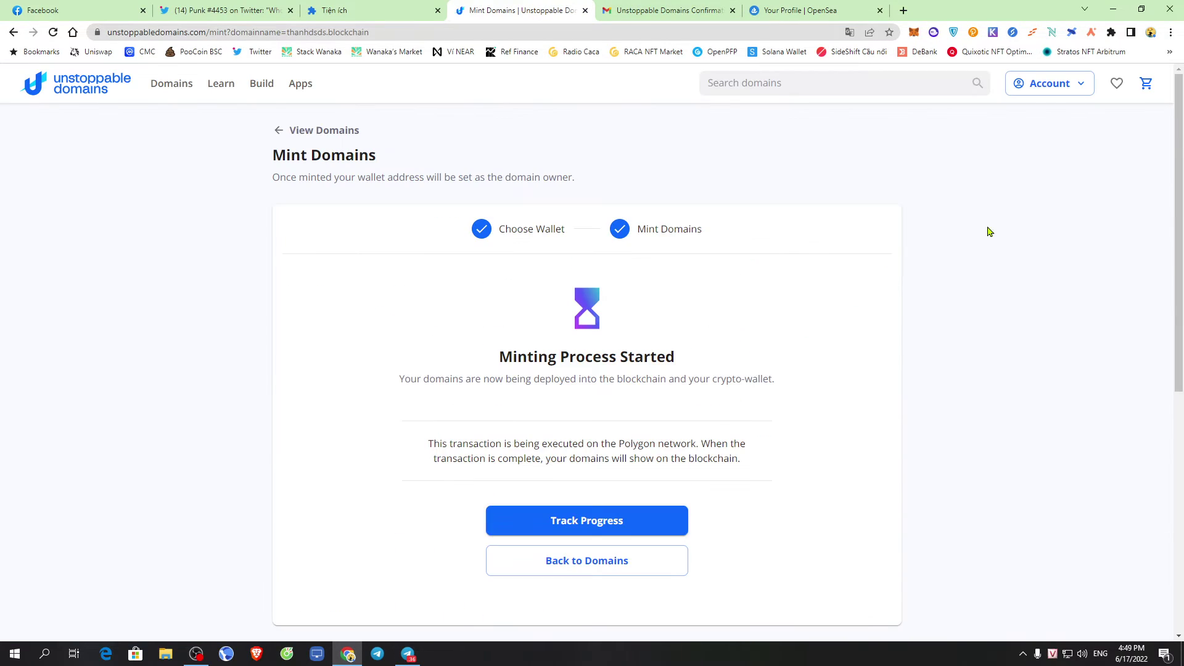
{"action": "left_click", "coordinate": [602, 522]}
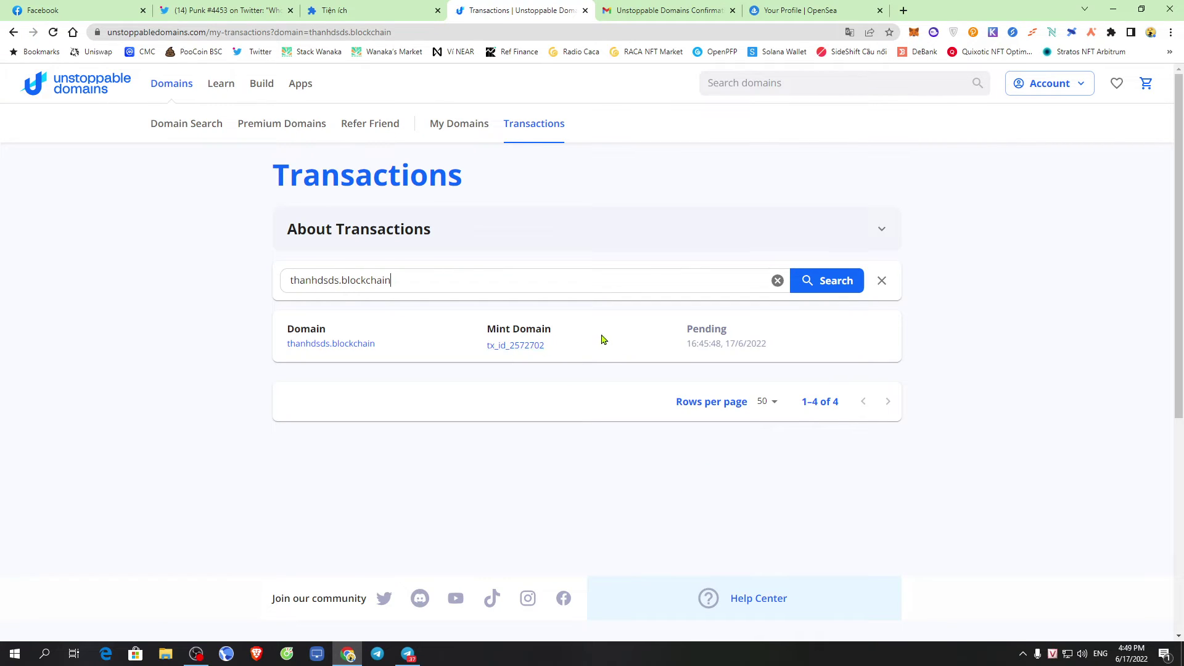
{"action": "double_click", "coordinate": [675, 333]}
{"action": "left_click", "coordinate": [847, 337]}
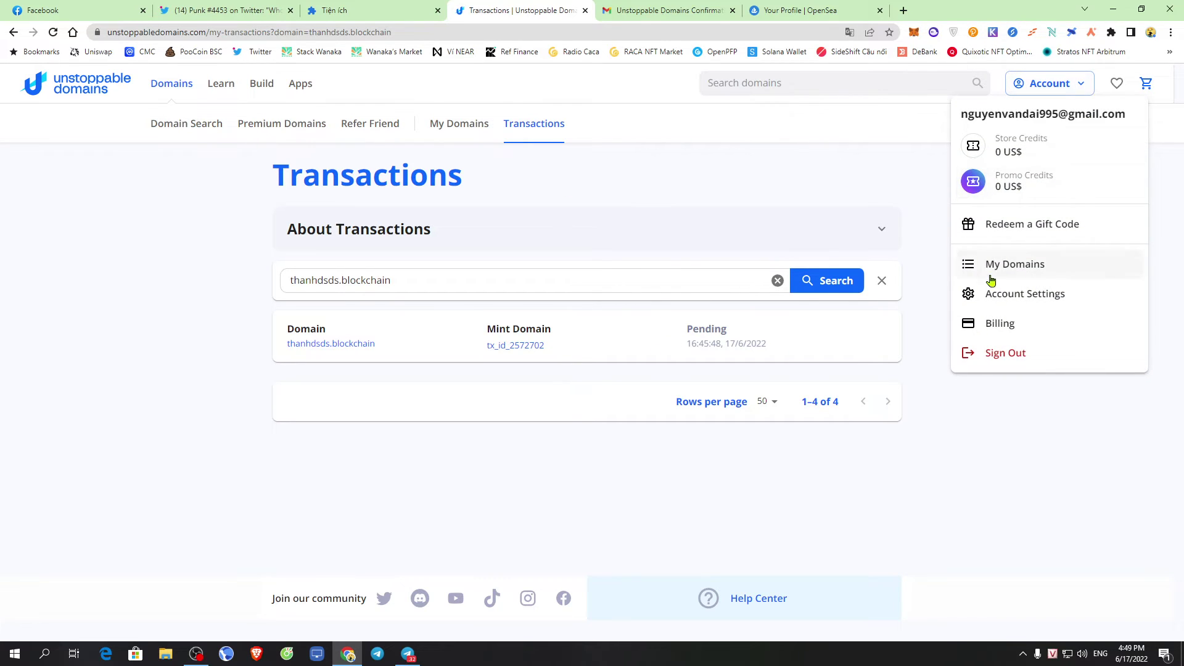
Open 85cventures.x's Manage page from My Domains, then return to the OpenSea profile
{"action": "left_click", "coordinate": [999, 264]}
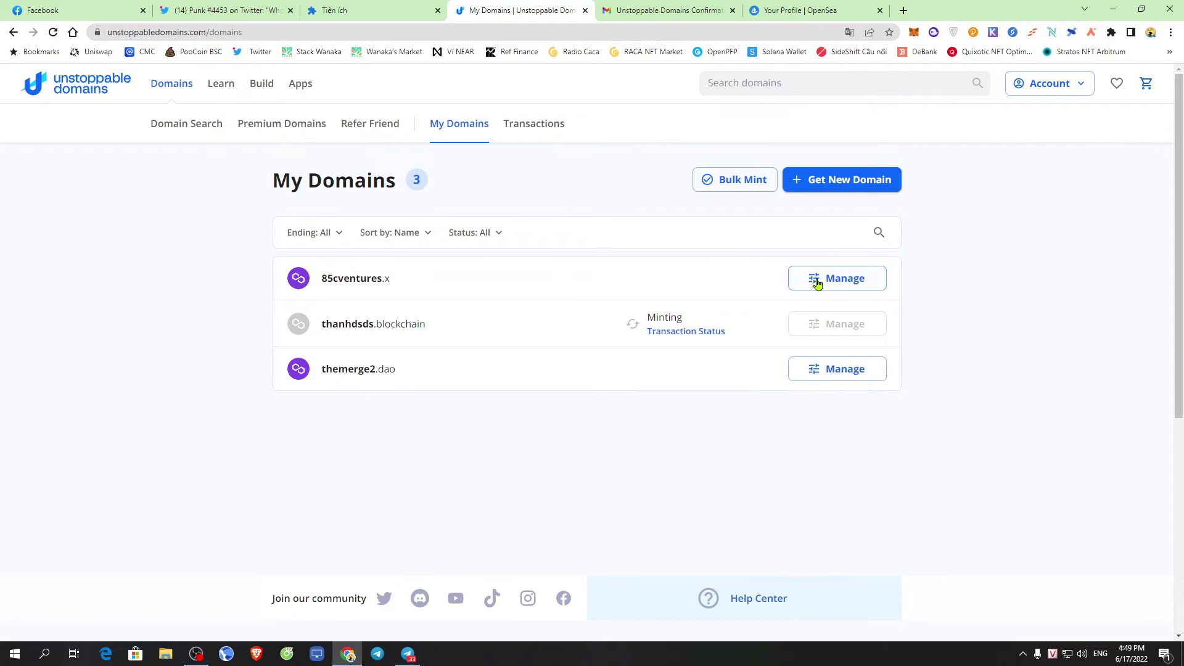
{"action": "left_click", "coordinate": [857, 280]}
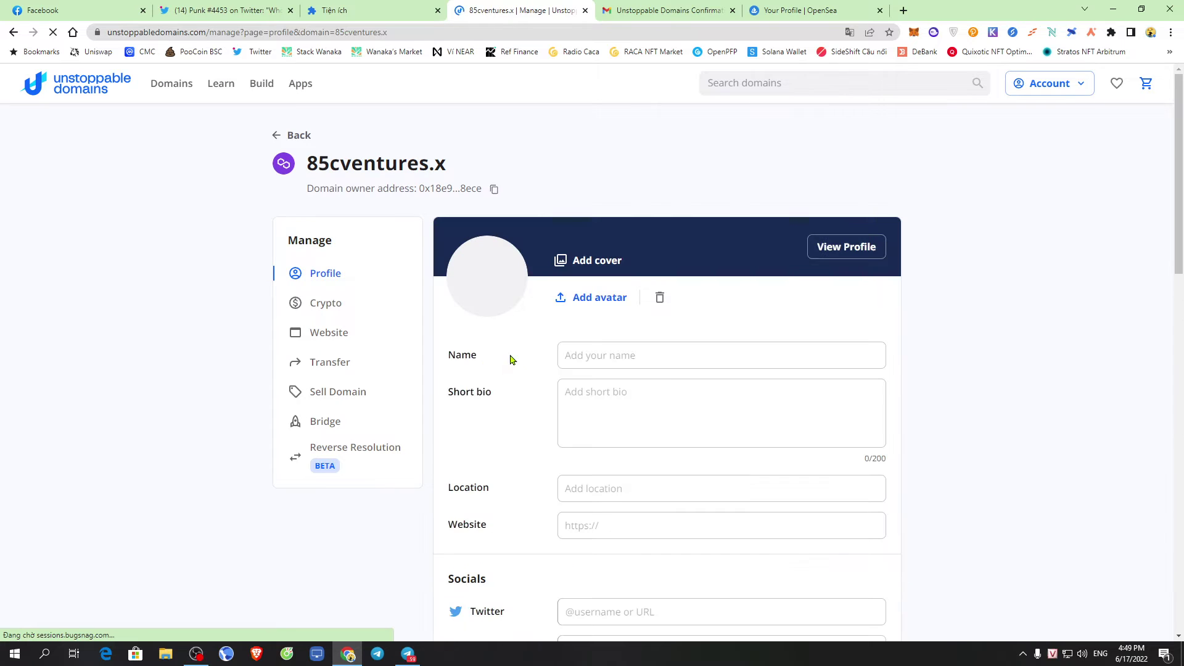
{"action": "scroll", "coordinate": [772, 401], "scroll_direction": "down", "scroll_amount": 7}
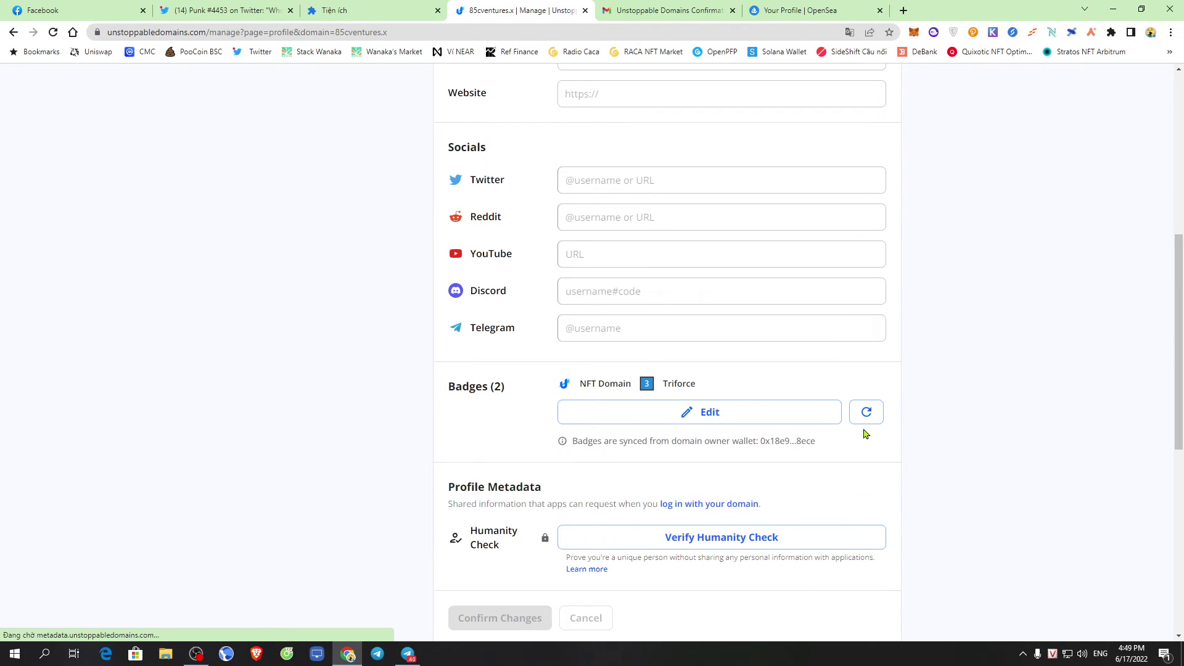
{"action": "scroll", "coordinate": [860, 430], "scroll_direction": "up", "scroll_amount": 7}
{"action": "left_click", "coordinate": [718, 10]}
{"action": "left_click", "coordinate": [803, 10]}
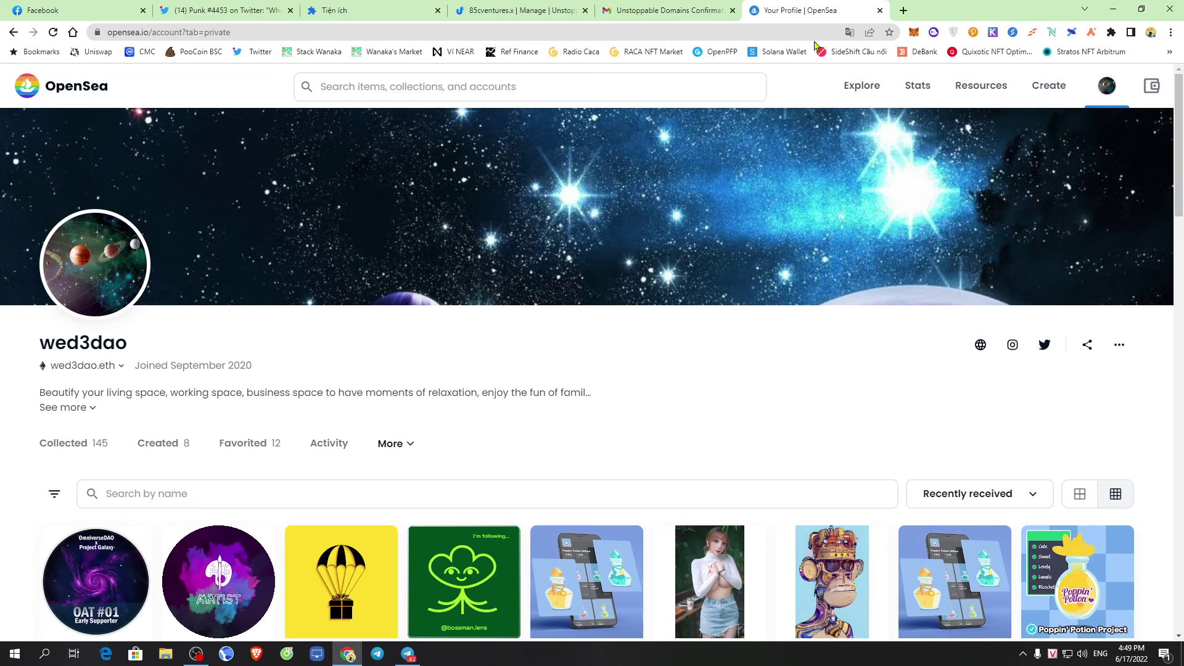
Read the Telegram Discussion thread on promo credits, then hide Telegram and start a blank Chrome tab
{"action": "key", "text": "alt+Tab"}
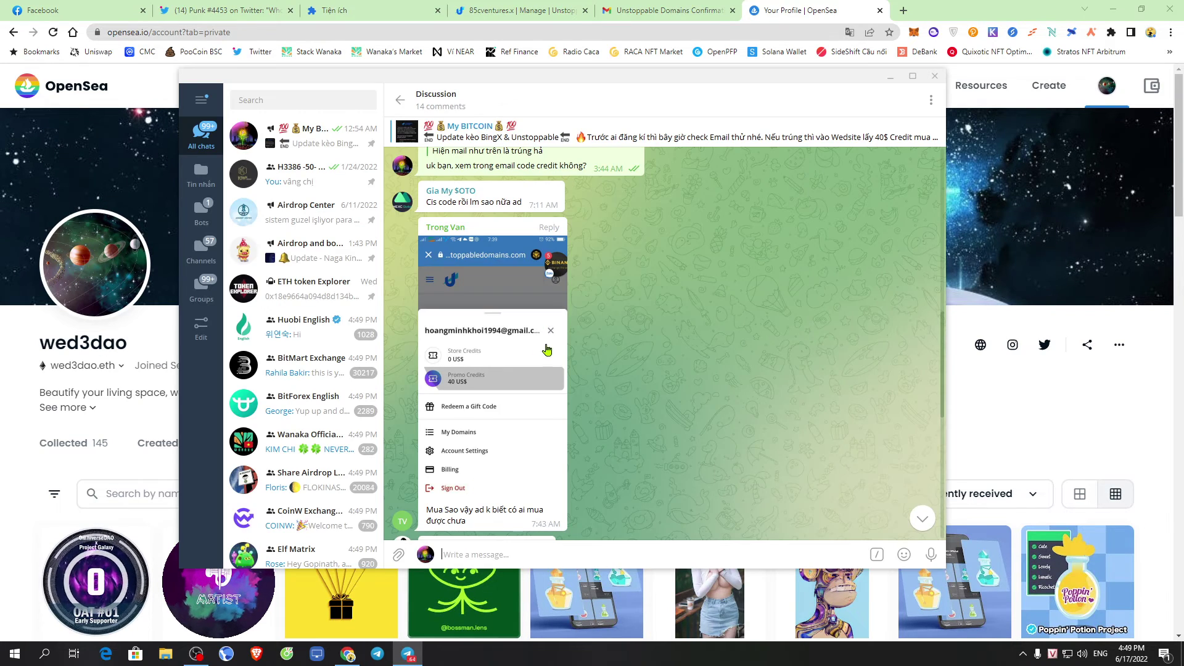
{"action": "scroll", "coordinate": [602, 408], "scroll_direction": "down", "scroll_amount": 5}
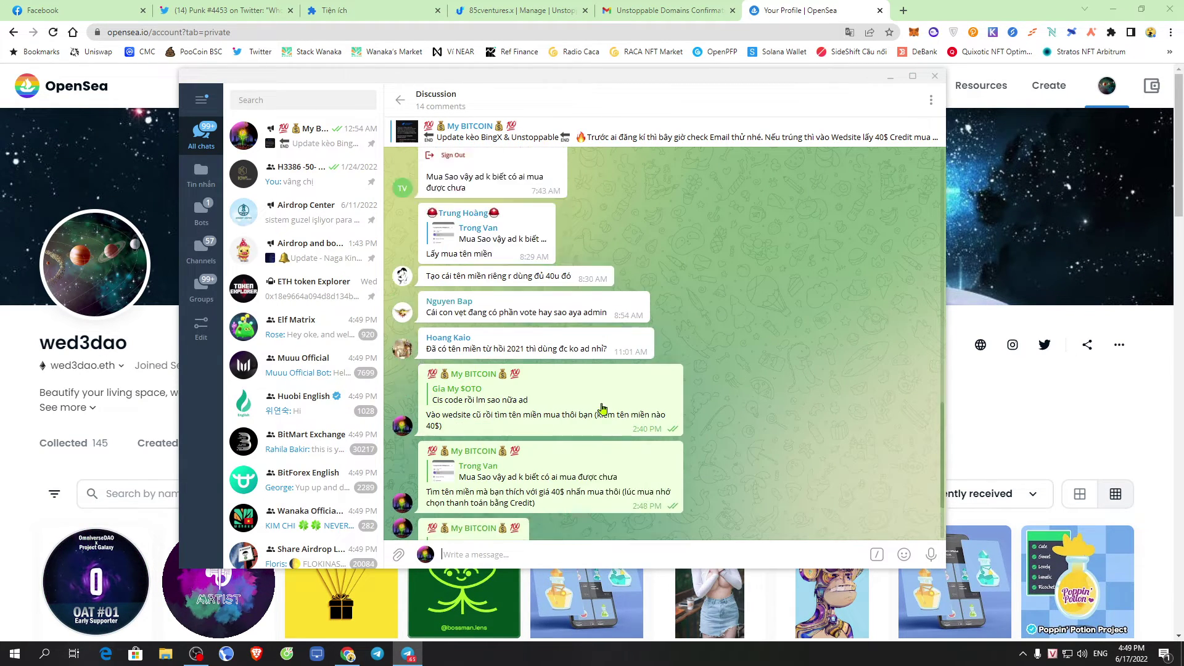
{"action": "key", "text": "Escape"}
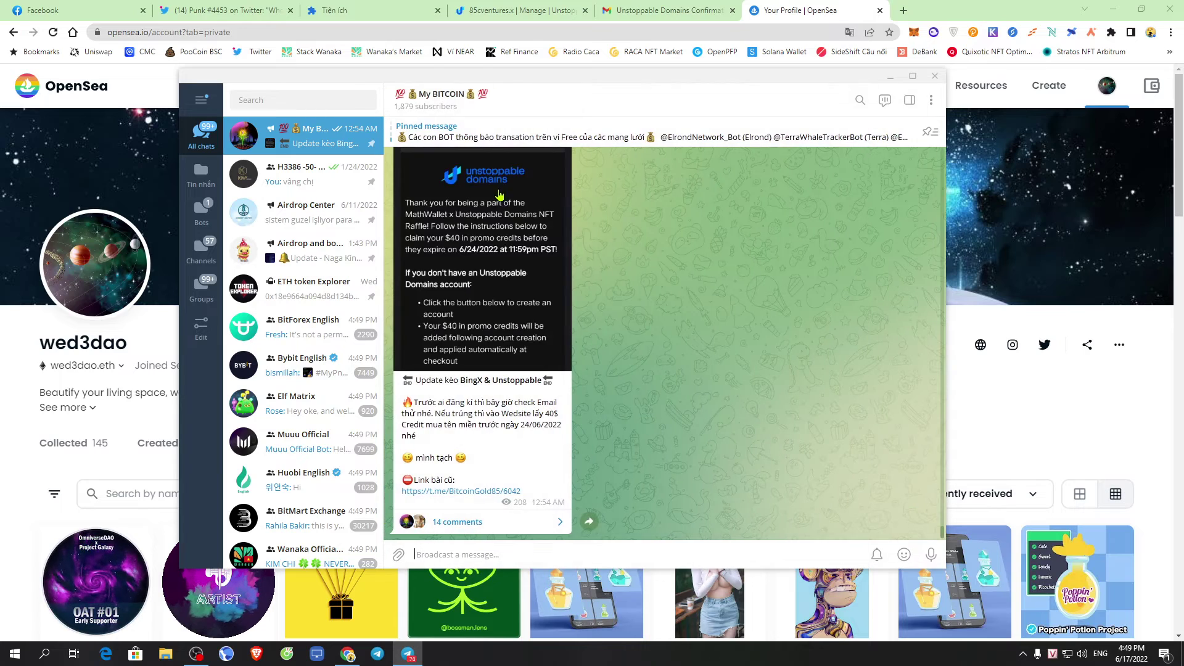
{"action": "left_click", "coordinate": [896, 14]}
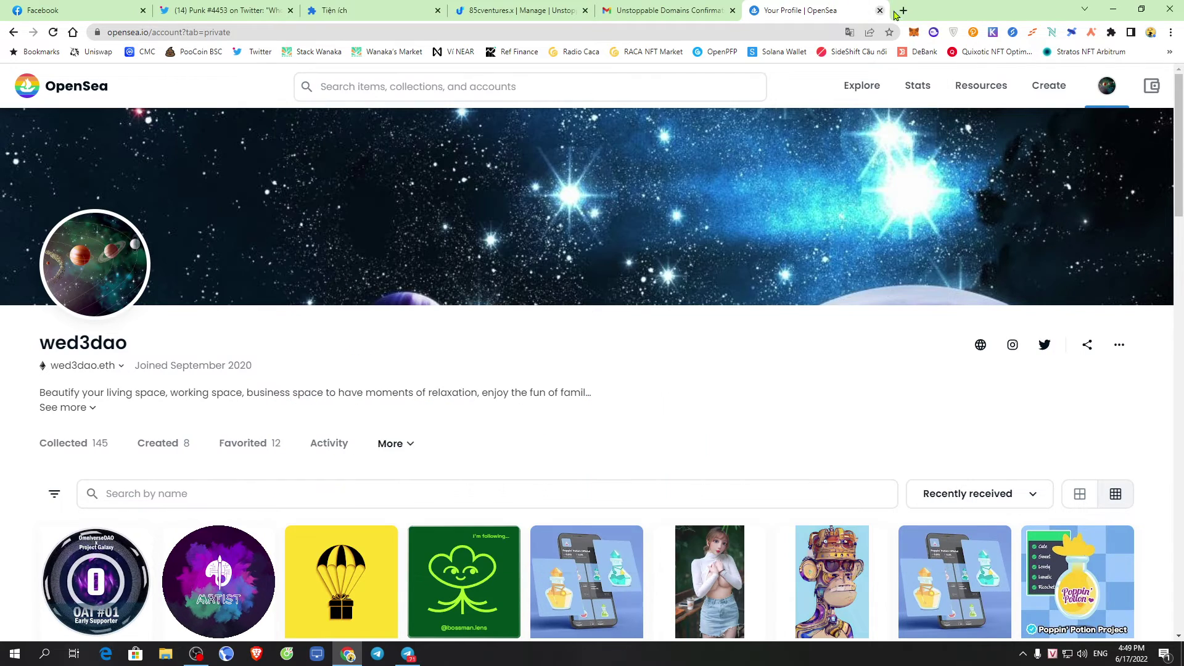
{"action": "left_click", "coordinate": [903, 10]}
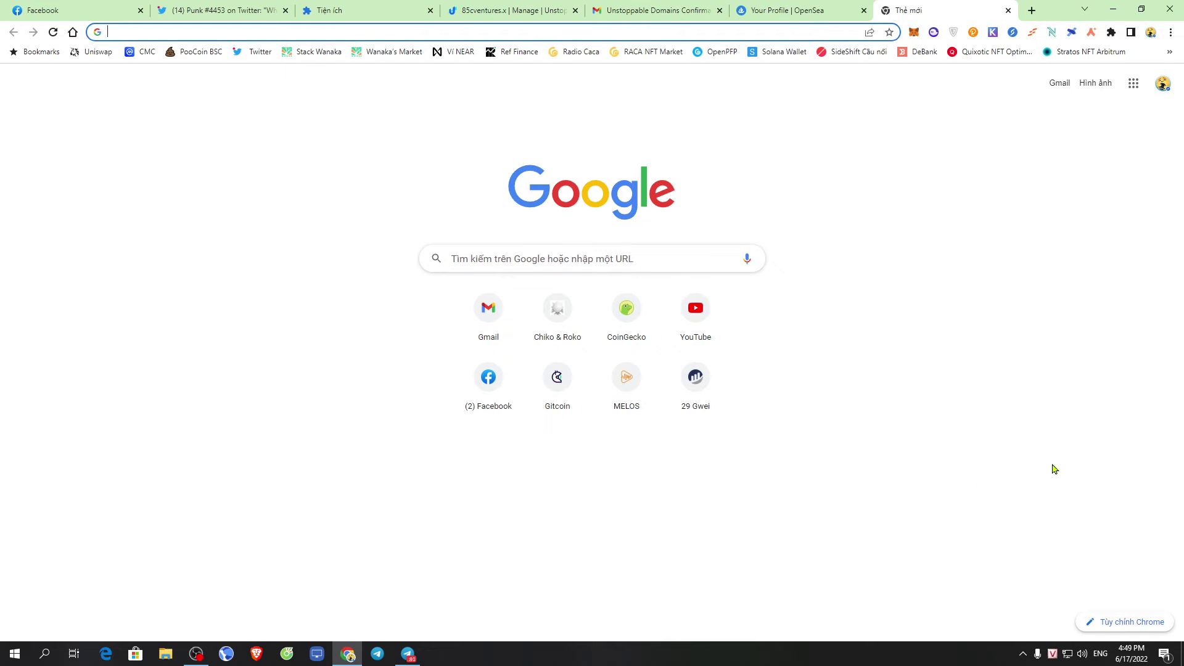
Open the snapshot.org Shell Protocol vote notification from Action Center and dismiss the translation offer
{"action": "left_click", "coordinate": [1164, 654]}
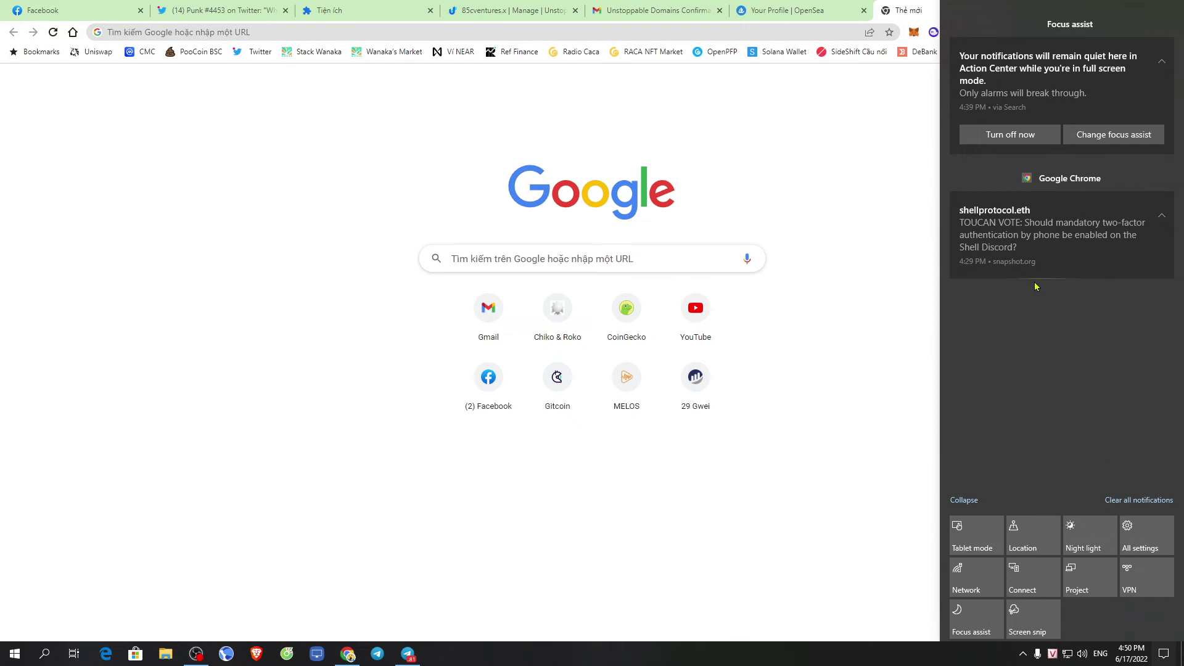
{"action": "left_click", "coordinate": [1005, 235]}
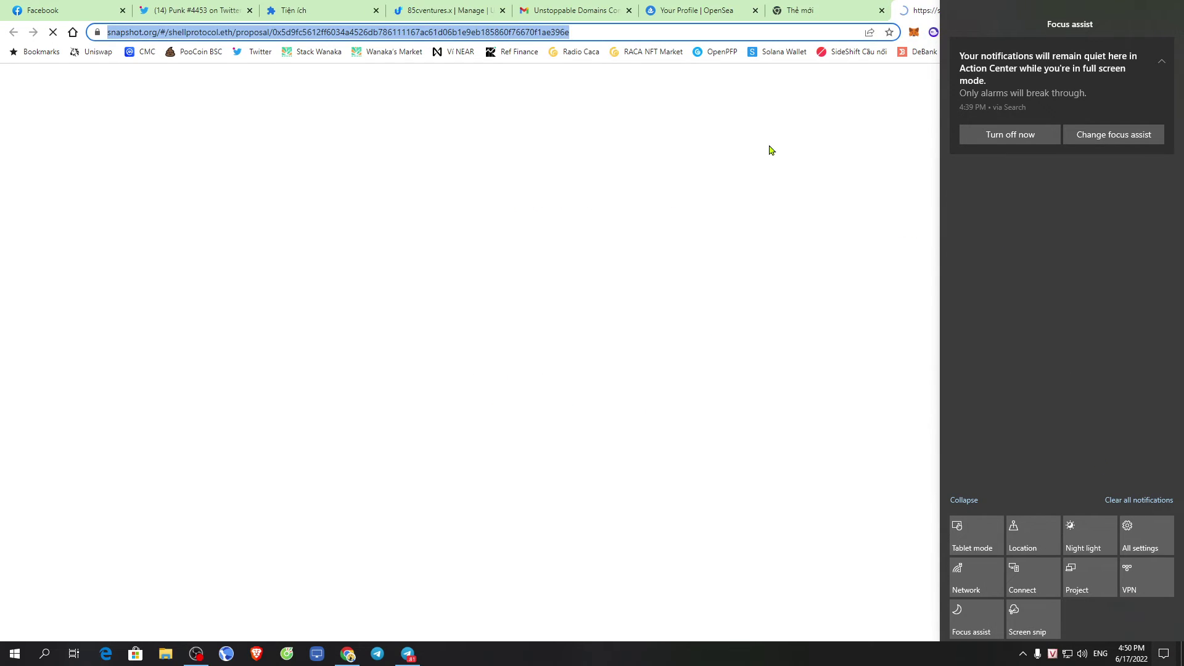
{"action": "left_click", "coordinate": [775, 201]}
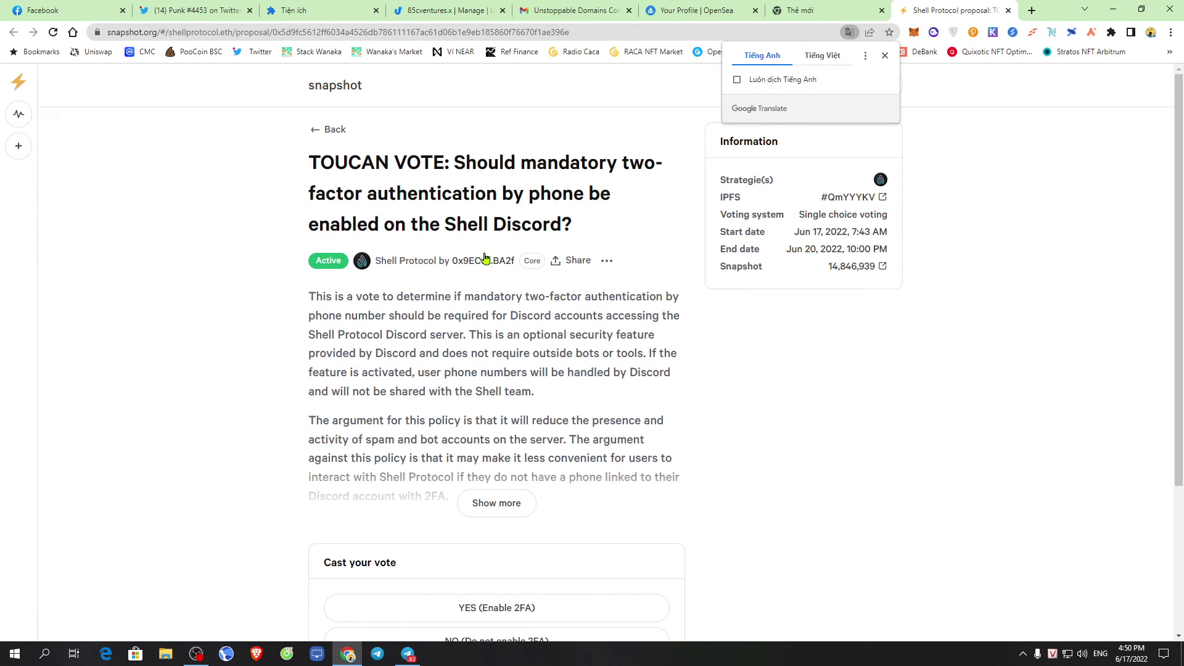
{"action": "left_click", "coordinate": [849, 307]}
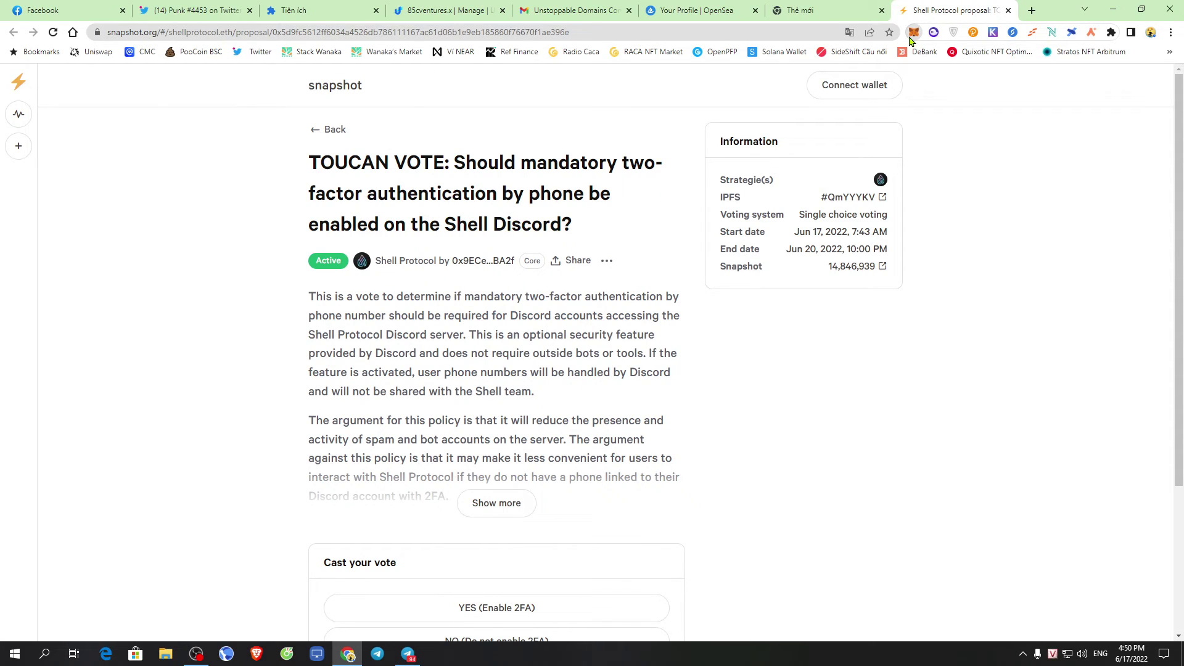
Switch MetaMask to Arbitrum One and connect the MetaMask wallet to Snapshot
{"action": "left_click", "coordinate": [913, 32]}
{"action": "left_click", "coordinate": [832, 66]}
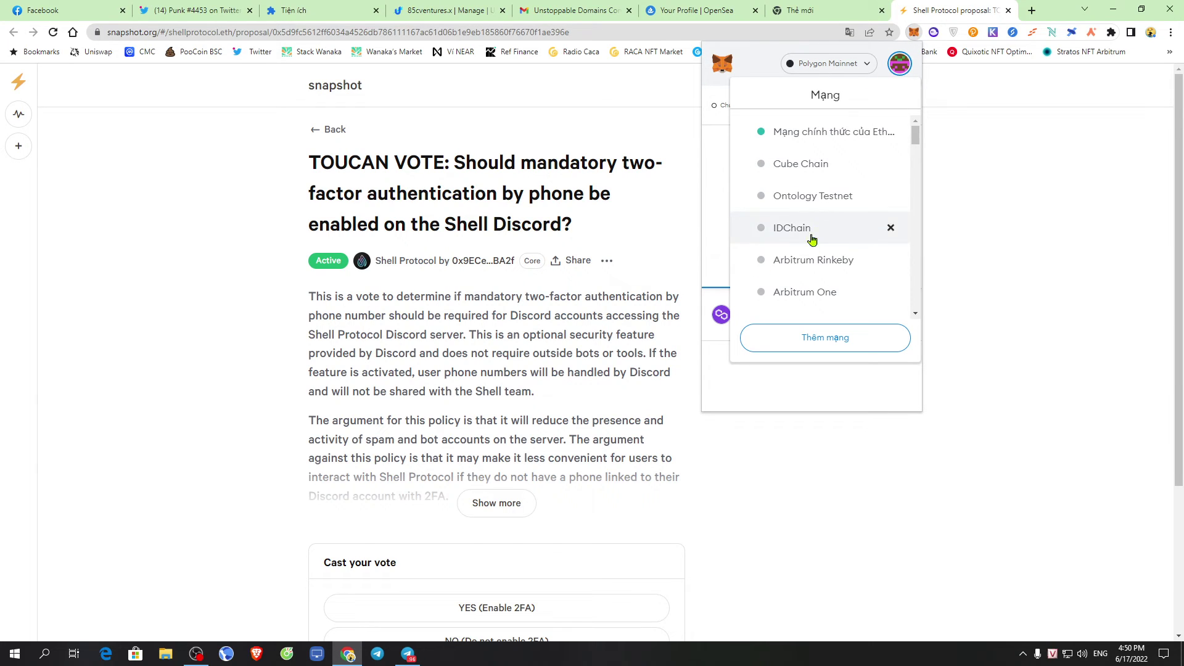
{"action": "left_click", "coordinate": [830, 293]}
{"action": "left_click", "coordinate": [1029, 237]}
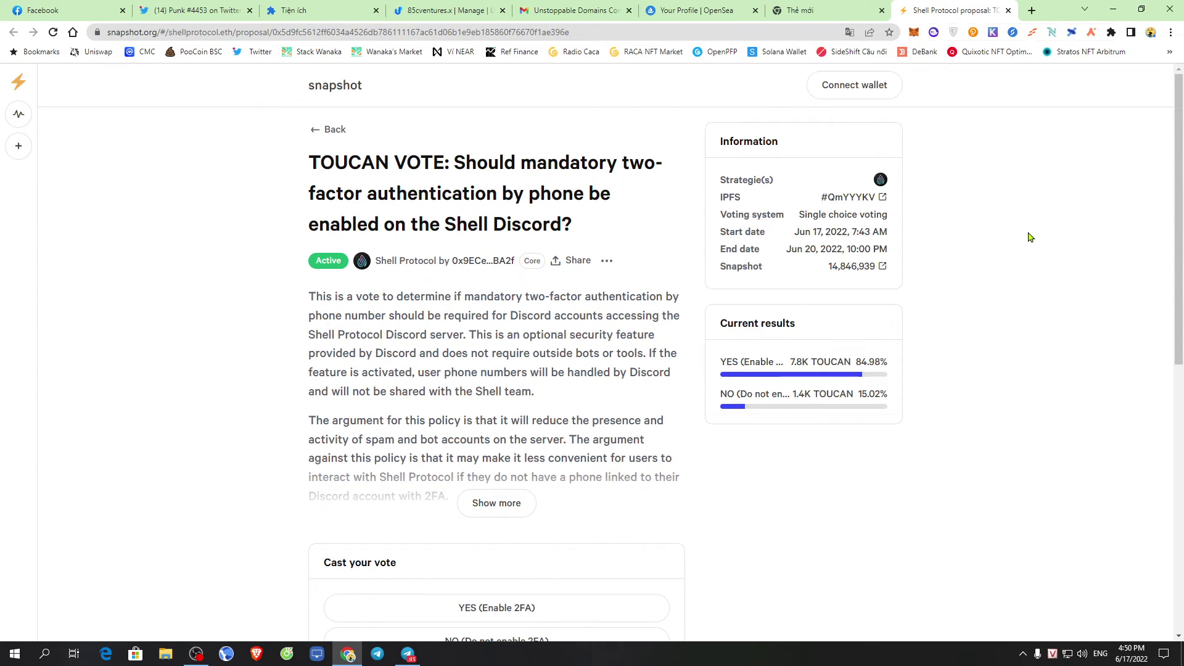
{"action": "left_click", "coordinate": [854, 85]}
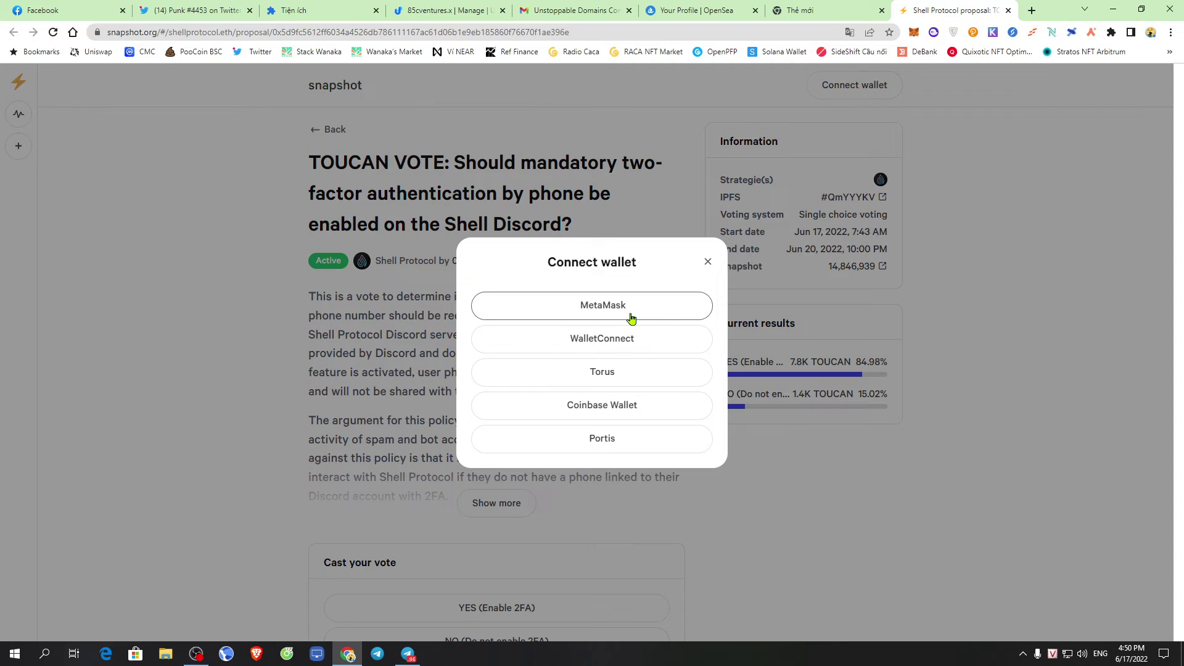
{"action": "left_click", "coordinate": [628, 312]}
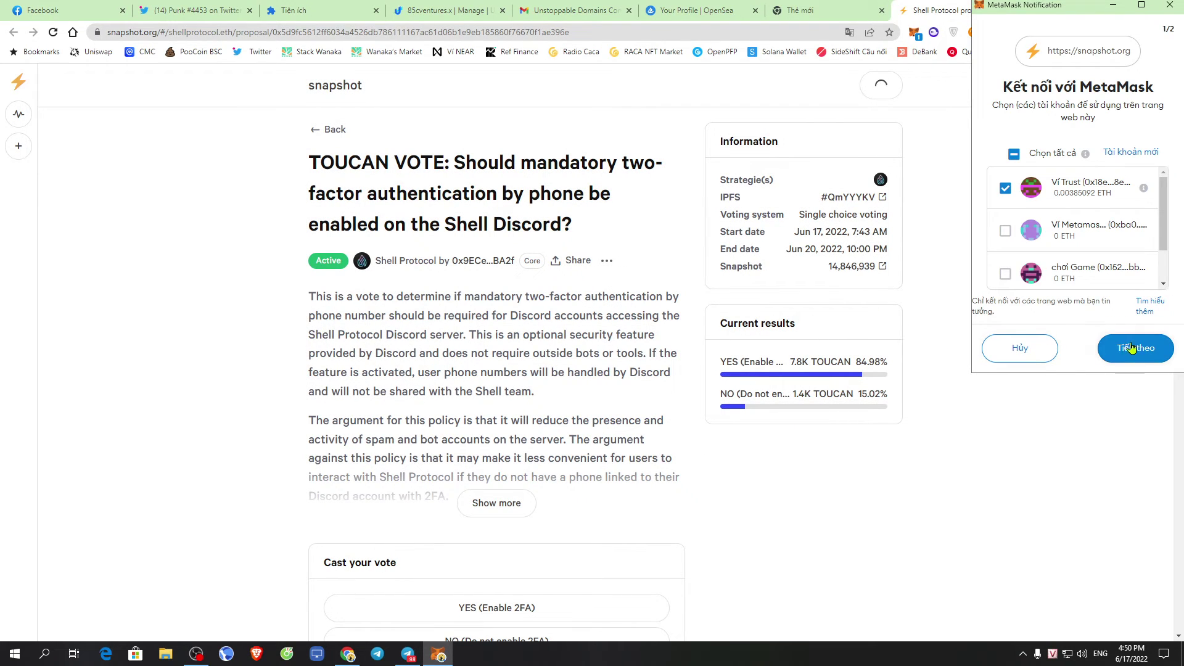
{"action": "left_click", "coordinate": [1135, 349]}
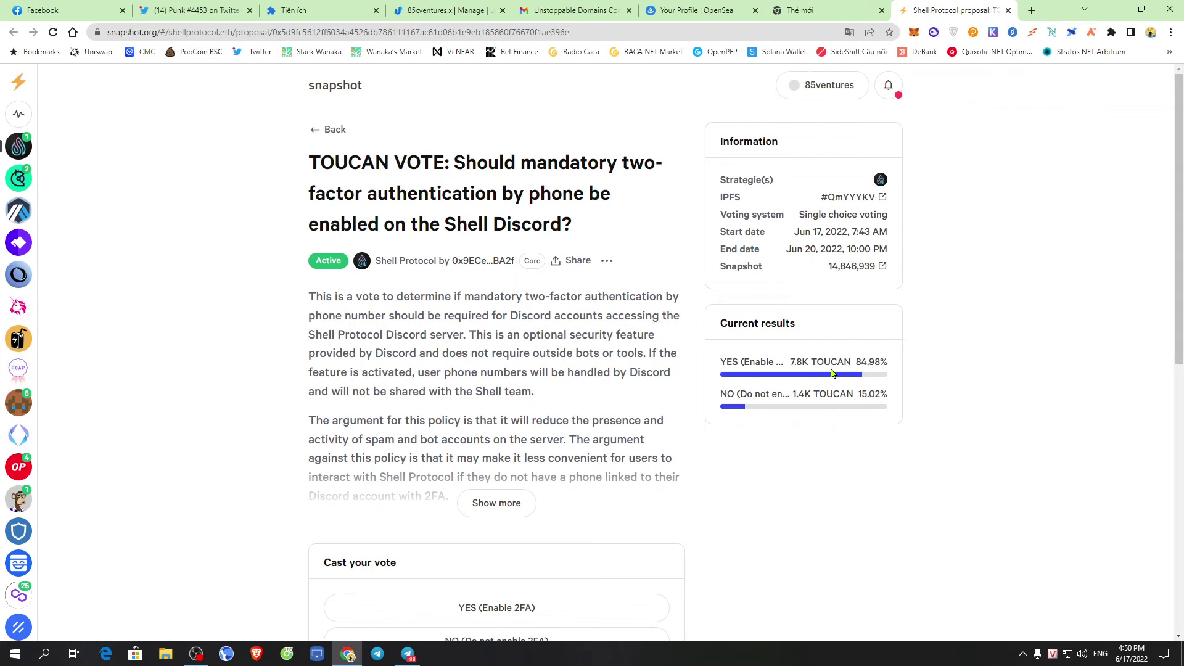
Review the YES result figures on the proposal page
{"action": "left_click_drag", "start_coordinate": [812, 362], "coordinate": [865, 365]}
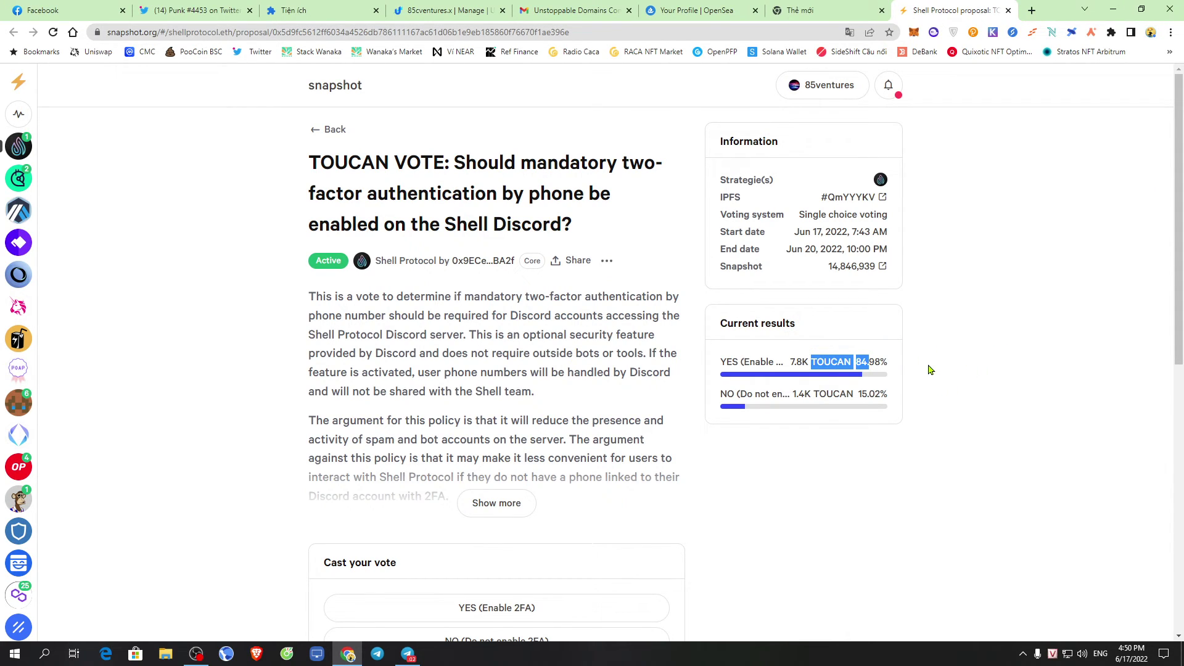
{"action": "scroll", "coordinate": [864, 378], "scroll_direction": "down", "scroll_amount": 3}
{"action": "scroll", "coordinate": [876, 374], "scroll_direction": "up", "scroll_amount": 3}
{"action": "left_click", "coordinate": [903, 325]}
{"action": "scroll", "coordinate": [937, 352], "scroll_direction": "down", "scroll_amount": 3}
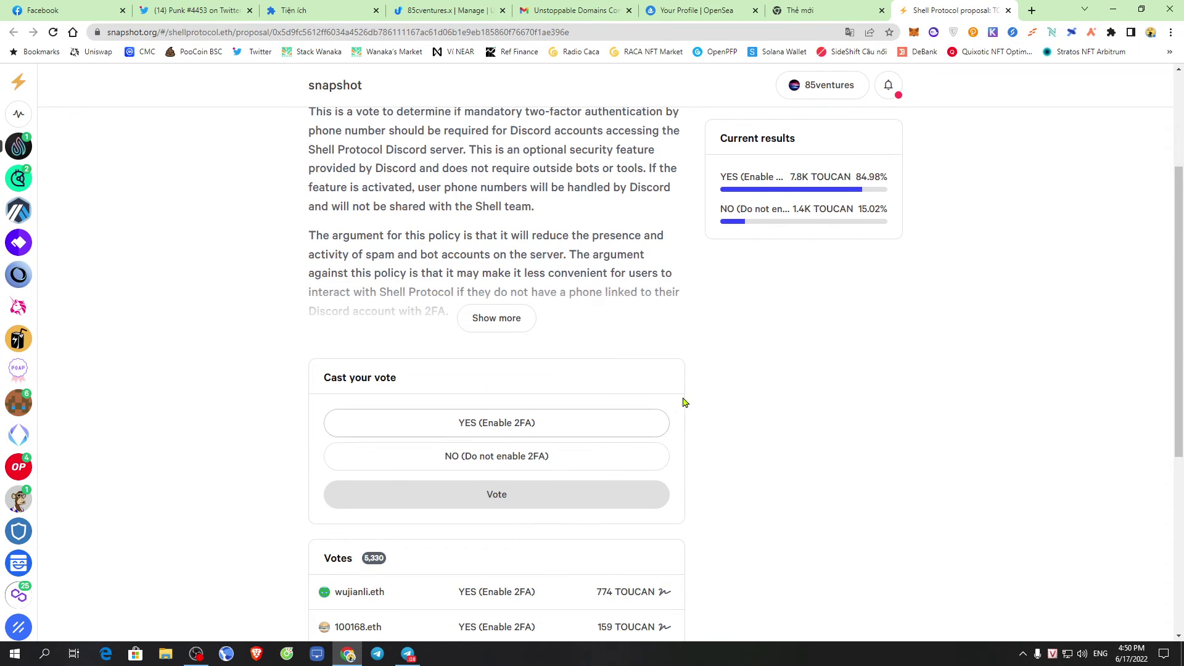
{"action": "scroll", "coordinate": [719, 386], "scroll_direction": "up", "scroll_amount": 3}
{"action": "scroll", "coordinate": [719, 391], "scroll_direction": "down", "scroll_amount": 4}
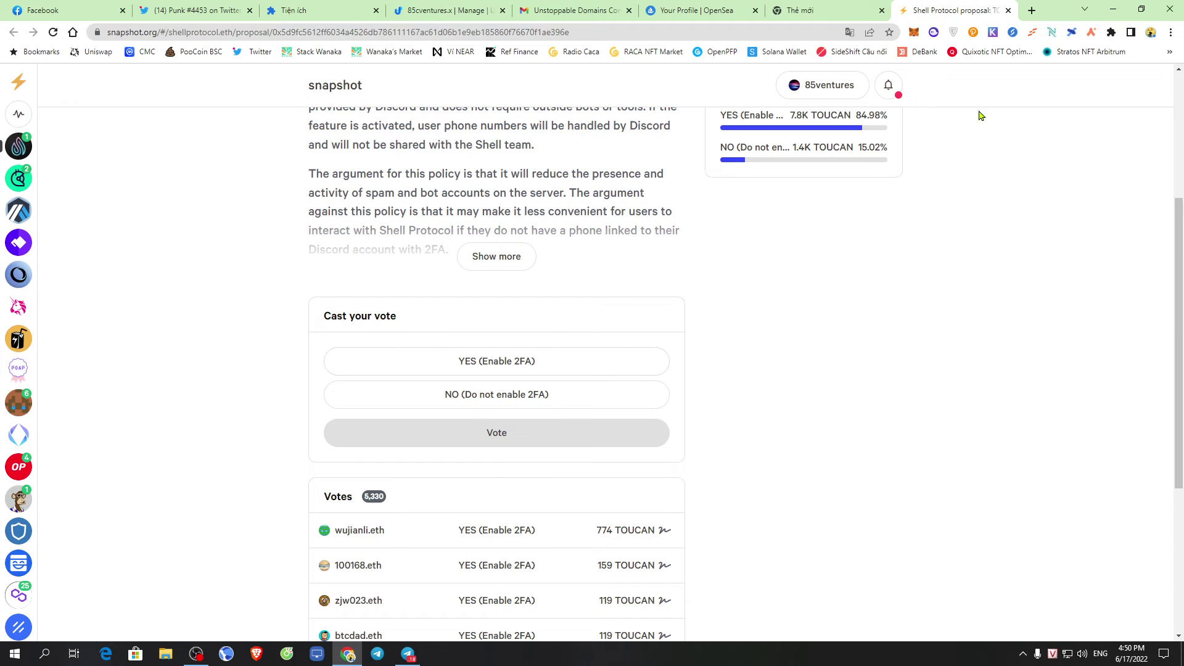
Reopen the Shell Protocol proposal from notifications and submit a YES (Enable 2FA) vote
{"action": "left_click", "coordinate": [888, 85]}
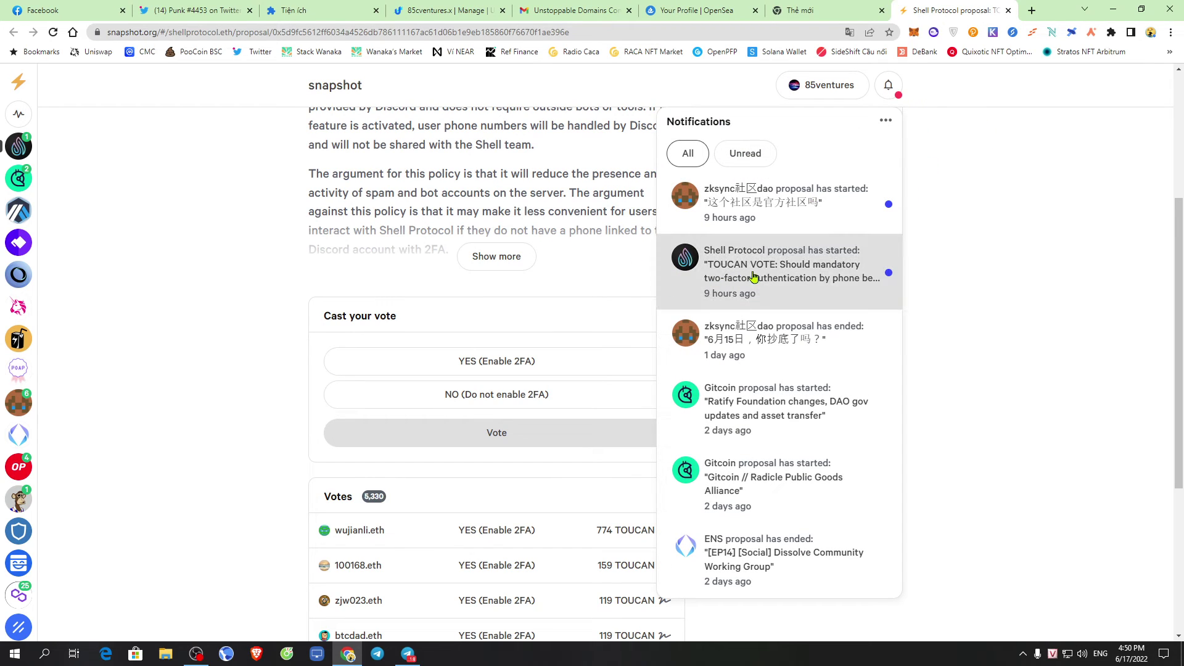
{"action": "left_click", "coordinate": [780, 283]}
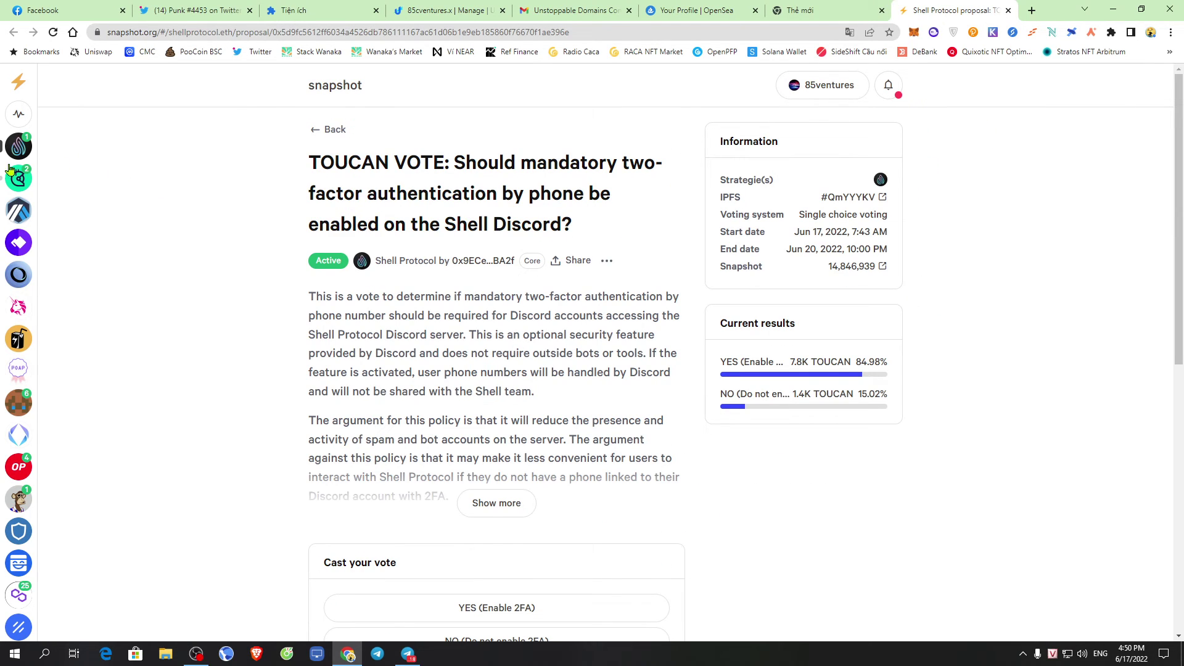
{"action": "scroll", "coordinate": [715, 366], "scroll_direction": "down", "scroll_amount": 4}
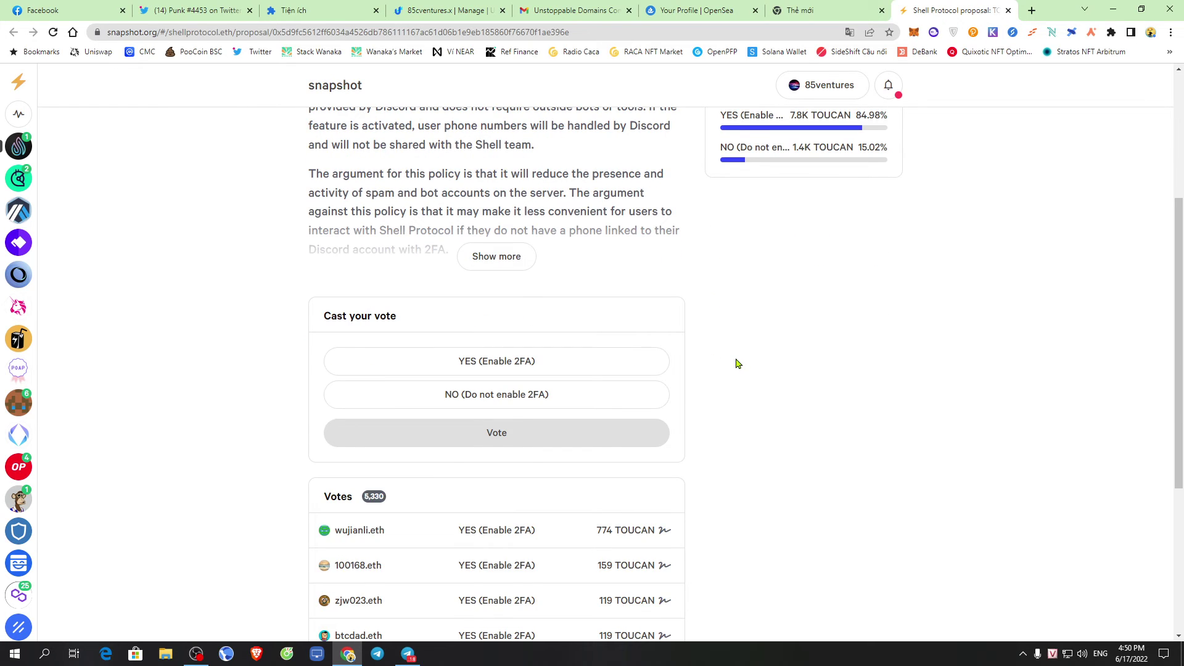
{"action": "scroll", "coordinate": [737, 364], "scroll_direction": "up", "scroll_amount": 1}
{"action": "left_click", "coordinate": [516, 424]}
{"action": "scroll", "coordinate": [771, 358], "scroll_direction": "down", "scroll_amount": 2}
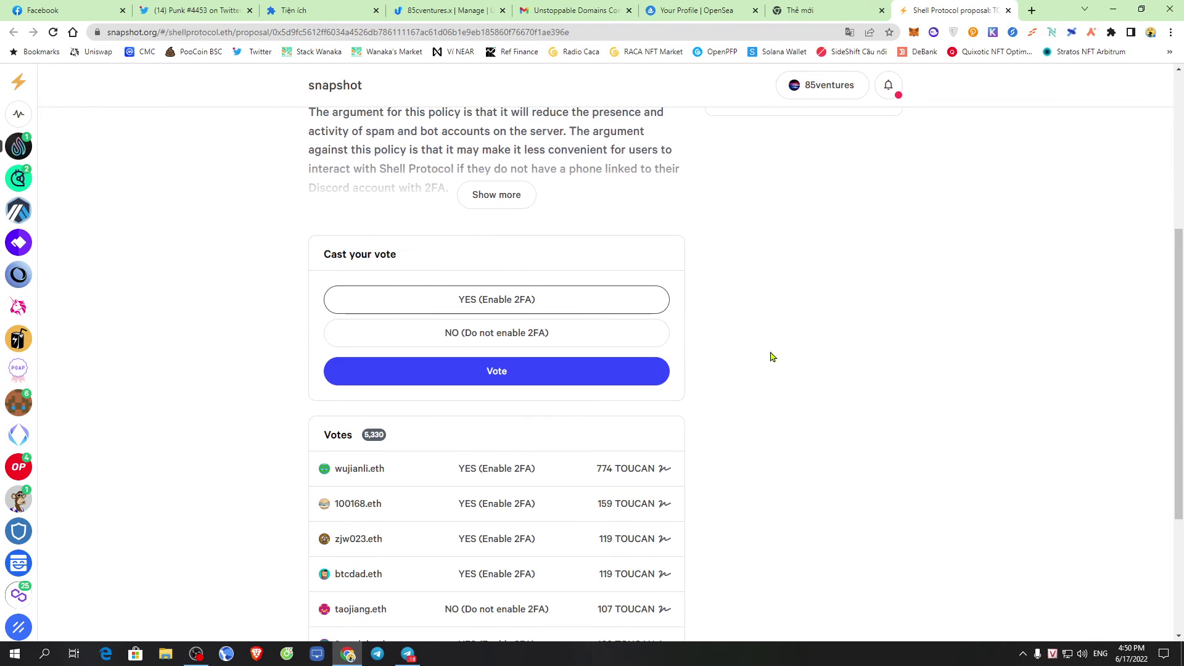
{"action": "left_click", "coordinate": [517, 377]}
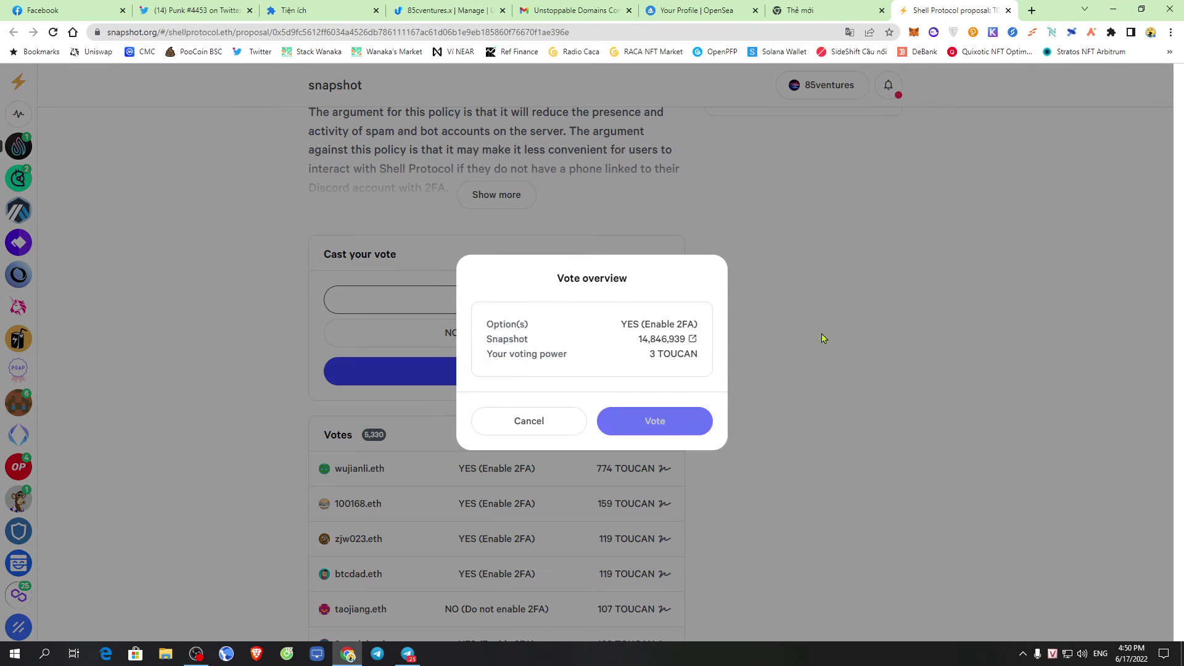